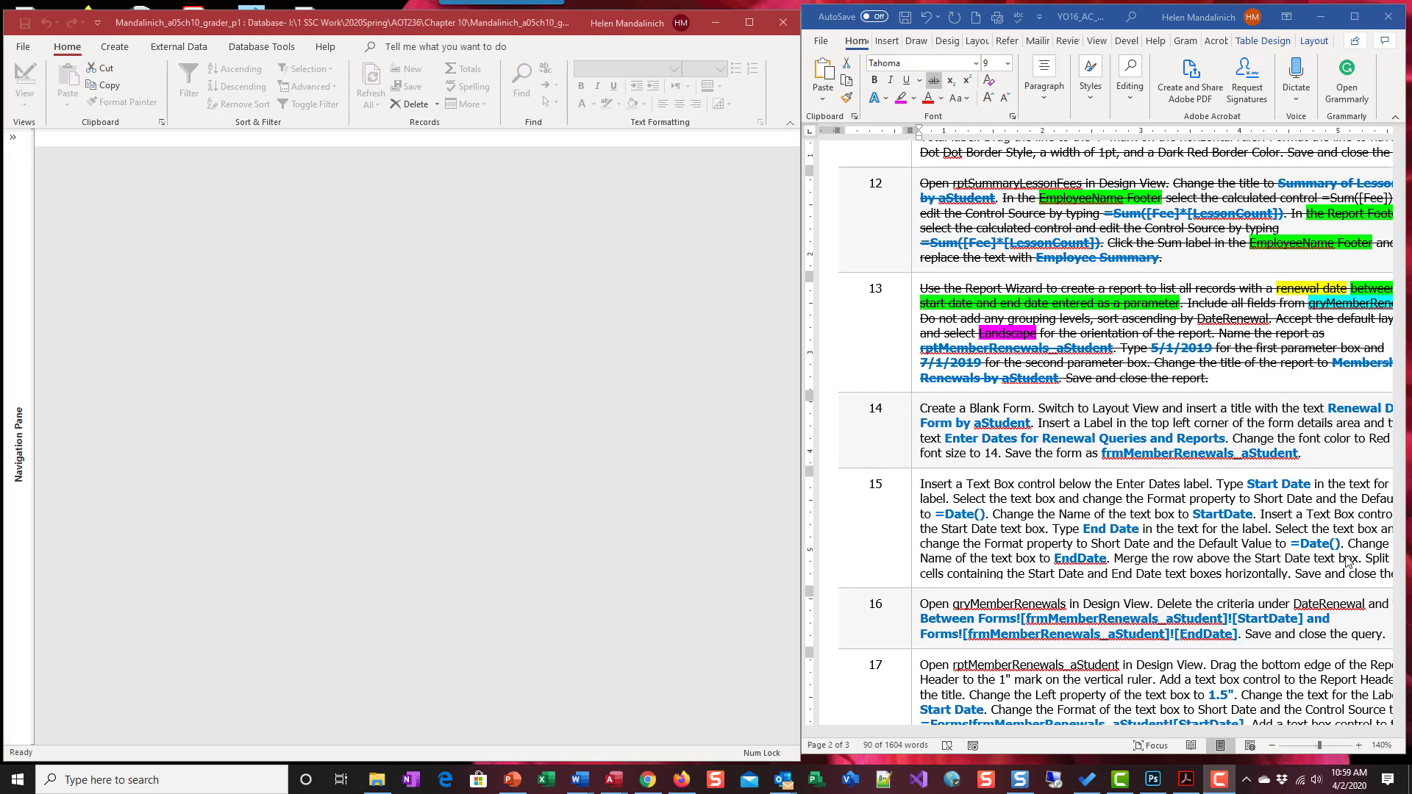
- In the Word instructions, highlight the word "Blank" in "Create a Blank Form" in pink
click(1209, 732)
drag(1207, 731, 1264, 729)
scroll(1135, 464, down, 5)
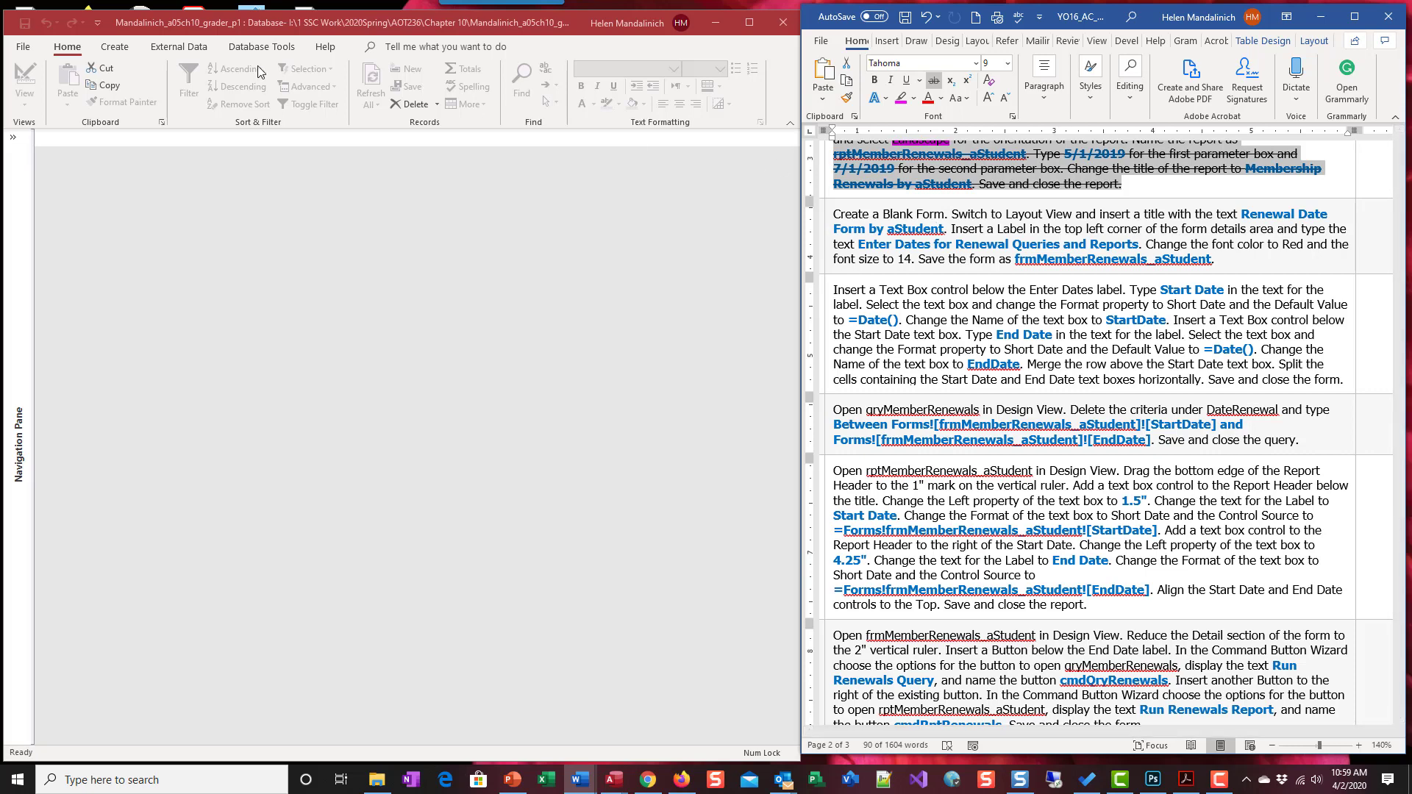
click(118, 47)
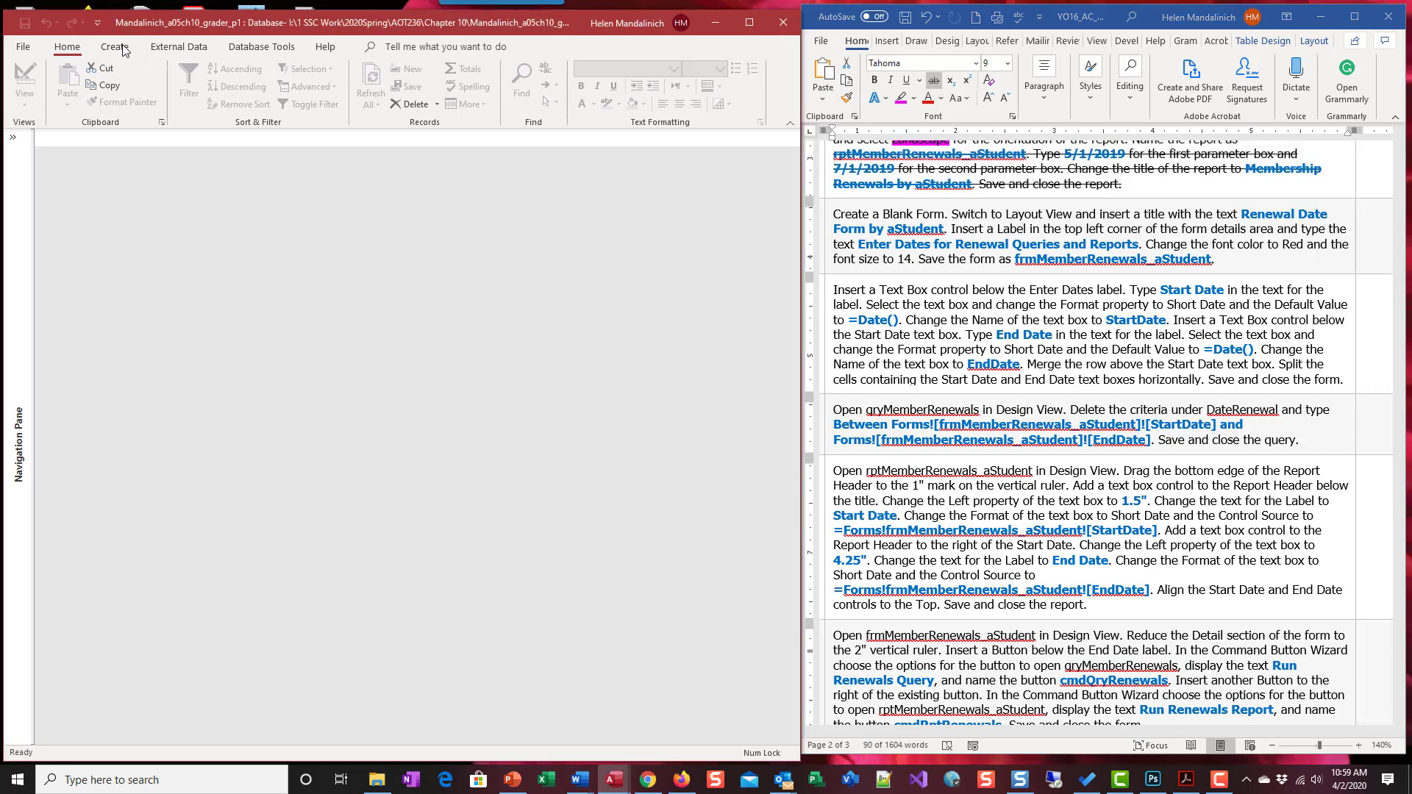
click(116, 47)
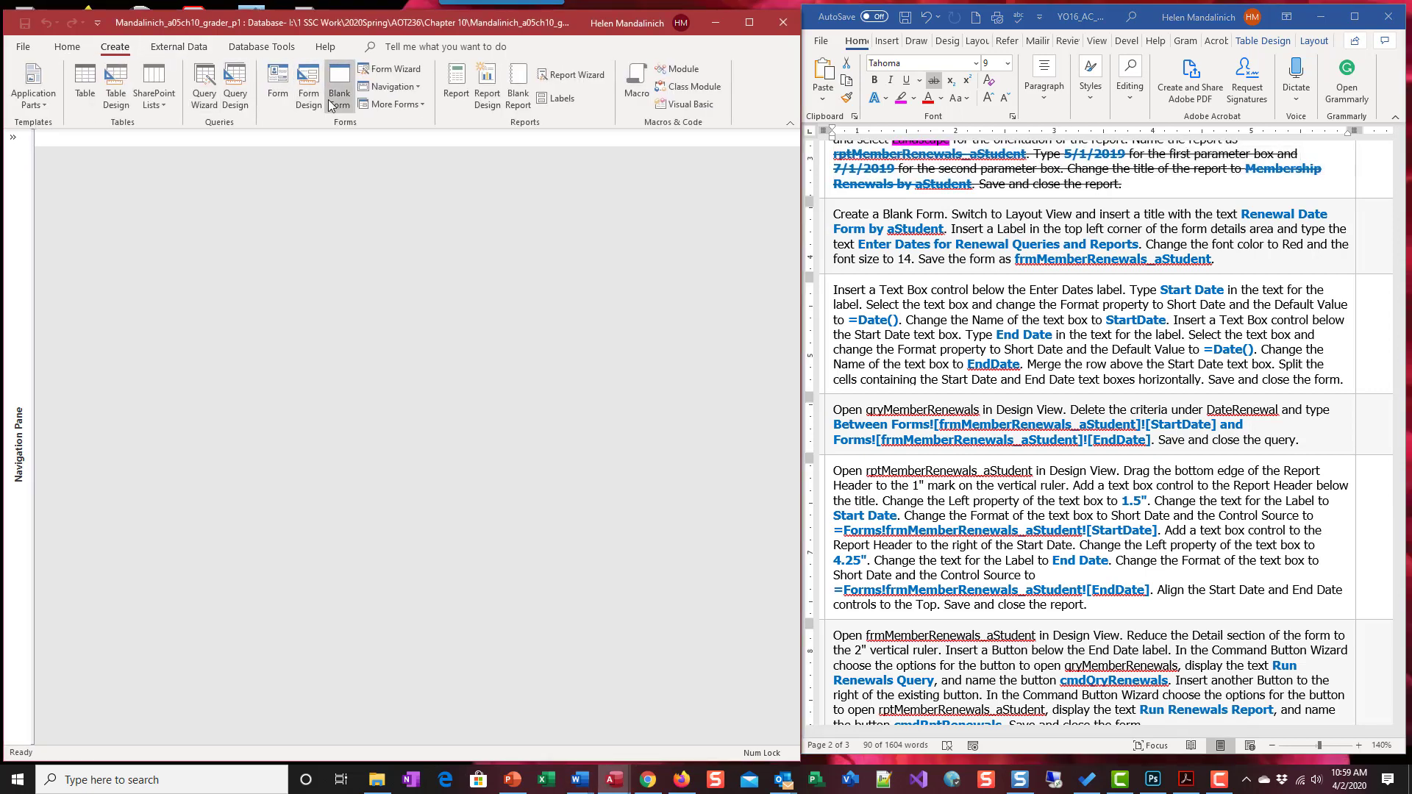
click(897, 224)
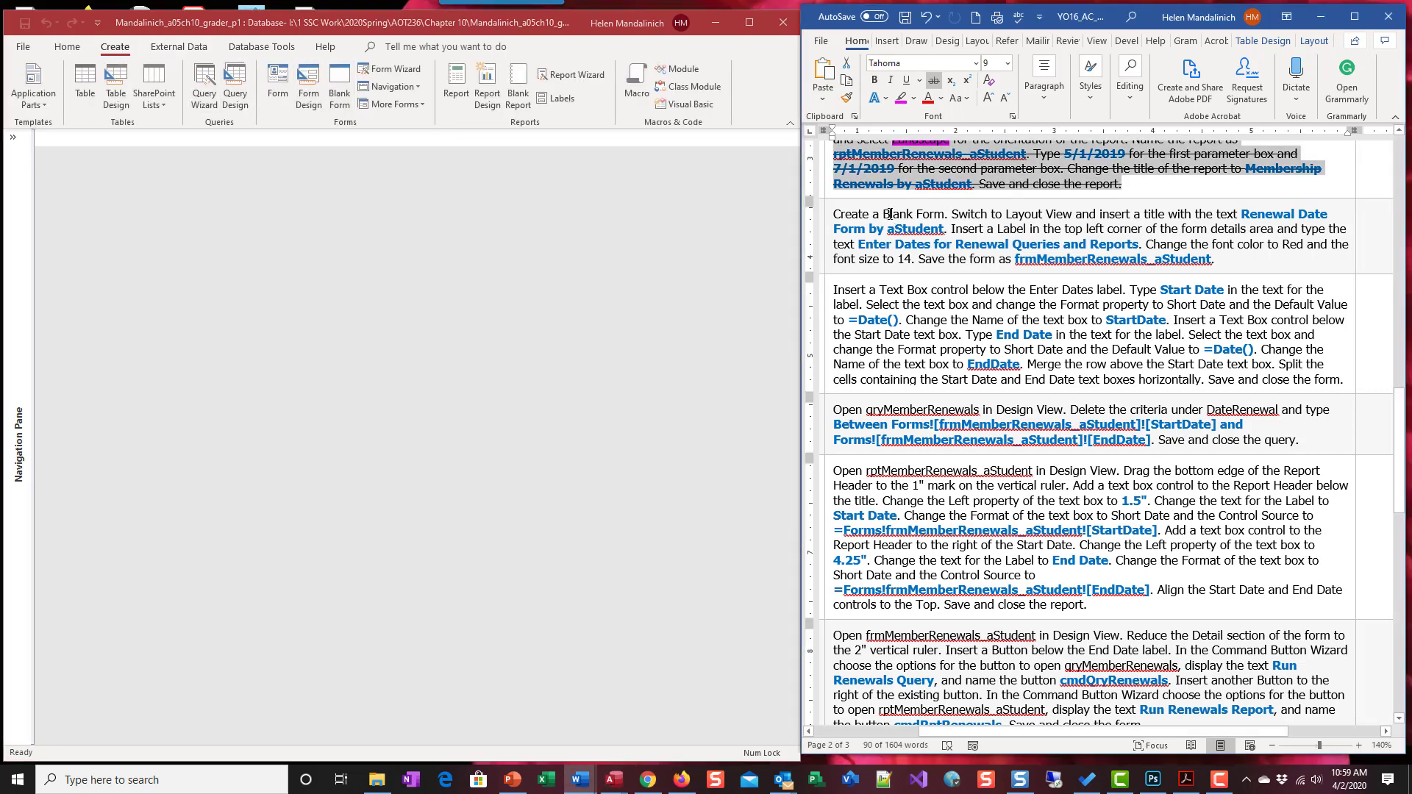
drag(883, 214, 908, 211)
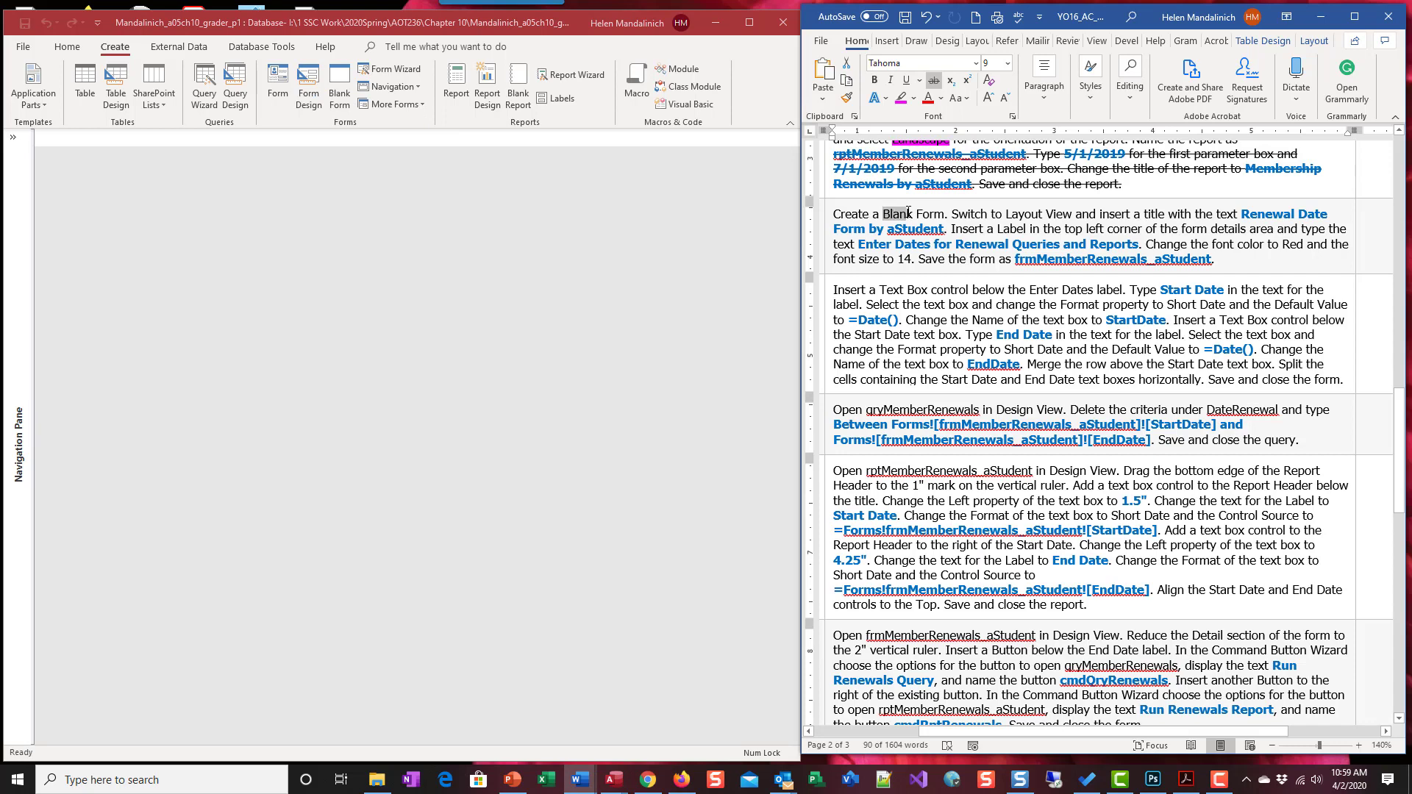
click(901, 98)
drag(912, 215, 908, 214)
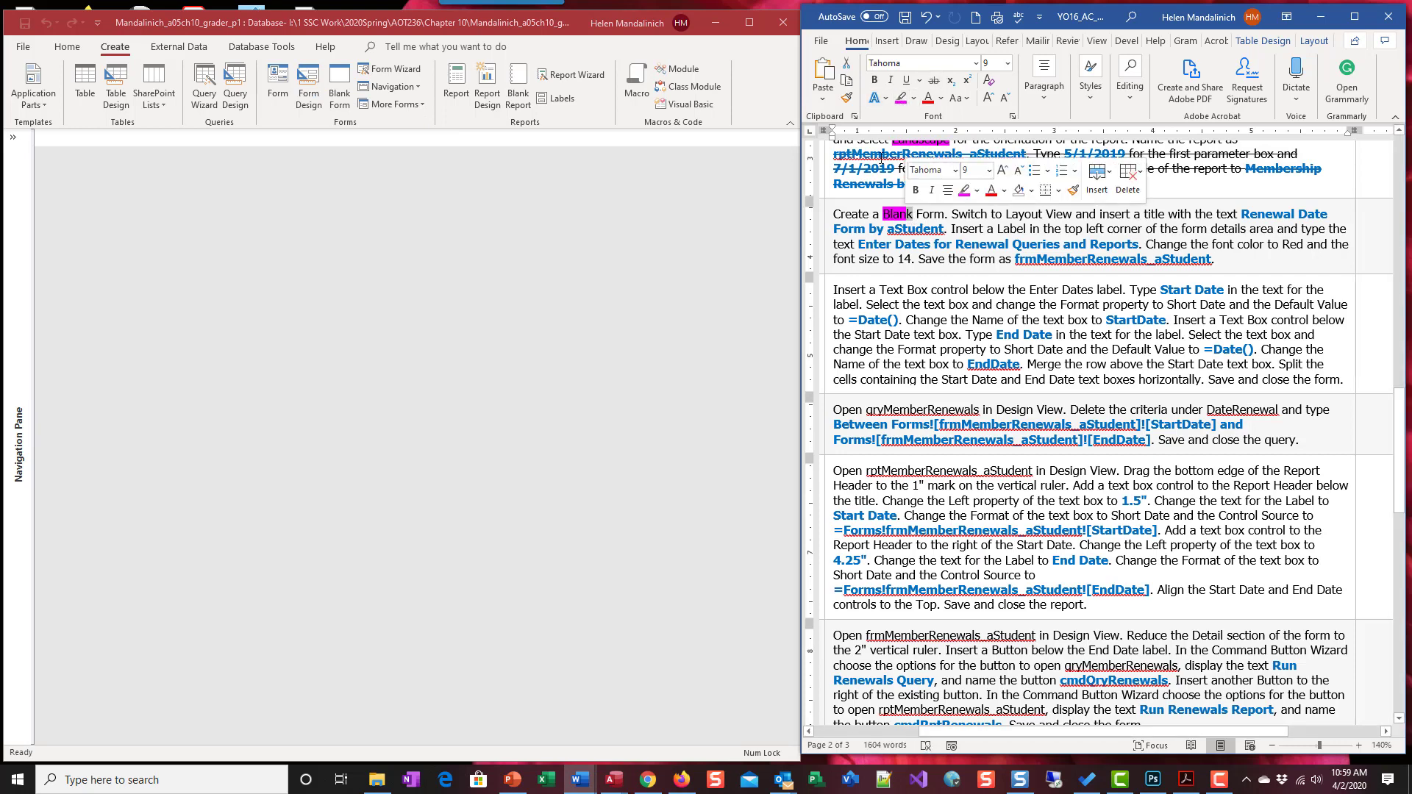
click(901, 99)
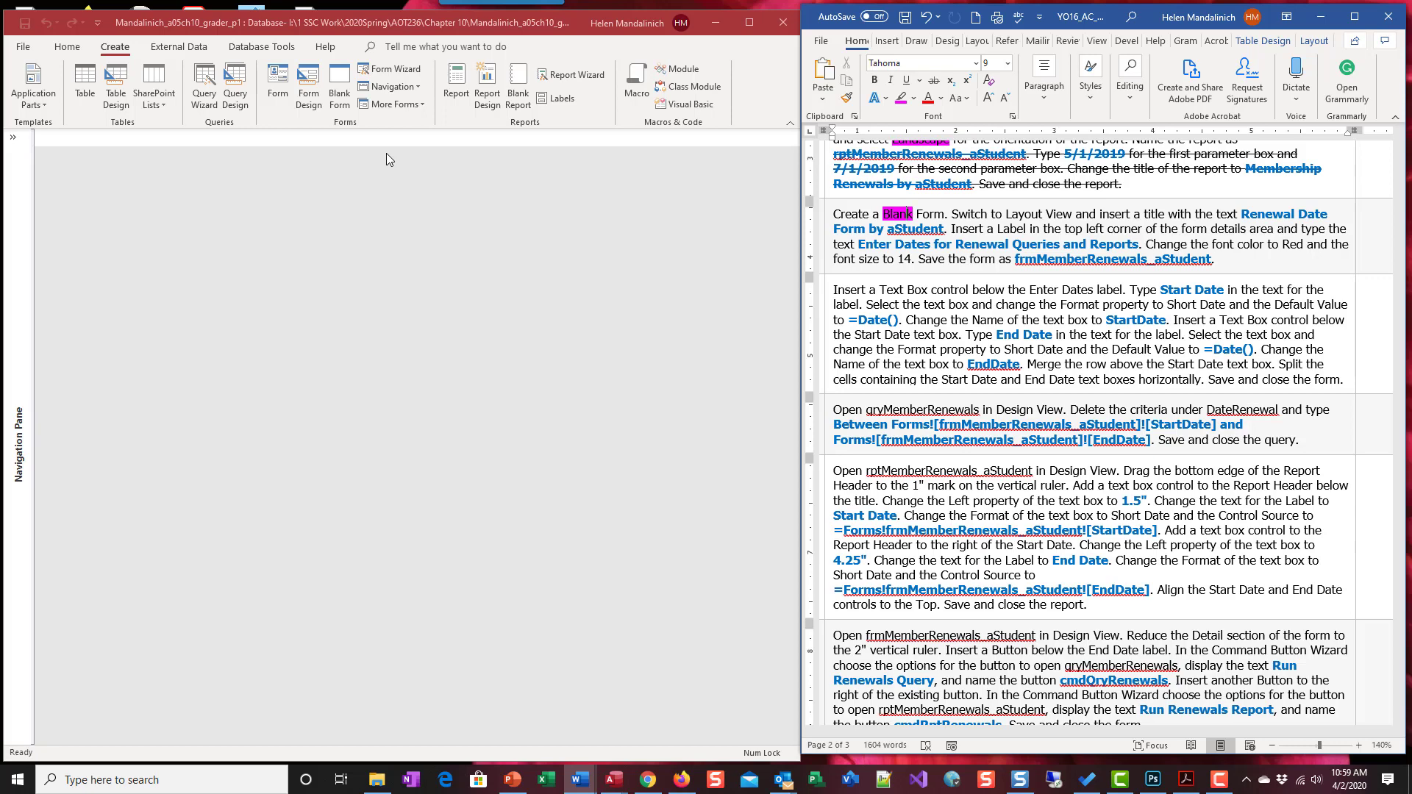
- Switch to Access, create a blank form and close its Field List
click(335, 81)
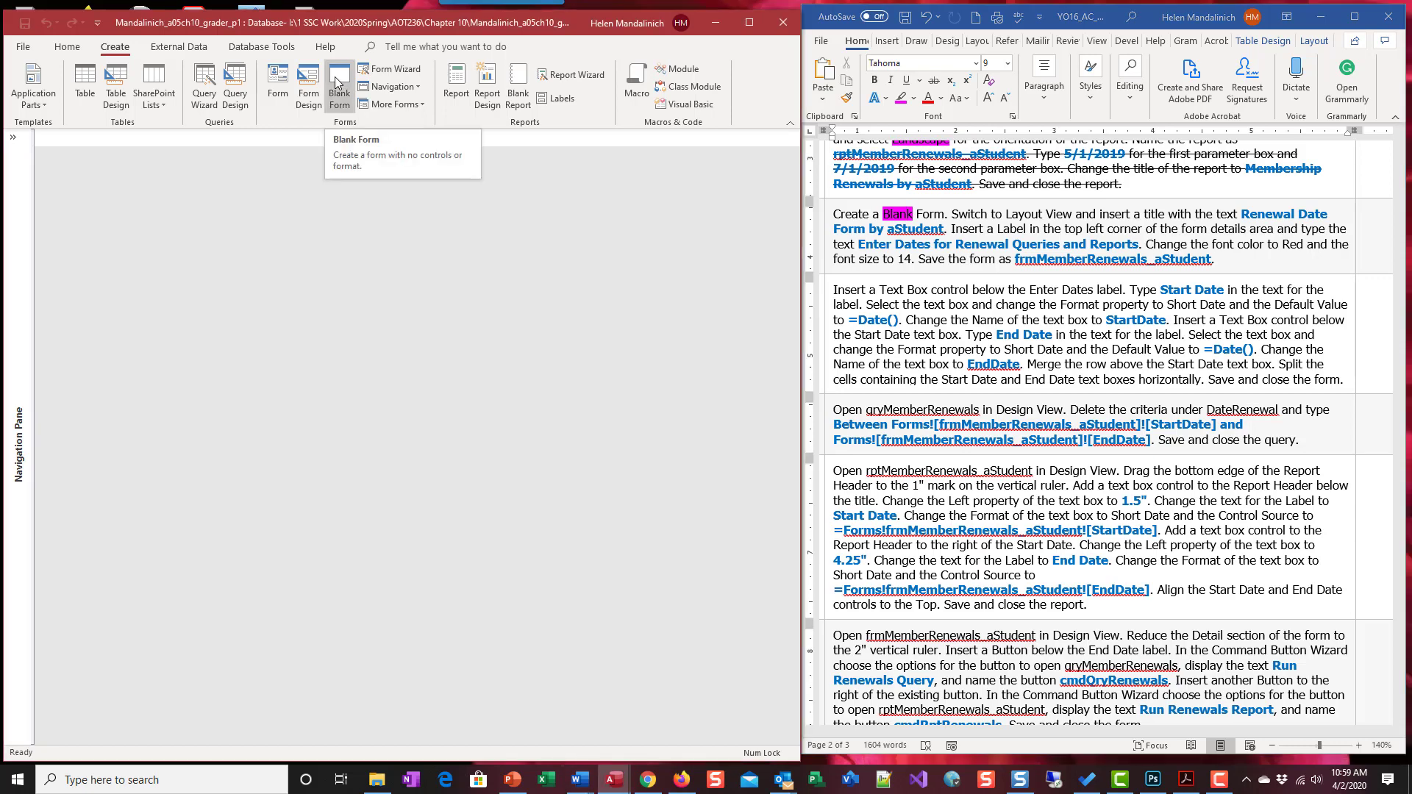
click(339, 84)
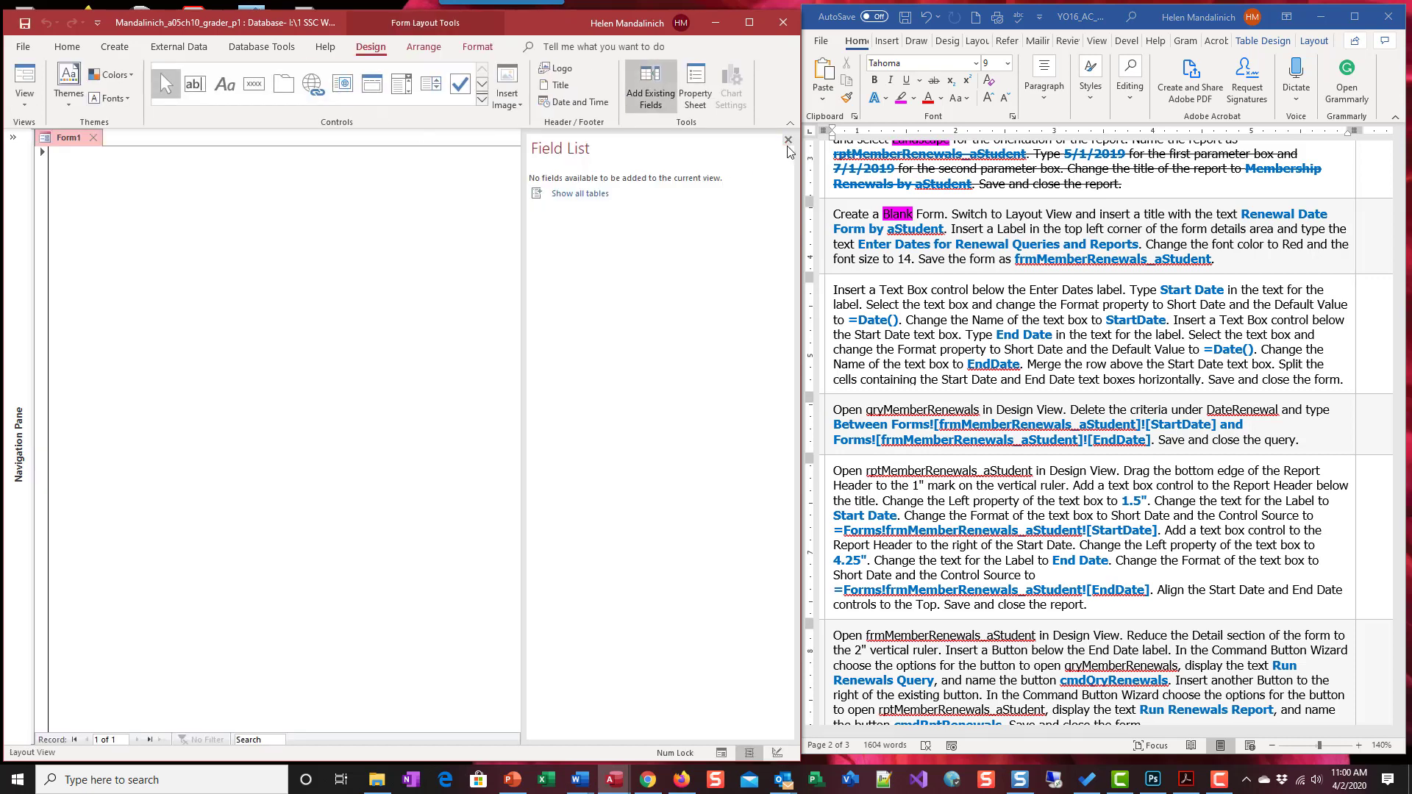
click(790, 148)
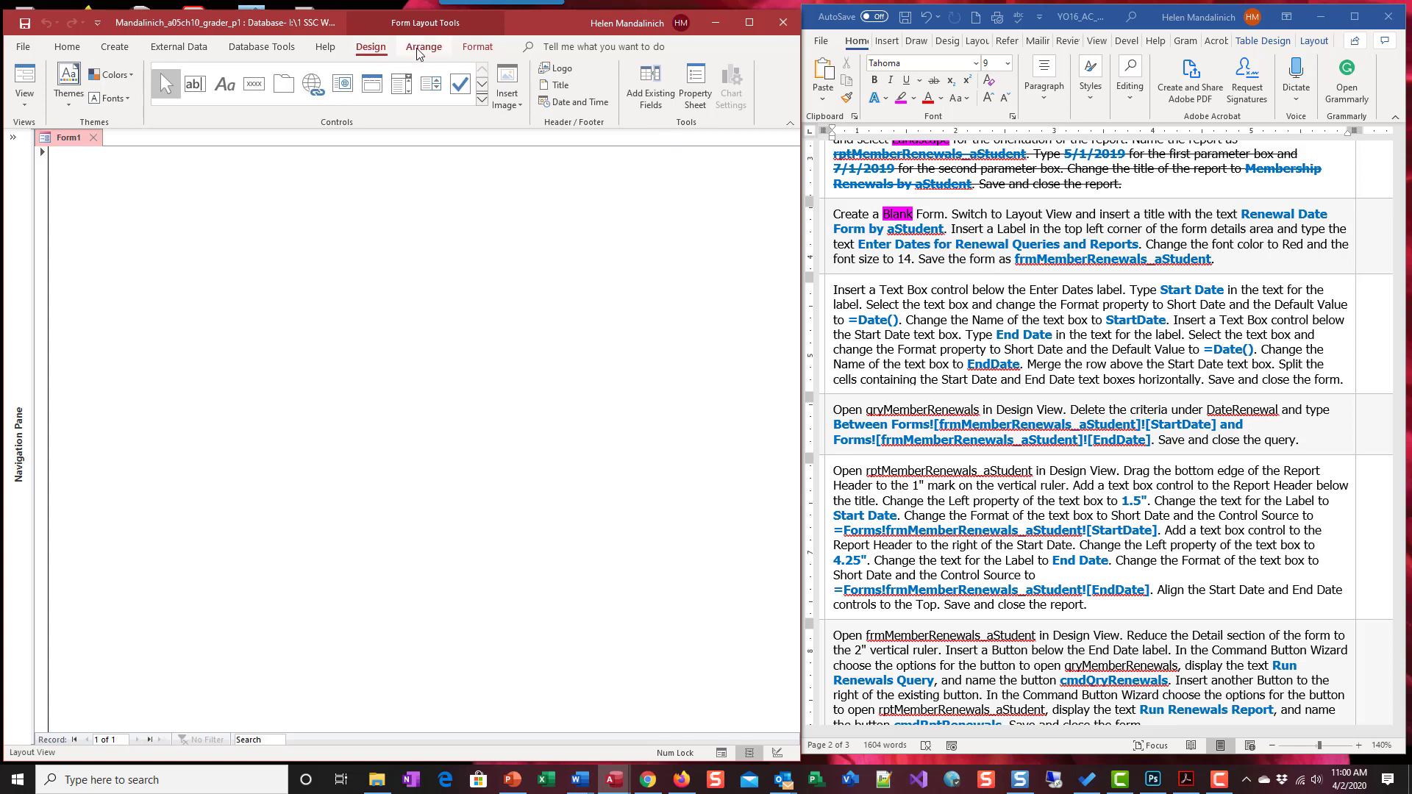
click(479, 51)
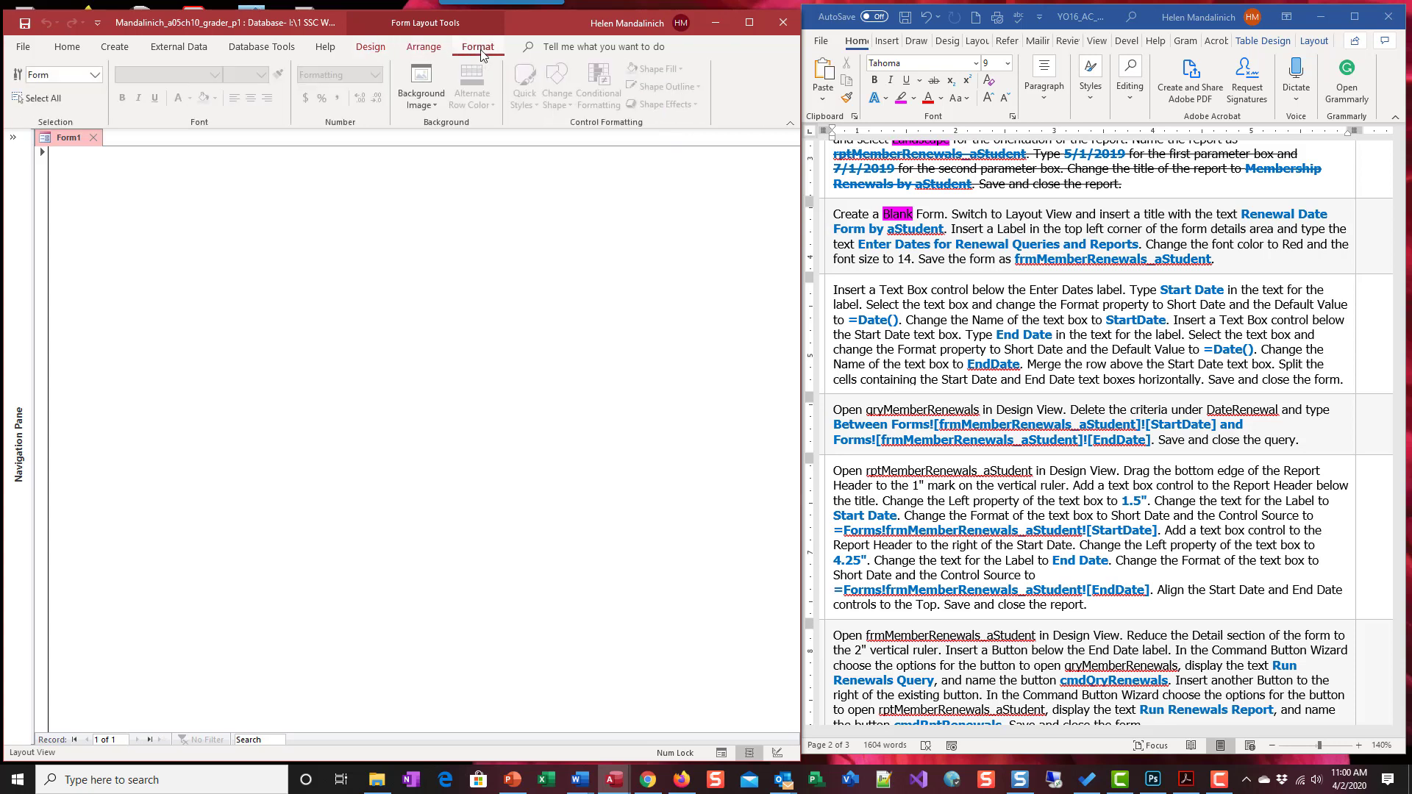
click(424, 48)
click(377, 48)
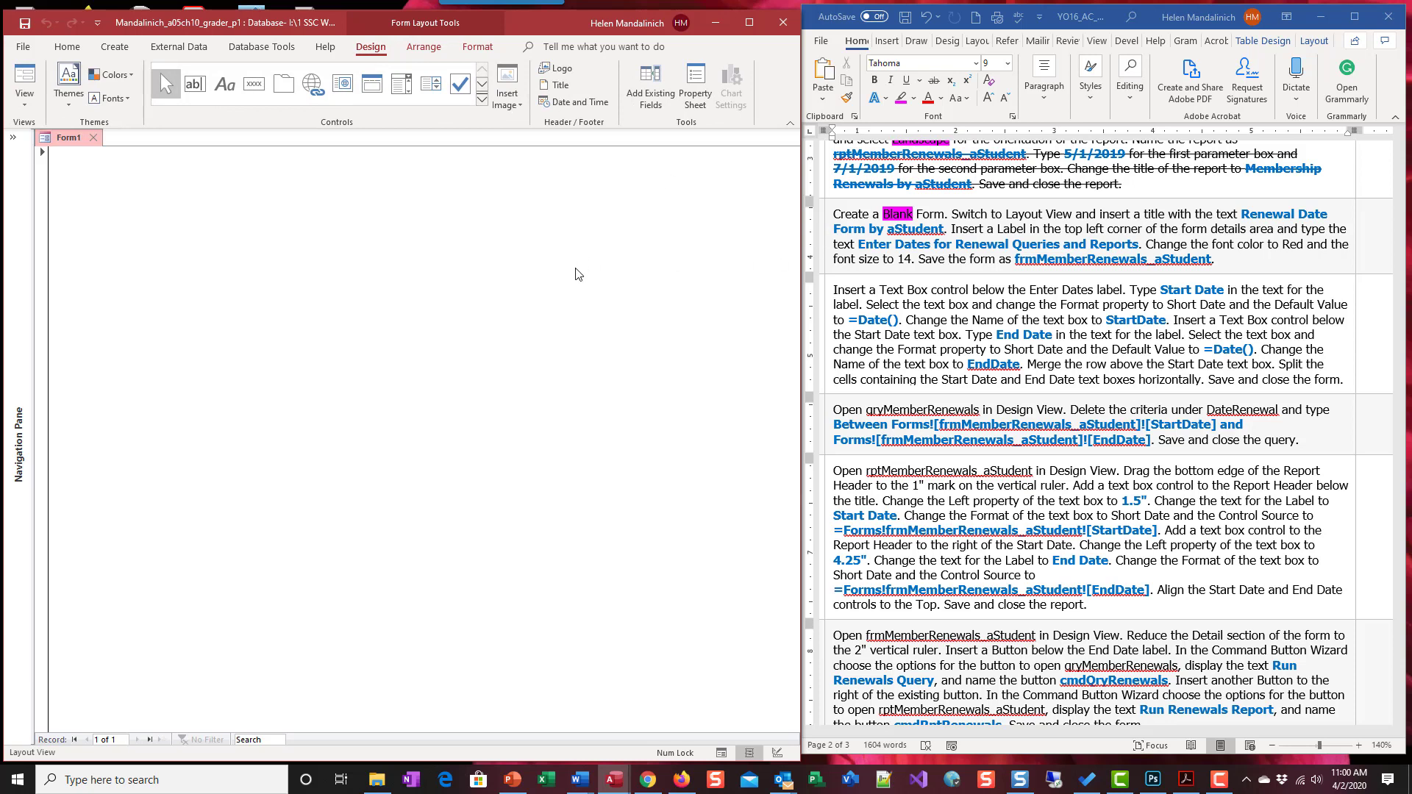
- In the Word instructions, strike through the completed sentence "Create a Blank Form."
click(949, 213)
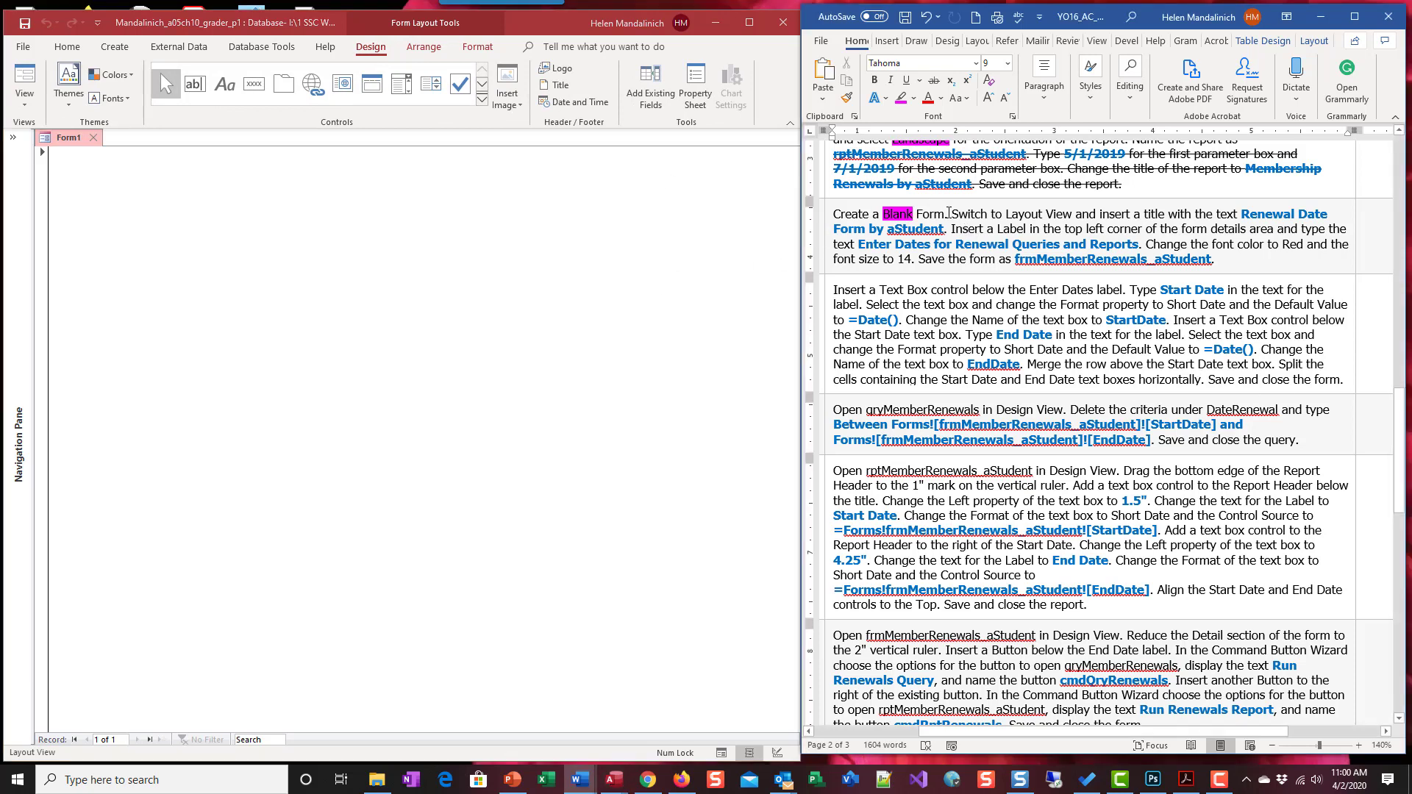
drag(948, 213, 833, 214)
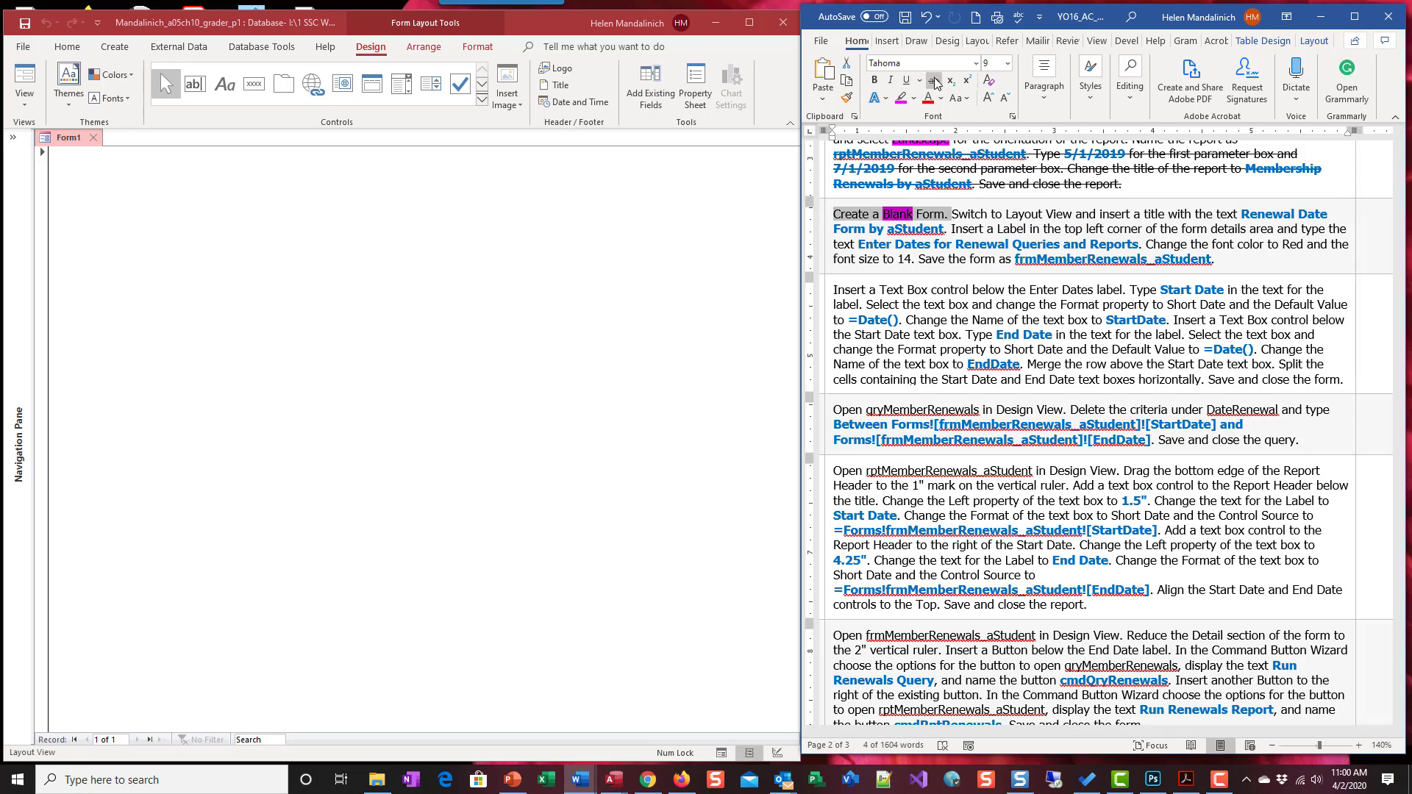
click(934, 81)
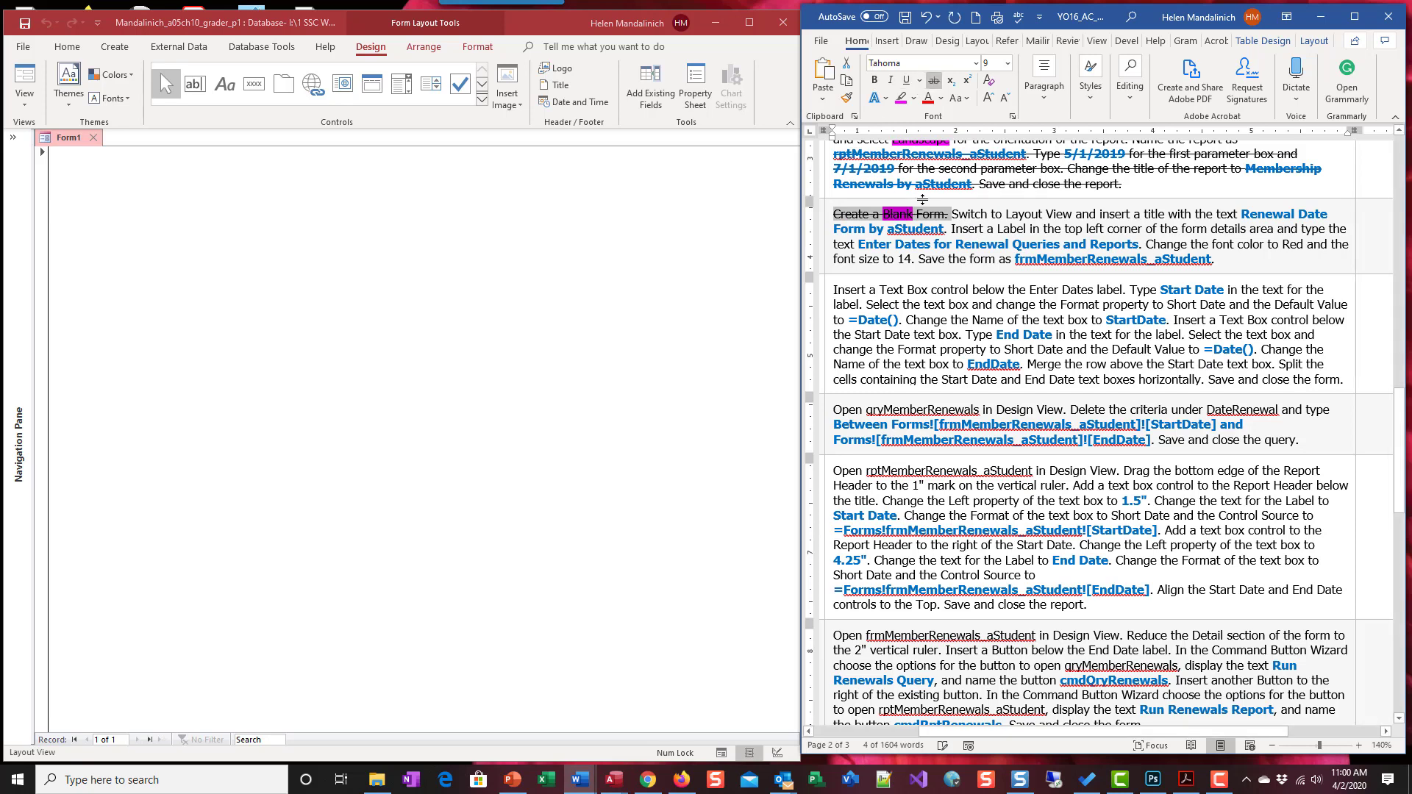
- In Access, keep the form in Layout View and insert a title reading "Renewal Date Form by aStudent"
click(24, 98)
click(42, 175)
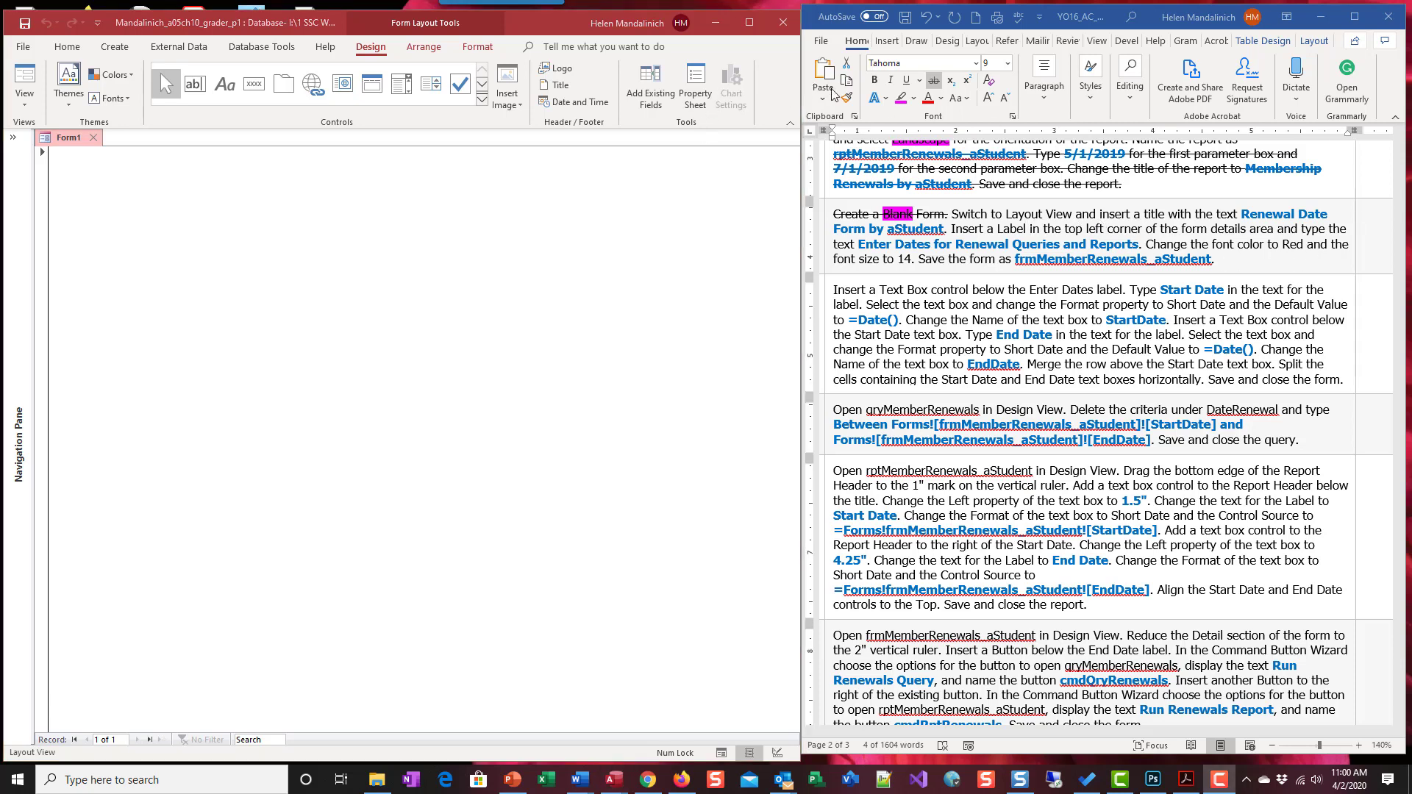
click(559, 89)
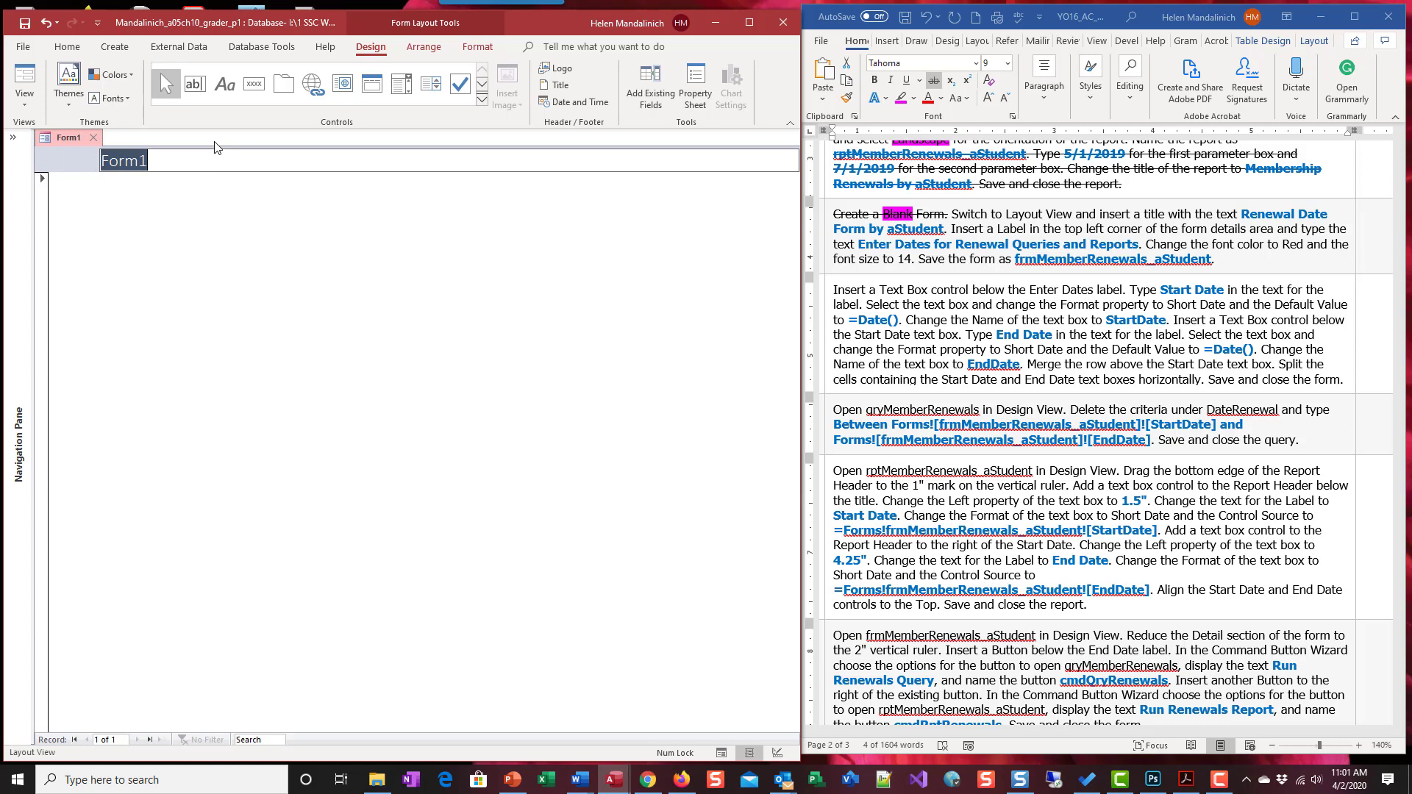
text(R)
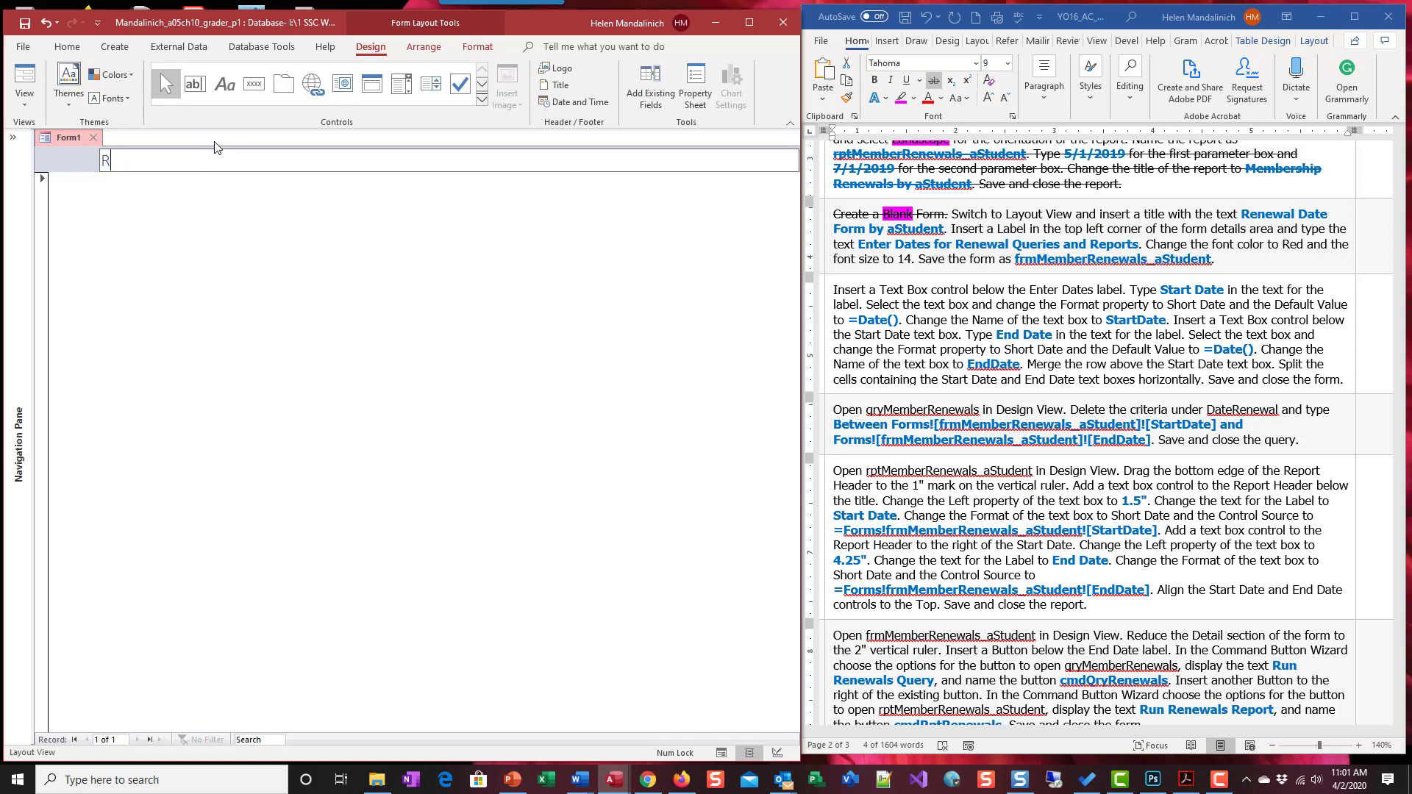
text(enewal Date Form by aStudent)
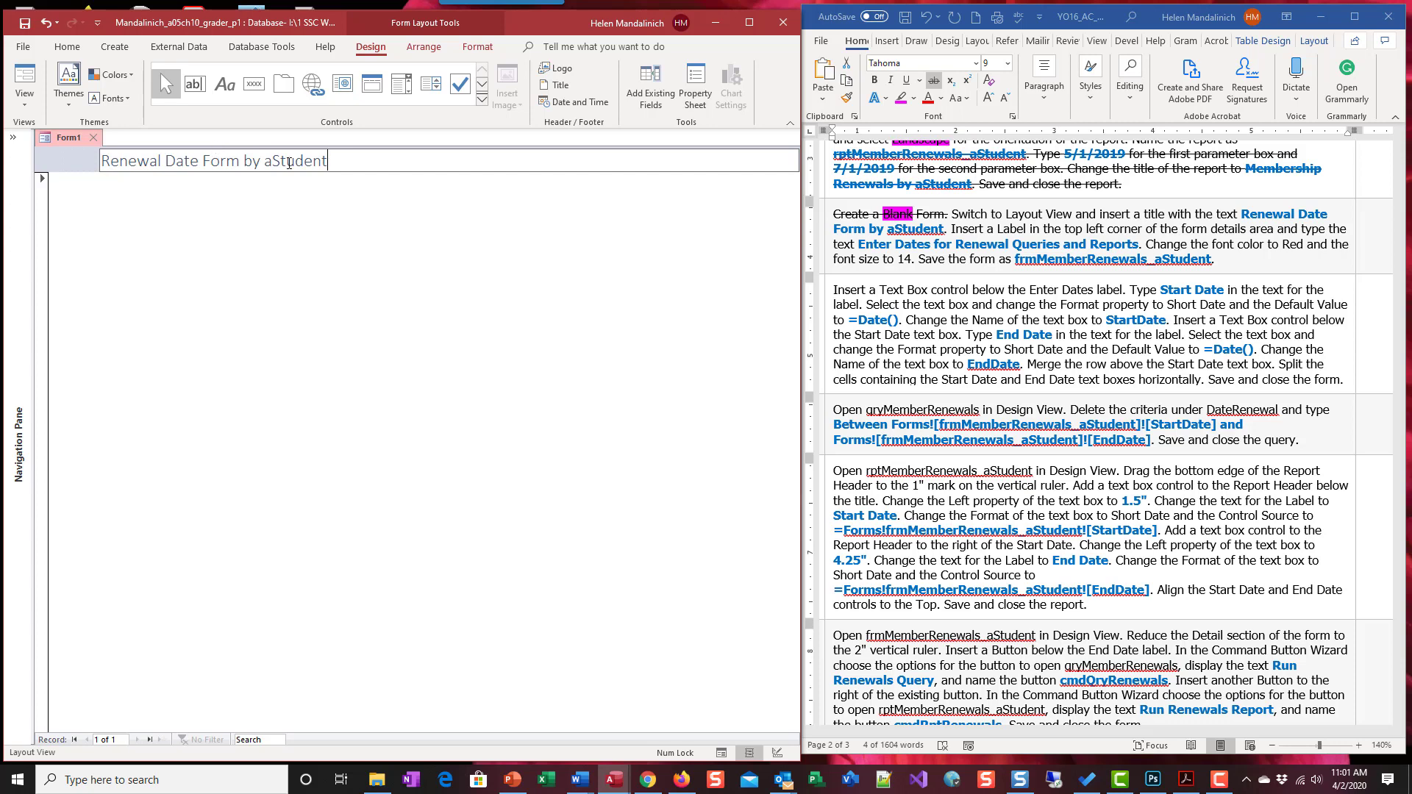
- In the Word instructions, strike through the completed sentence about Layout View and the form title, and dismiss the mail notification
drag(968, 238, 952, 214)
click(952, 241)
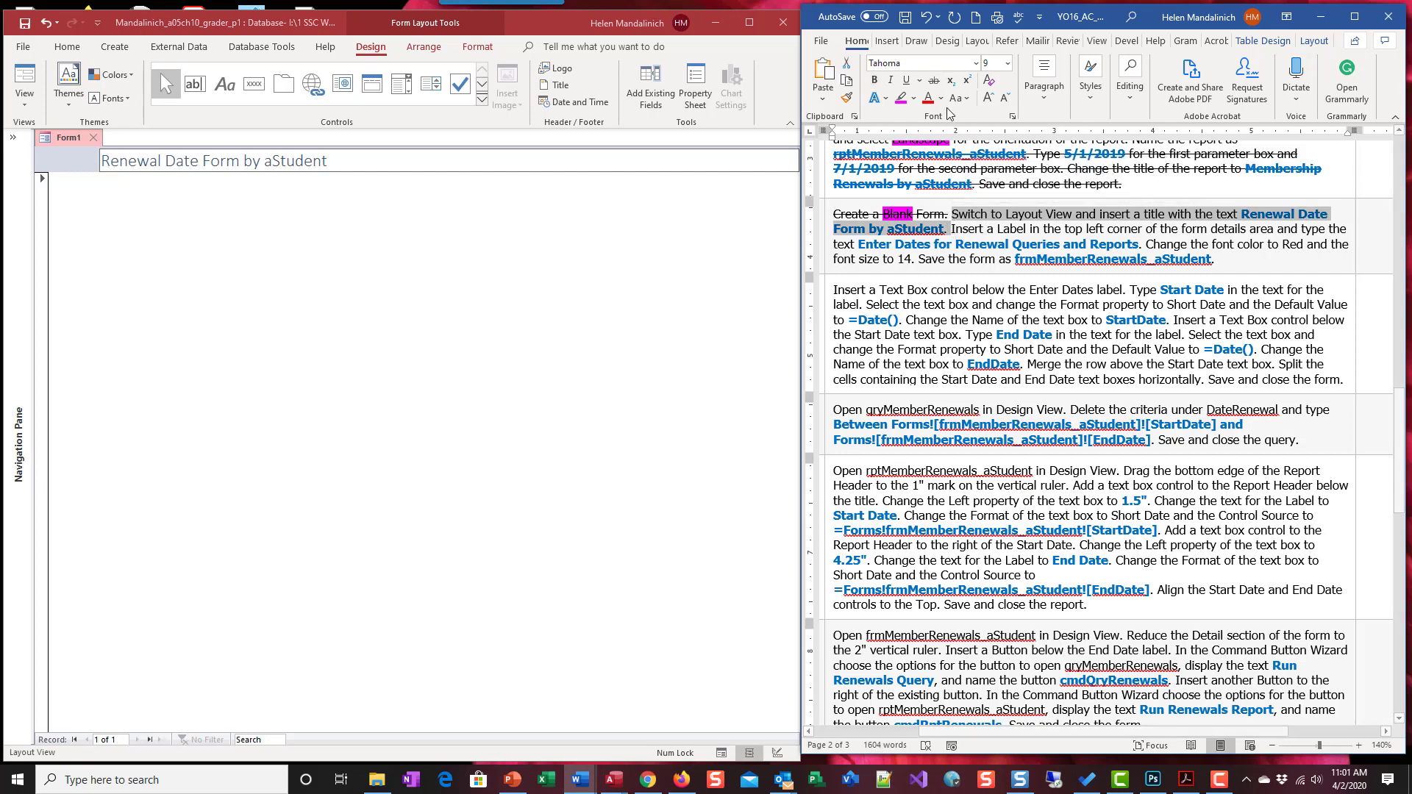
click(933, 80)
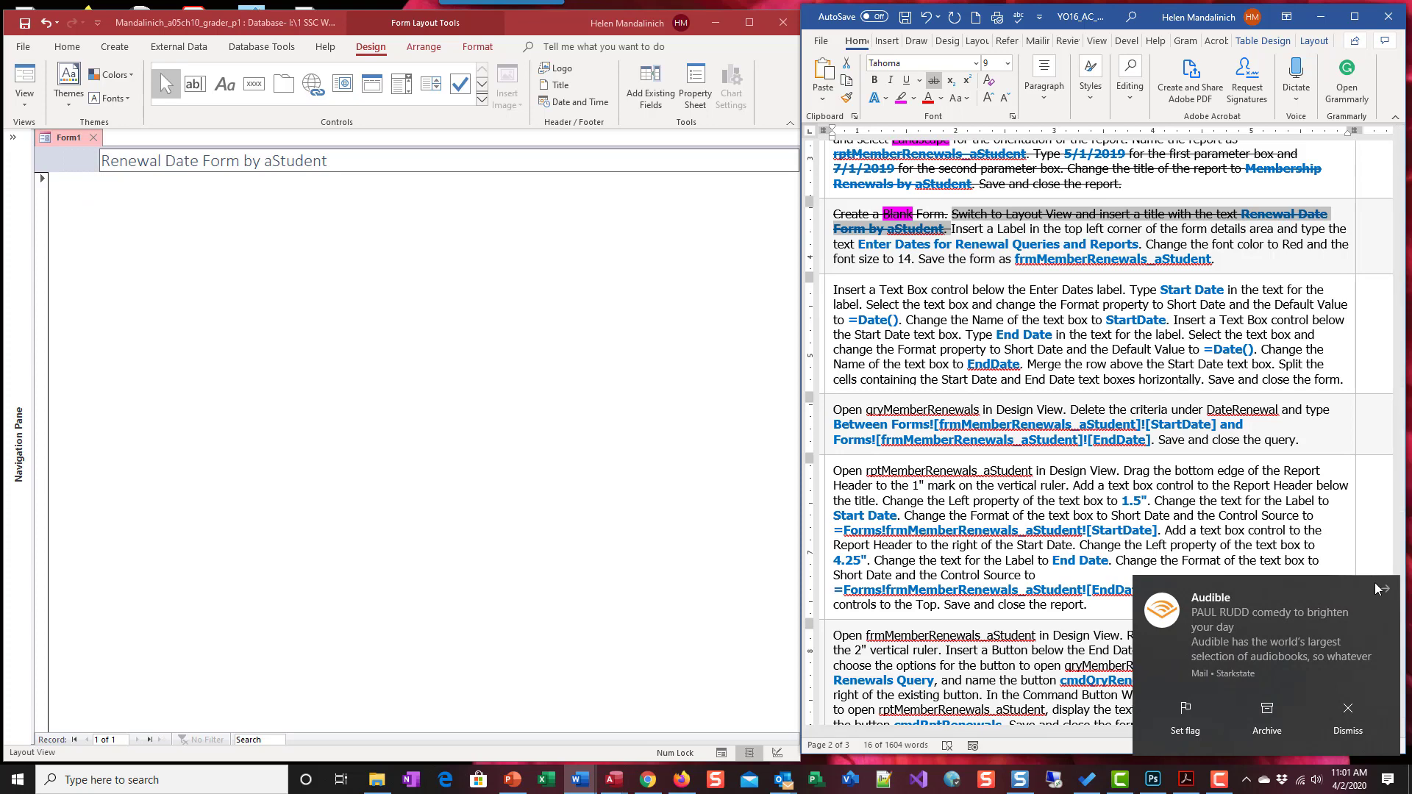
click(1386, 591)
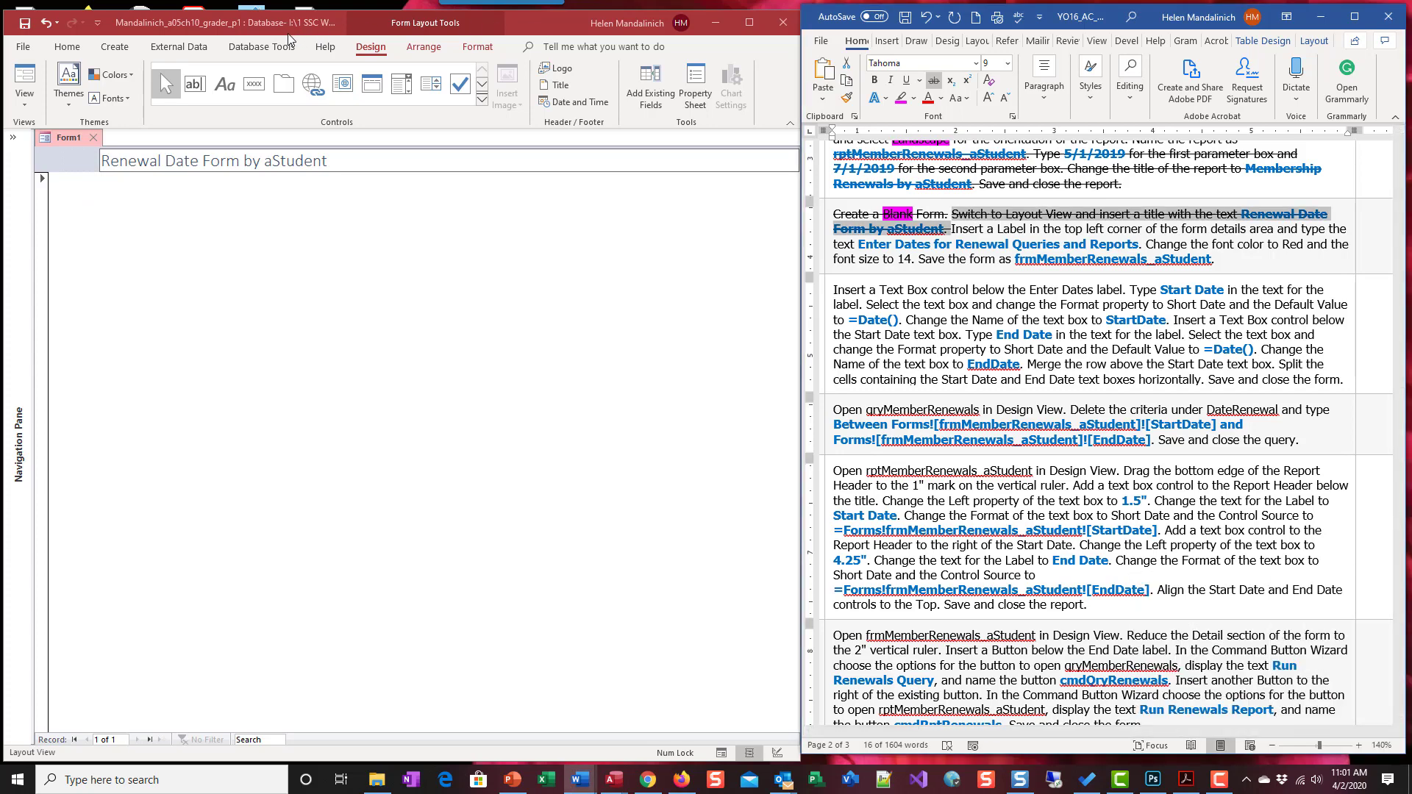
- In Access, insert a label in the top left corner of the form's detail area reading "Enter Datees for Renewal Queries and Reports"
click(362, 50)
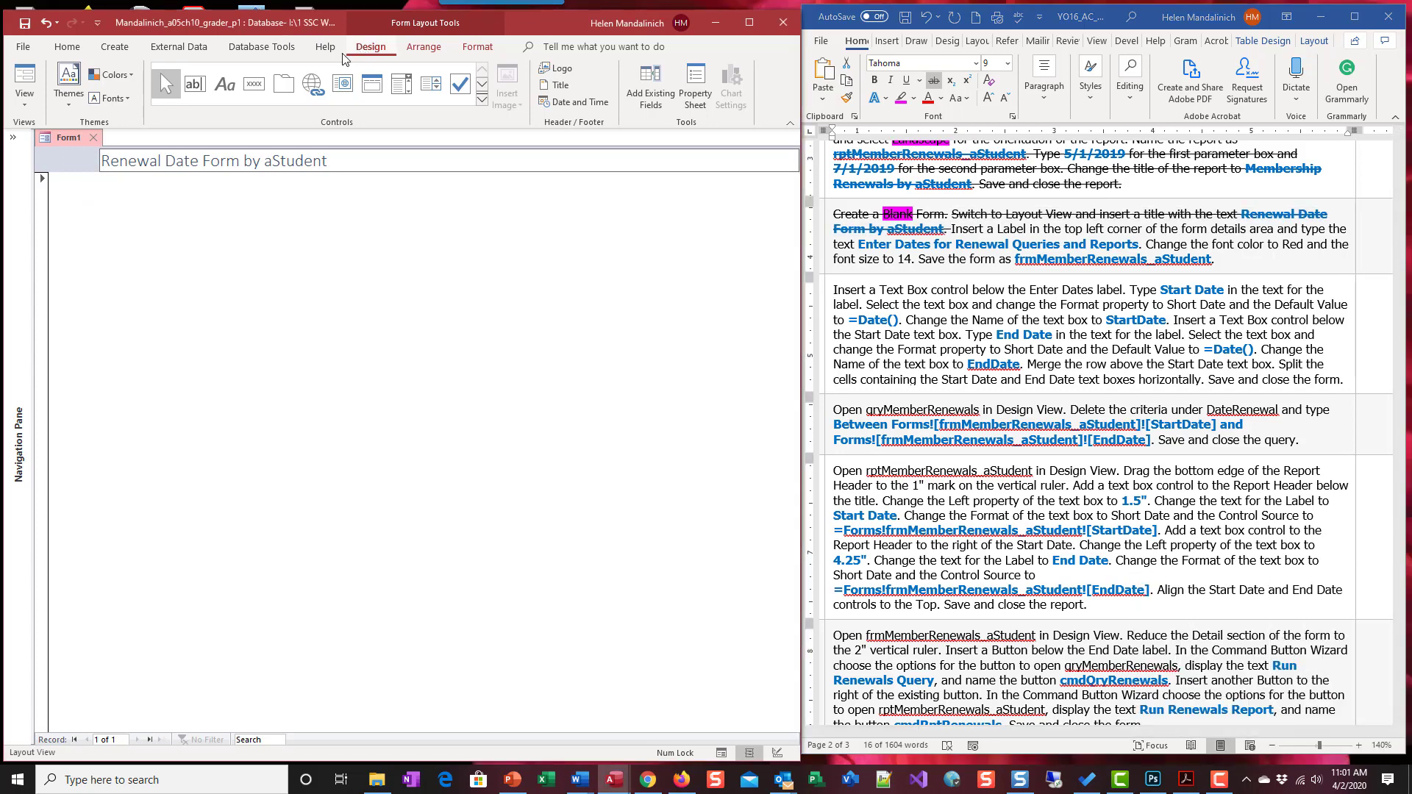
click(231, 84)
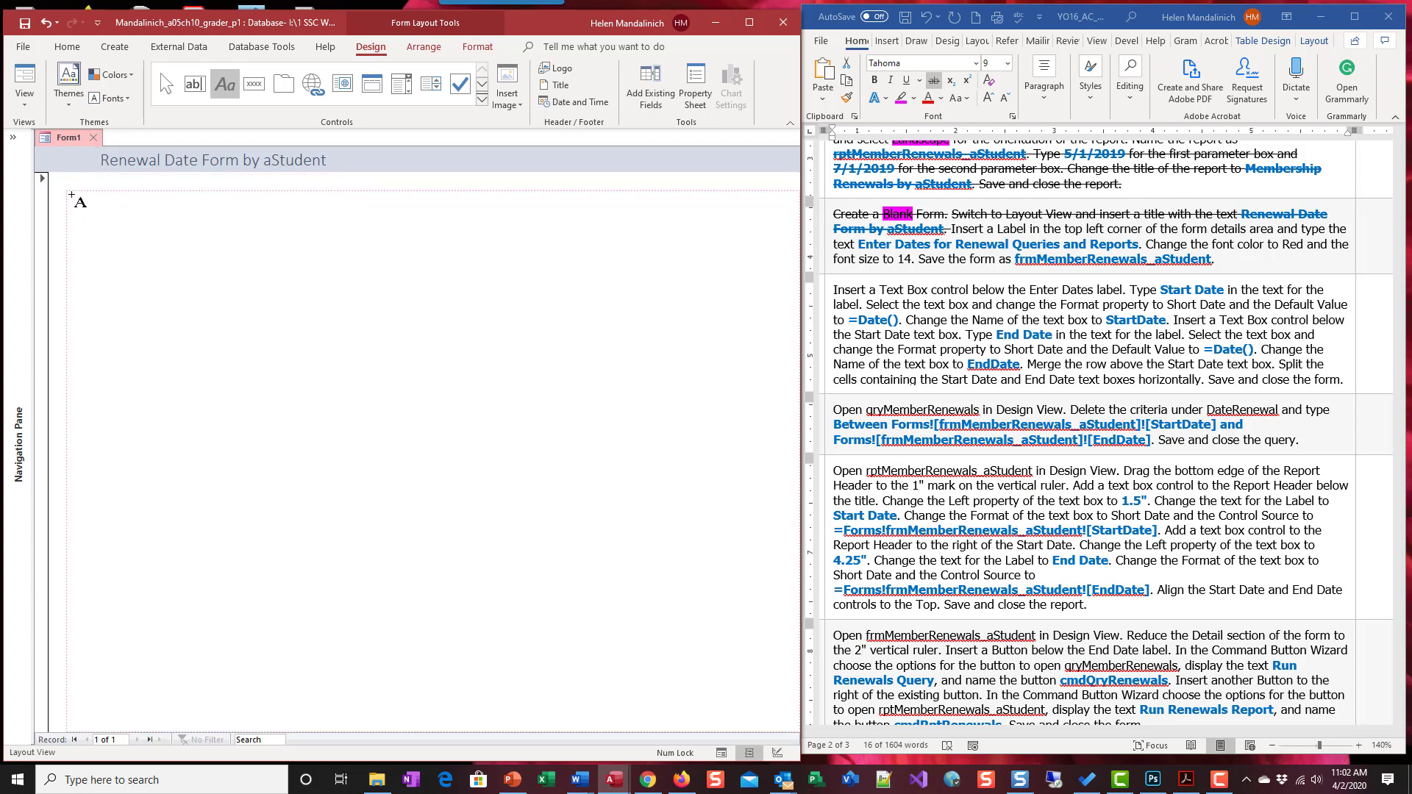
click(272, 229)
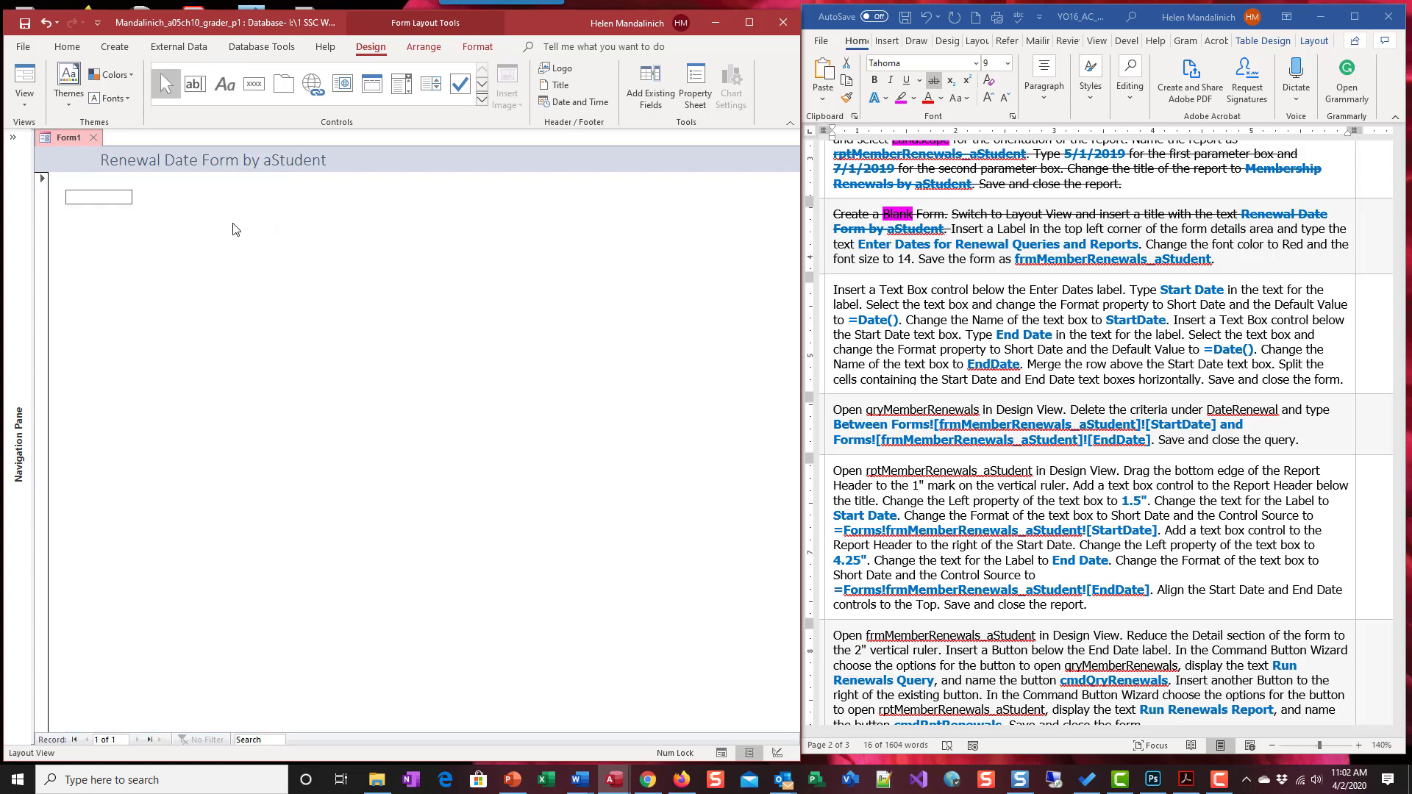
text(Enter Datees for Ree)
text(ewal Qu)
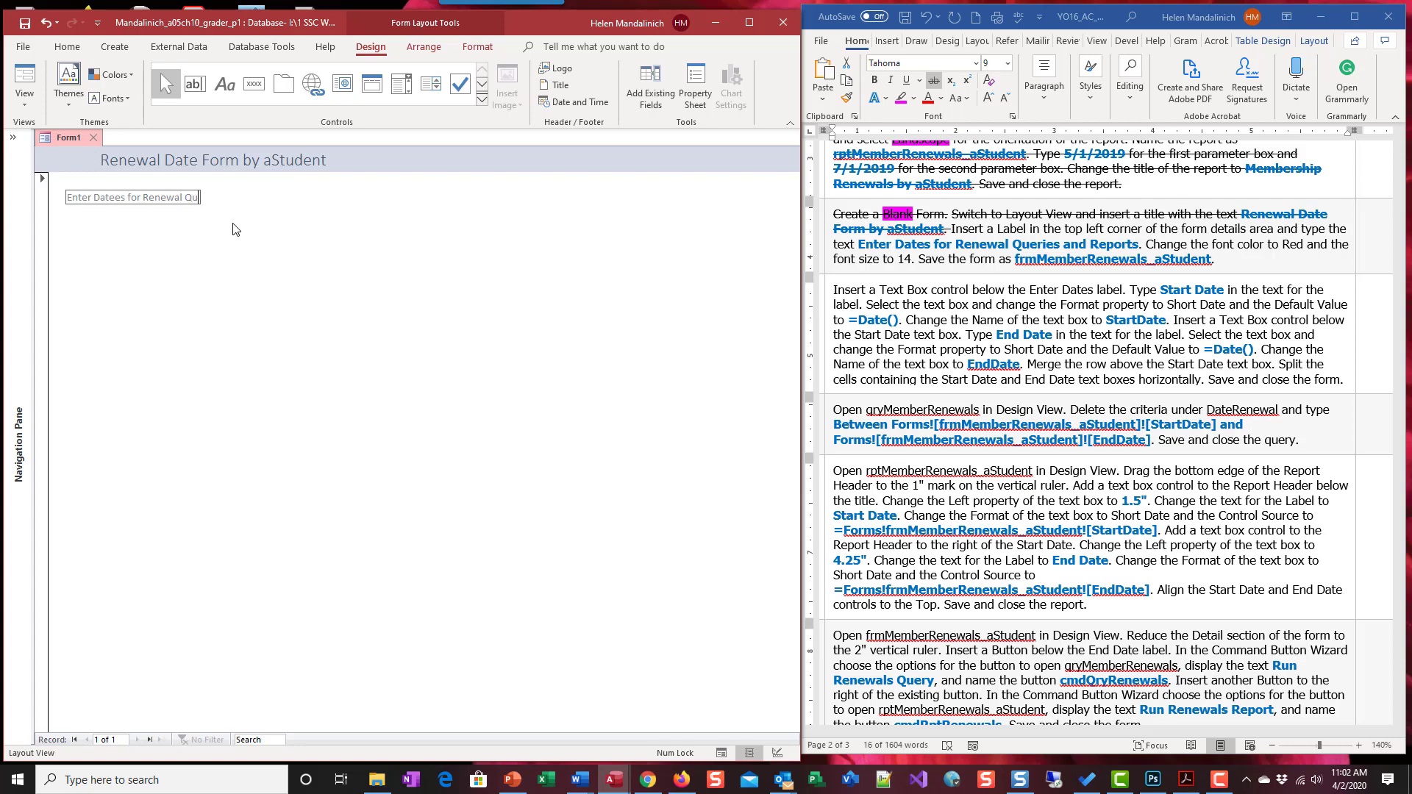
text(eries and Reports)
- Format the label text in standard red at font size 14 and correct "Datees" to "Dates"
drag(278, 197, 66, 197)
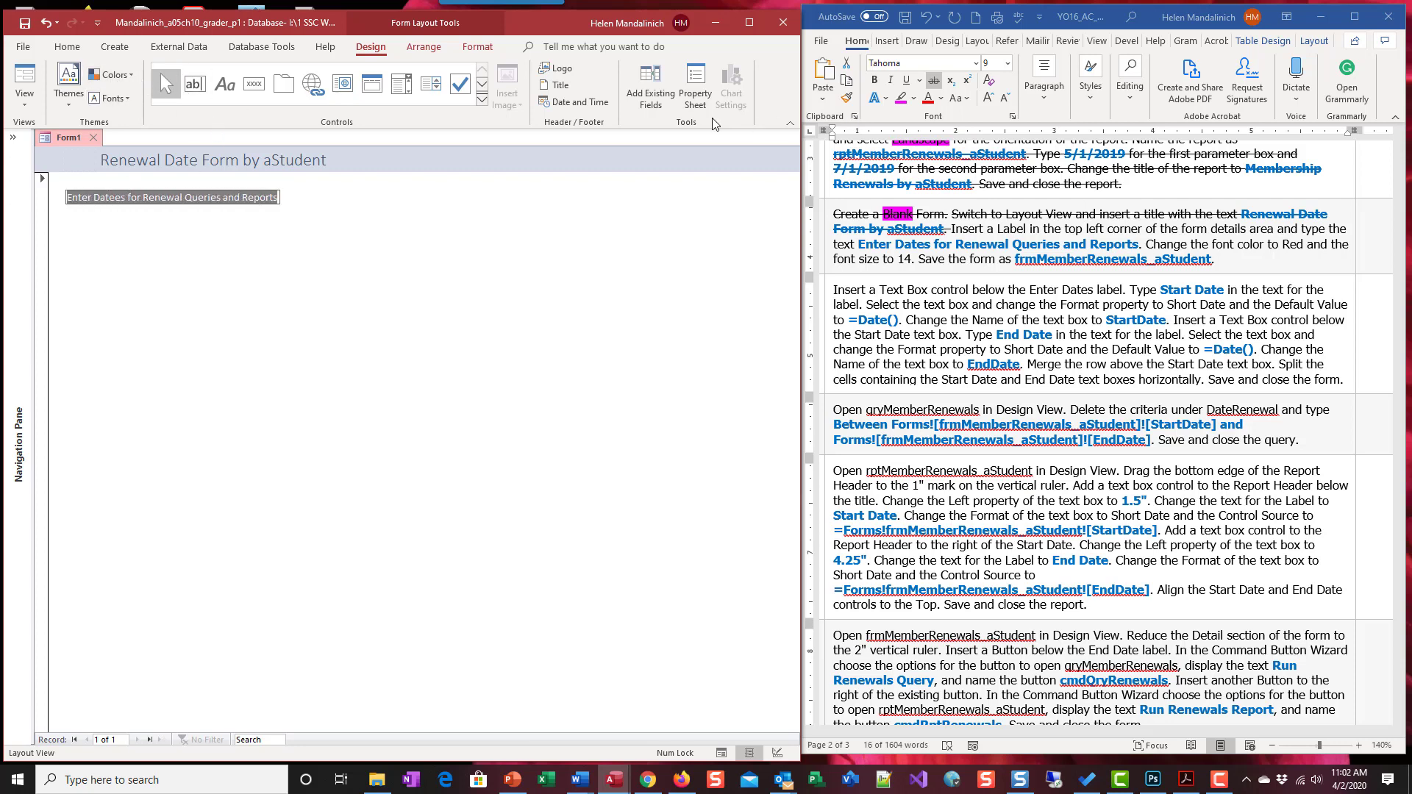
click(475, 50)
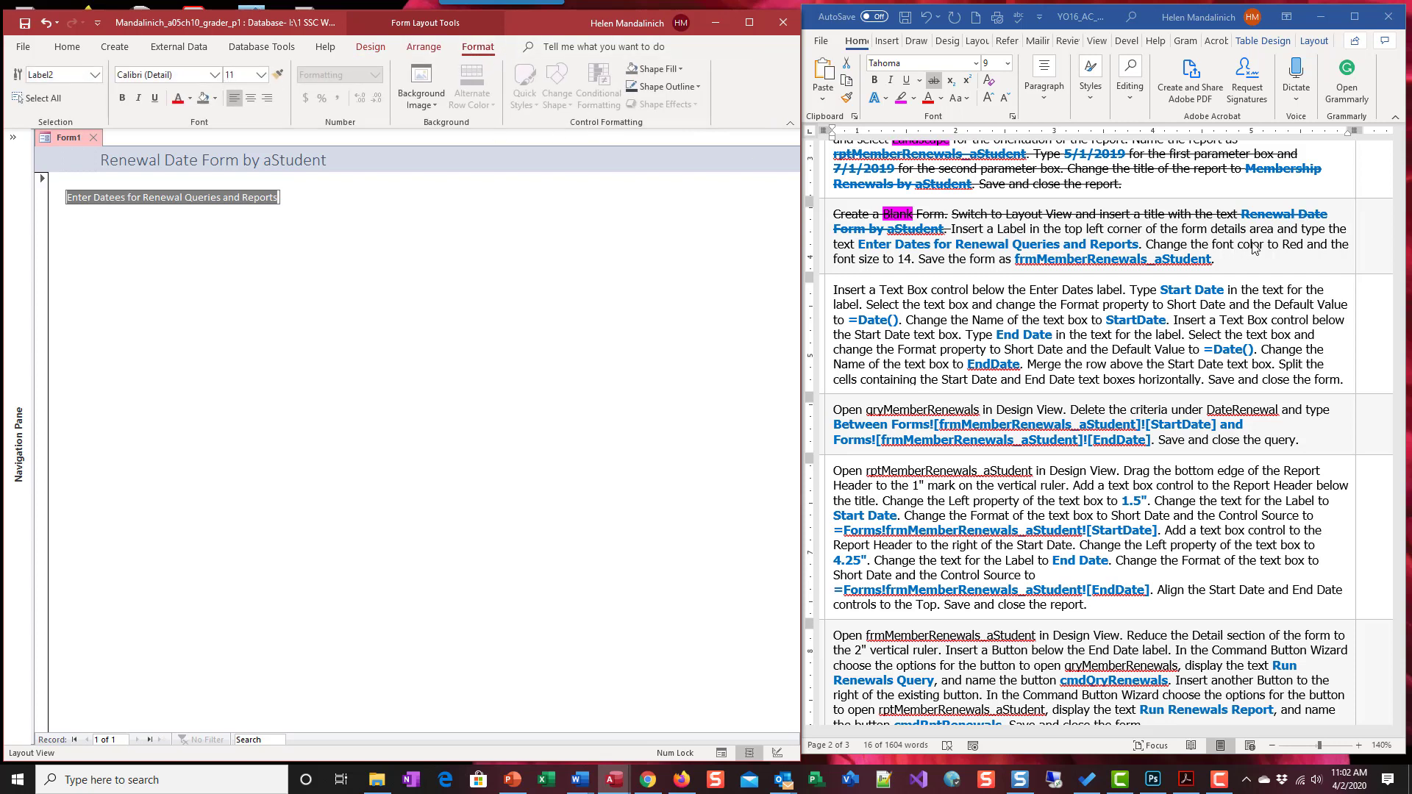
click(191, 99)
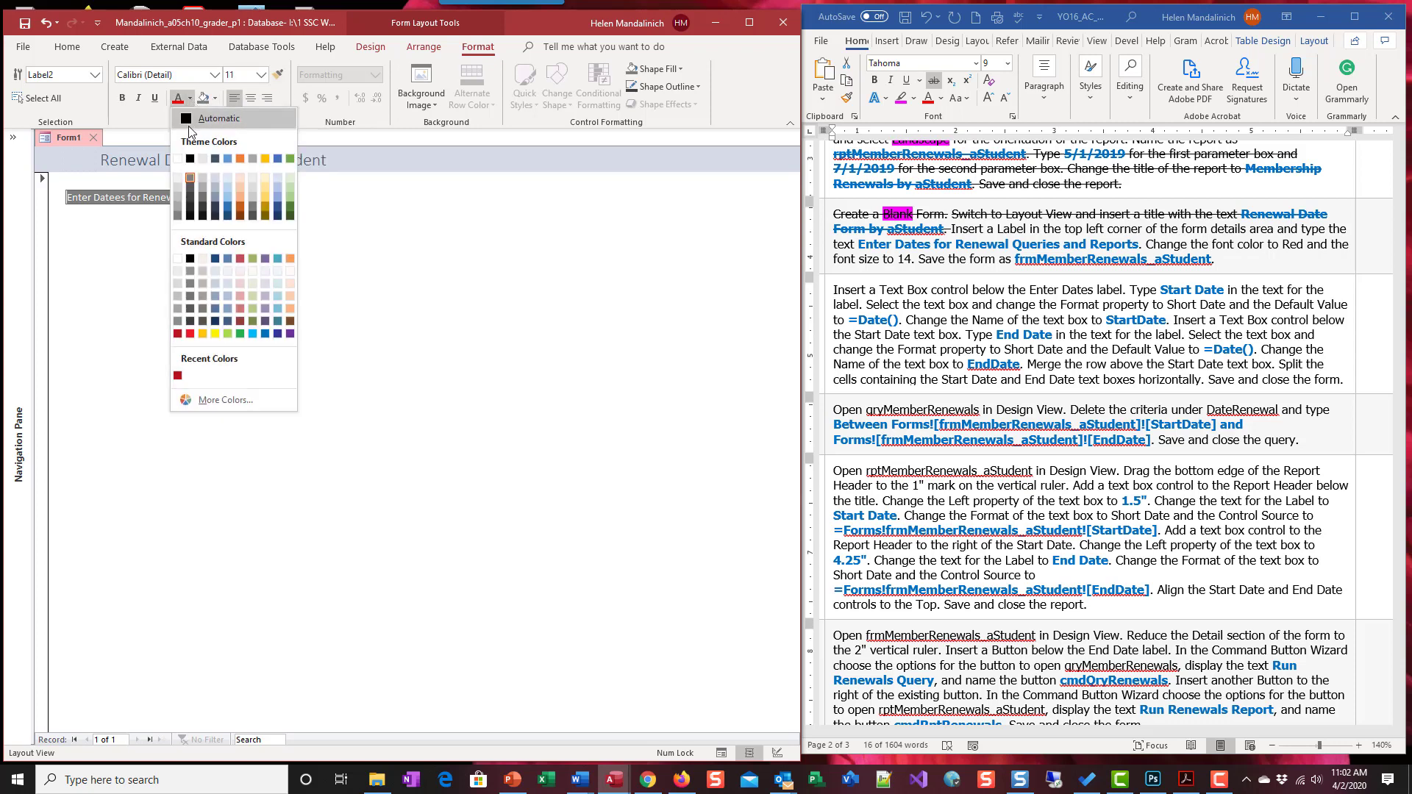
click(190, 334)
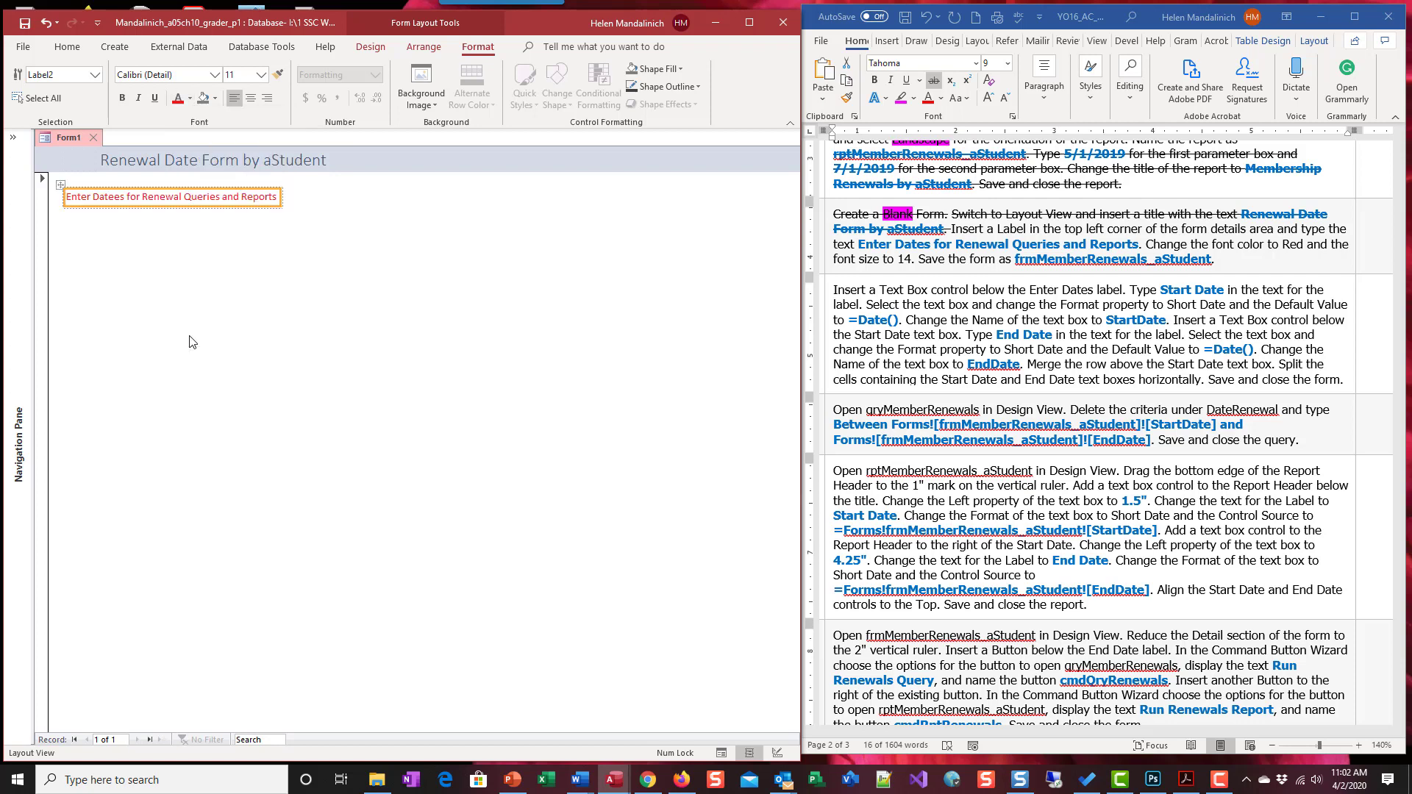
click(262, 75)
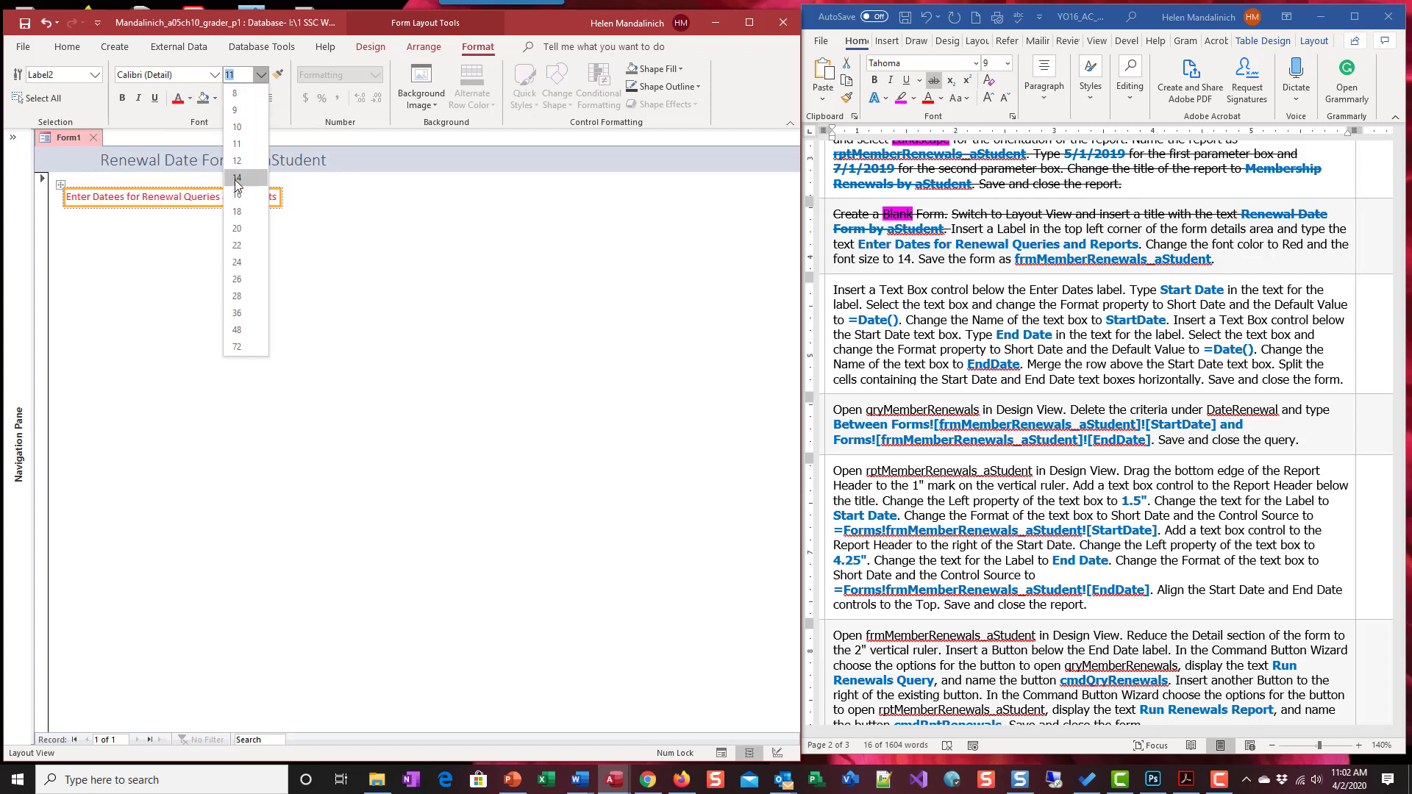
click(237, 179)
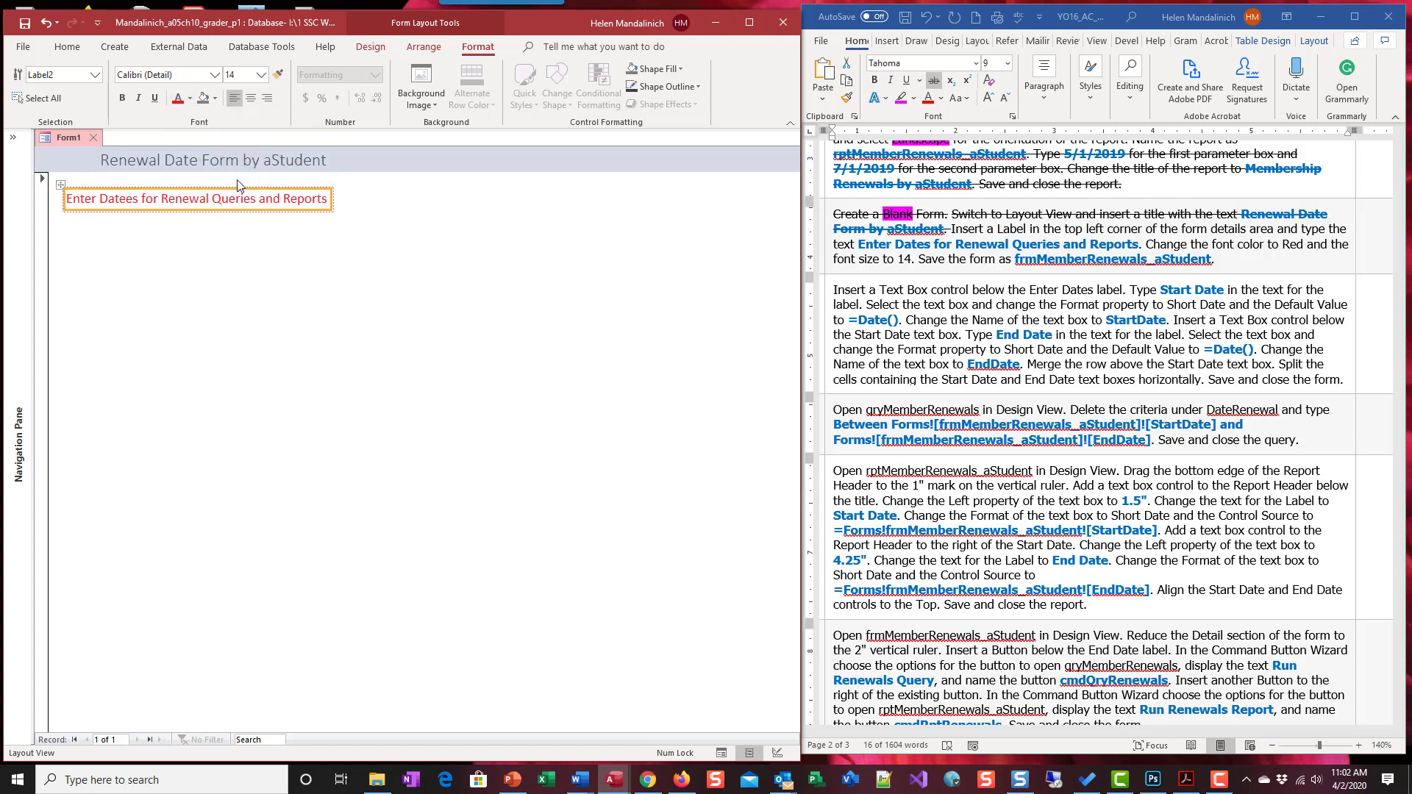
click(130, 199)
key(Delete)
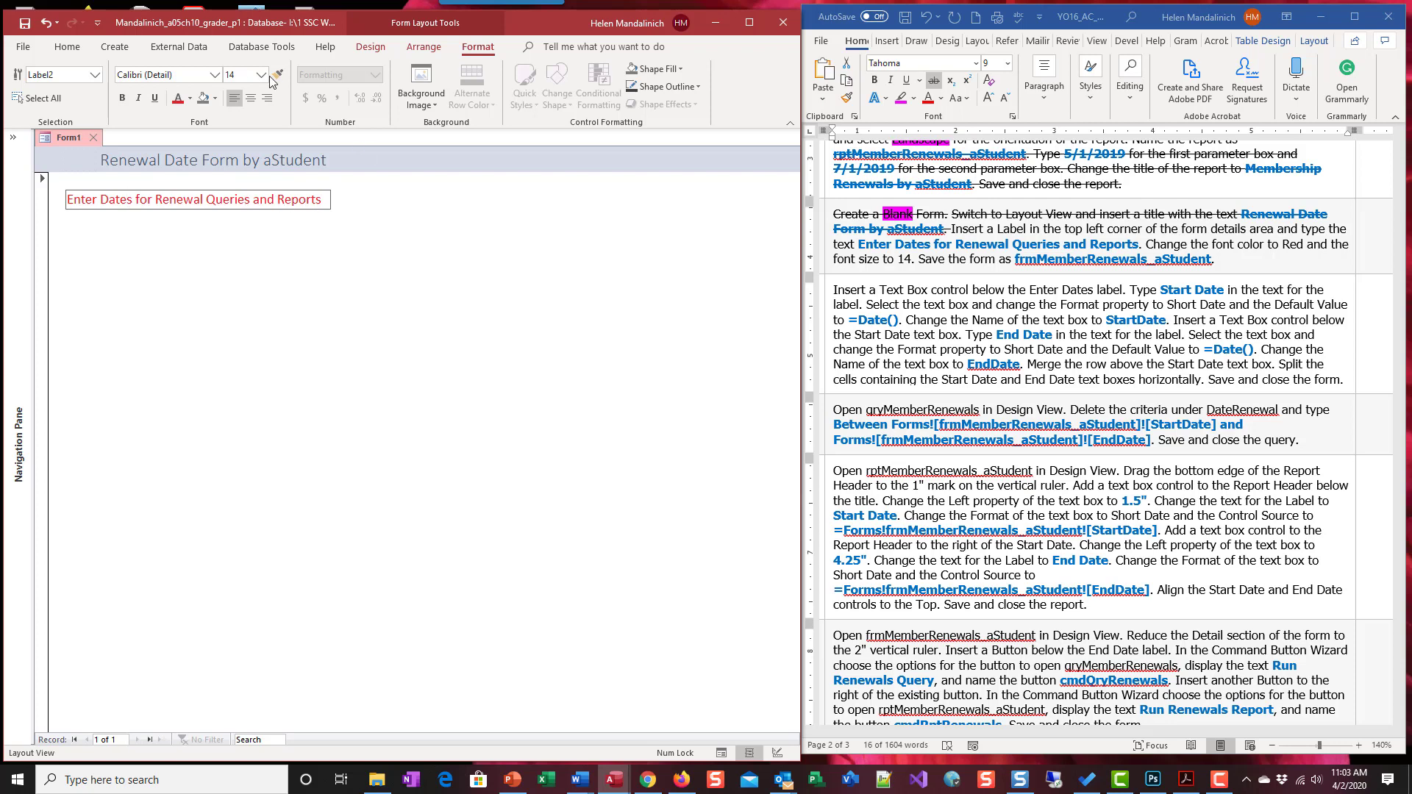
- Save the form under the name frmMemberRenewals_aStudent
click(22, 22)
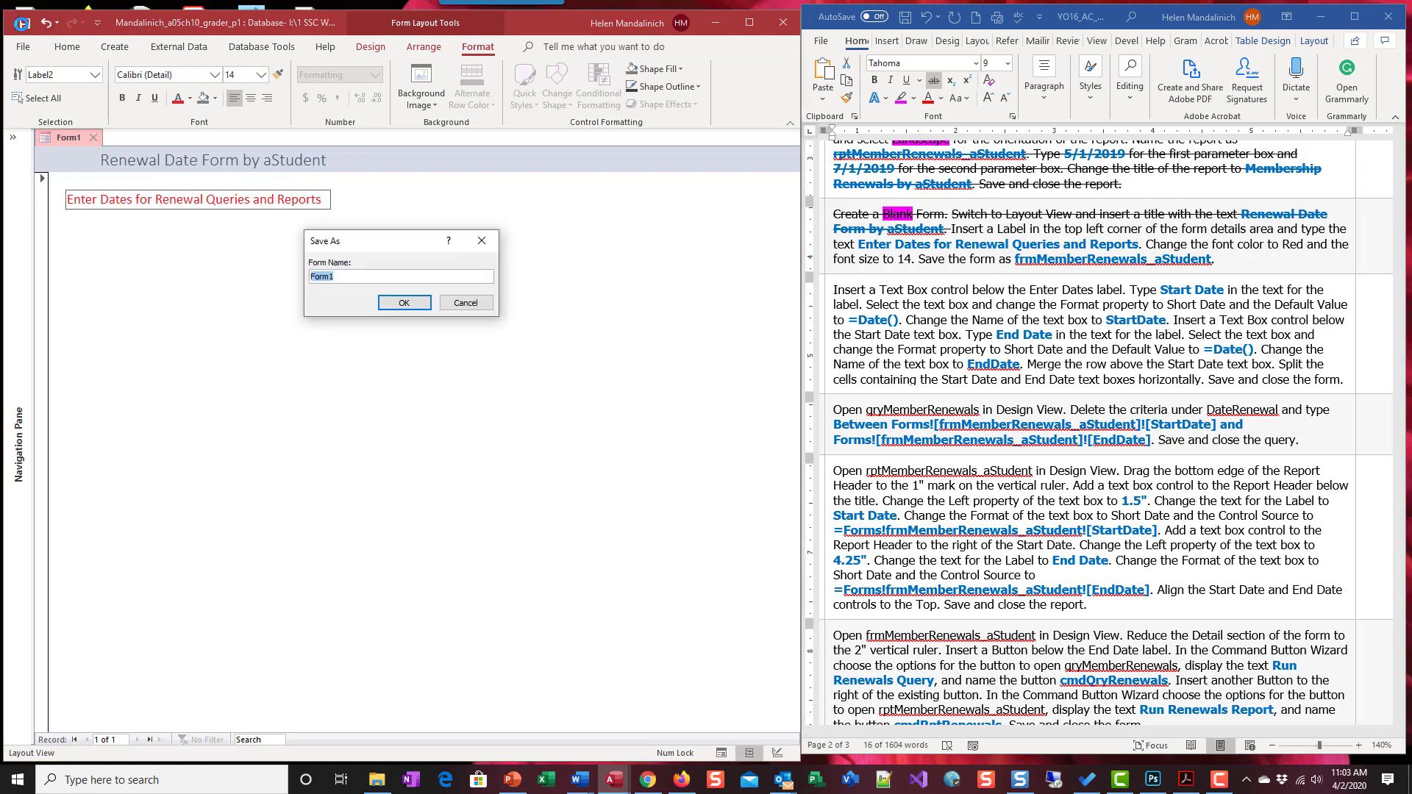
text(fr)
text(mMemb)
text(erRenewals)
text(_)
text(aStudn)
key(BackSpace)
text(ent)
click(404, 303)
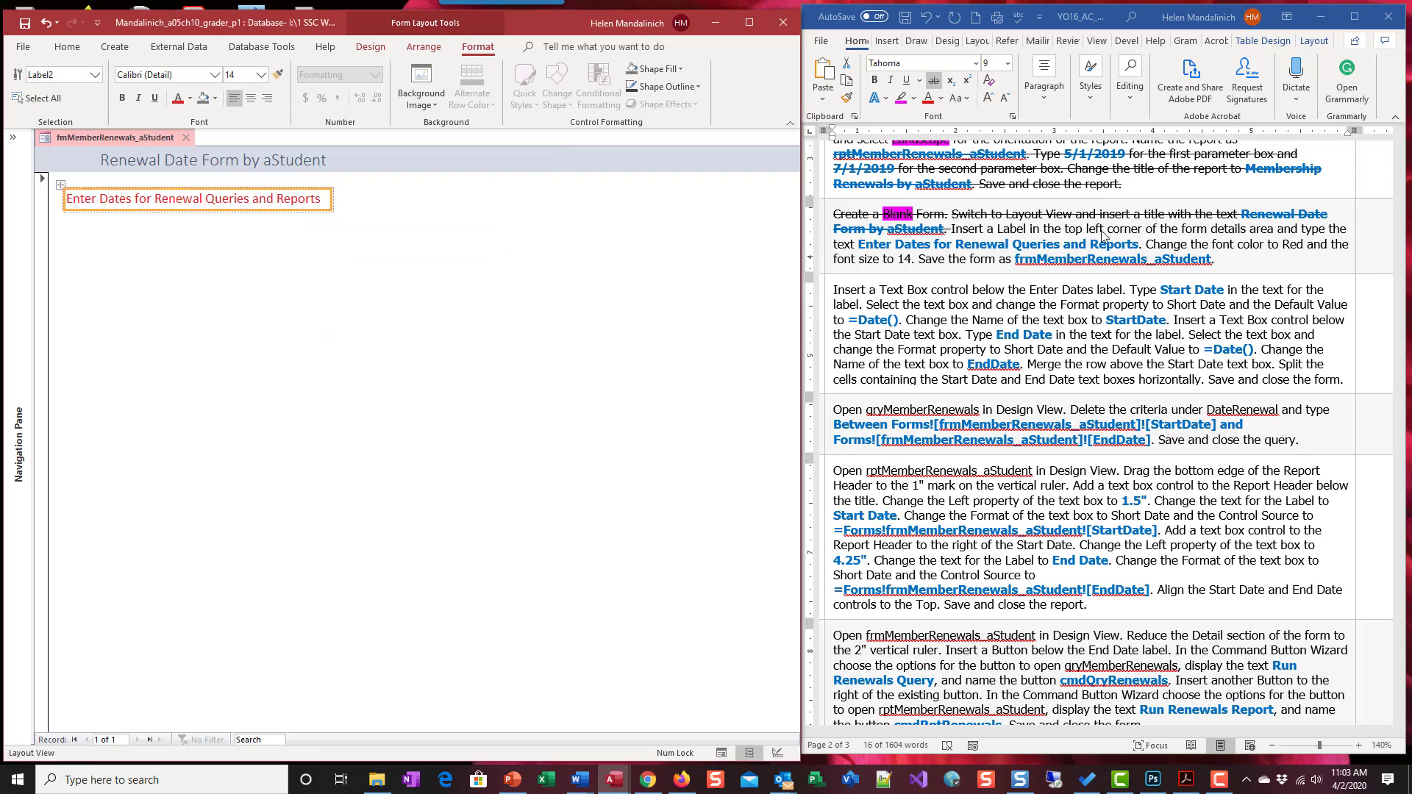
- In the Word instructions, strike through the completed sentences about inserting and formatting the label and saving the form
click(1225, 261)
drag(1225, 260, 961, 230)
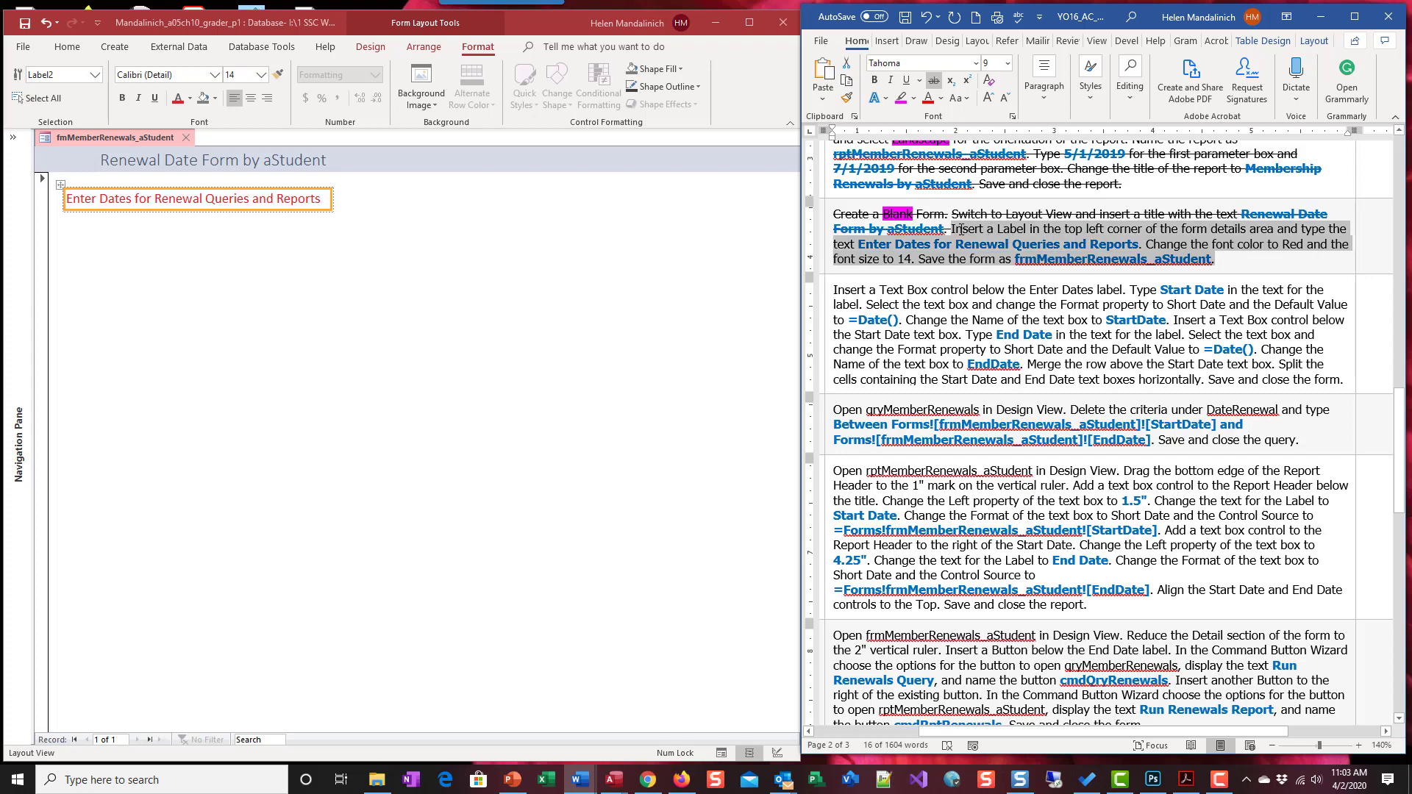
click(933, 80)
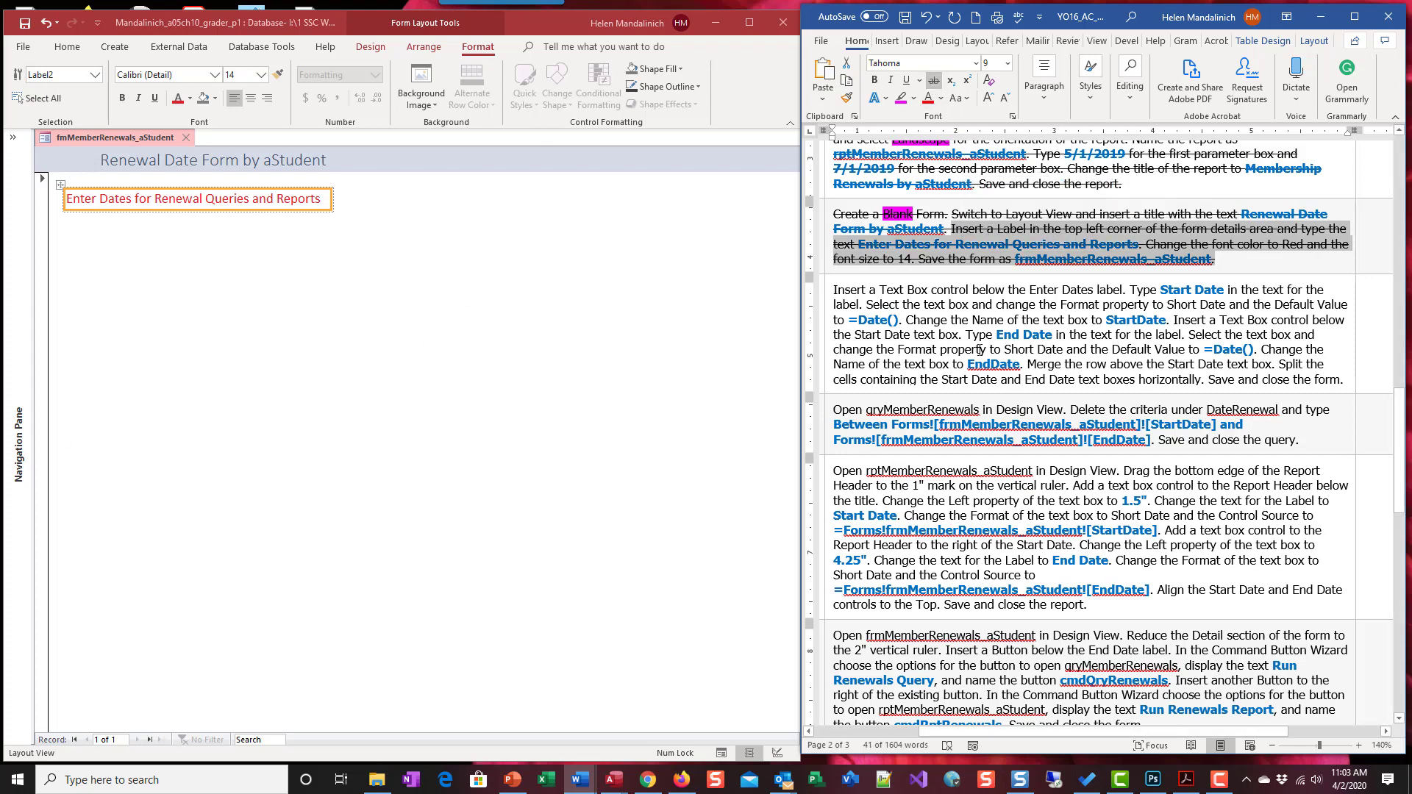
- Highlight the words "Text Box" in yellow at the start of the next instruction paragraph
scroll(1037, 349, down, 1)
scroll(896, 206, down, 1)
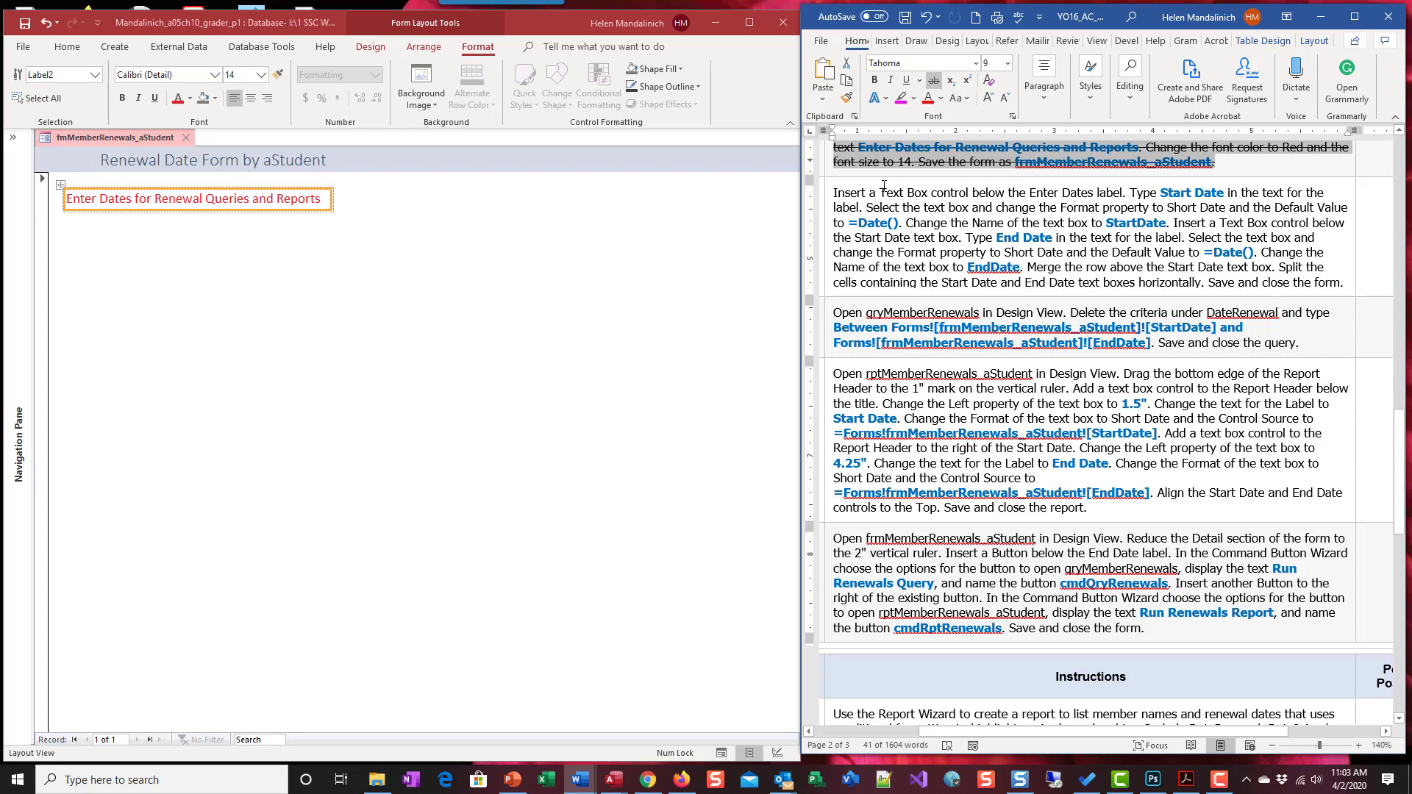
drag(882, 193, 931, 194)
click(912, 100)
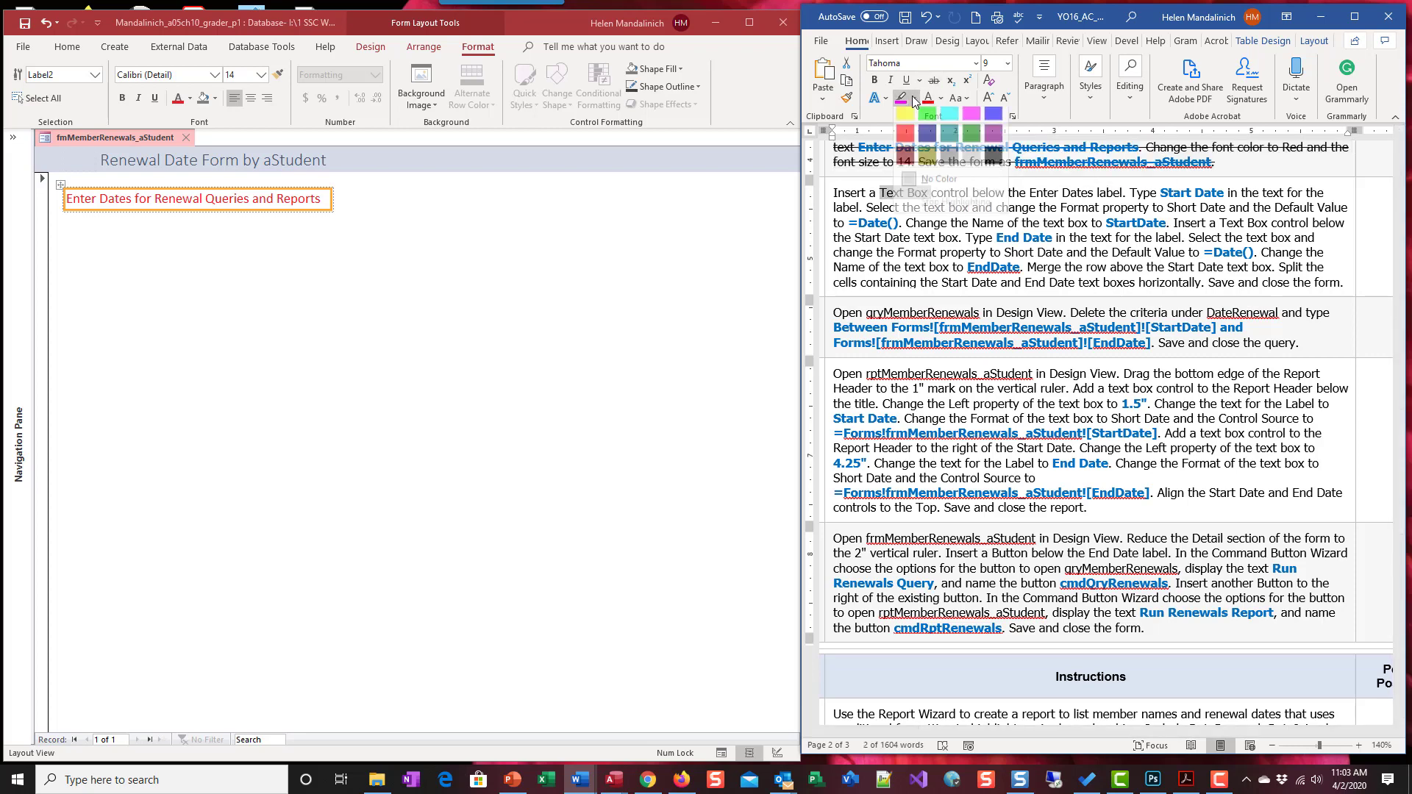
click(909, 121)
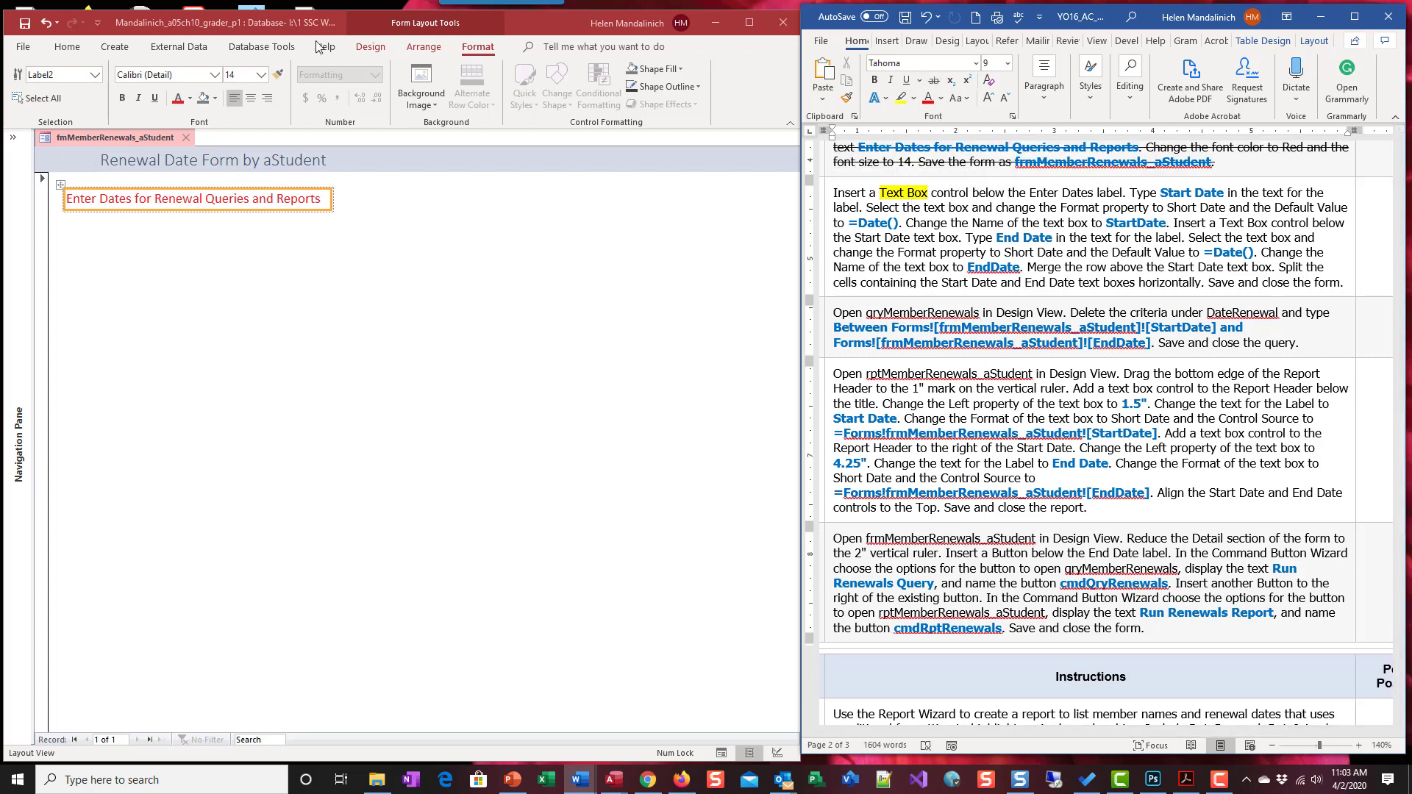
- In Access, insert a text box control below the Enter Dates label and set its label text to "Start Date"
click(375, 48)
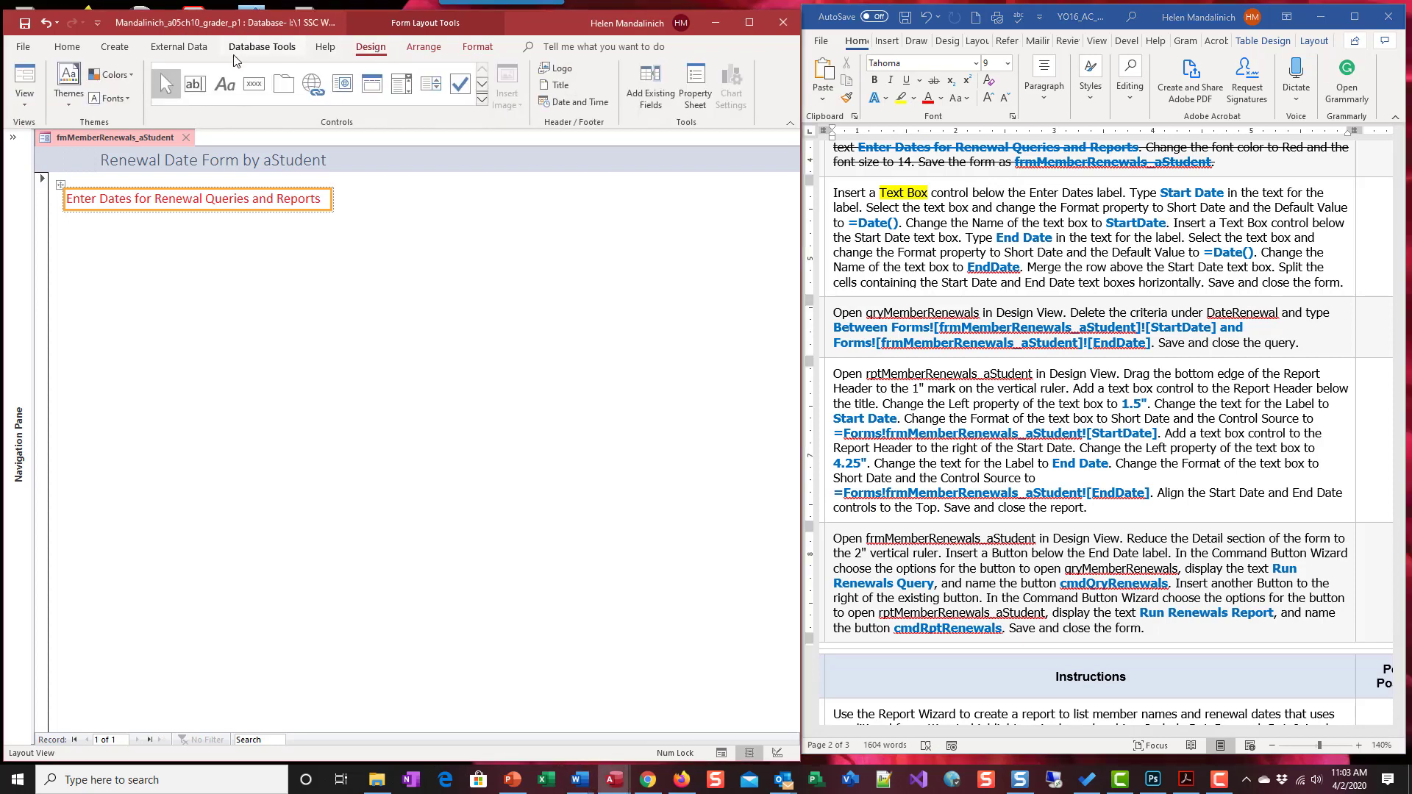
click(196, 83)
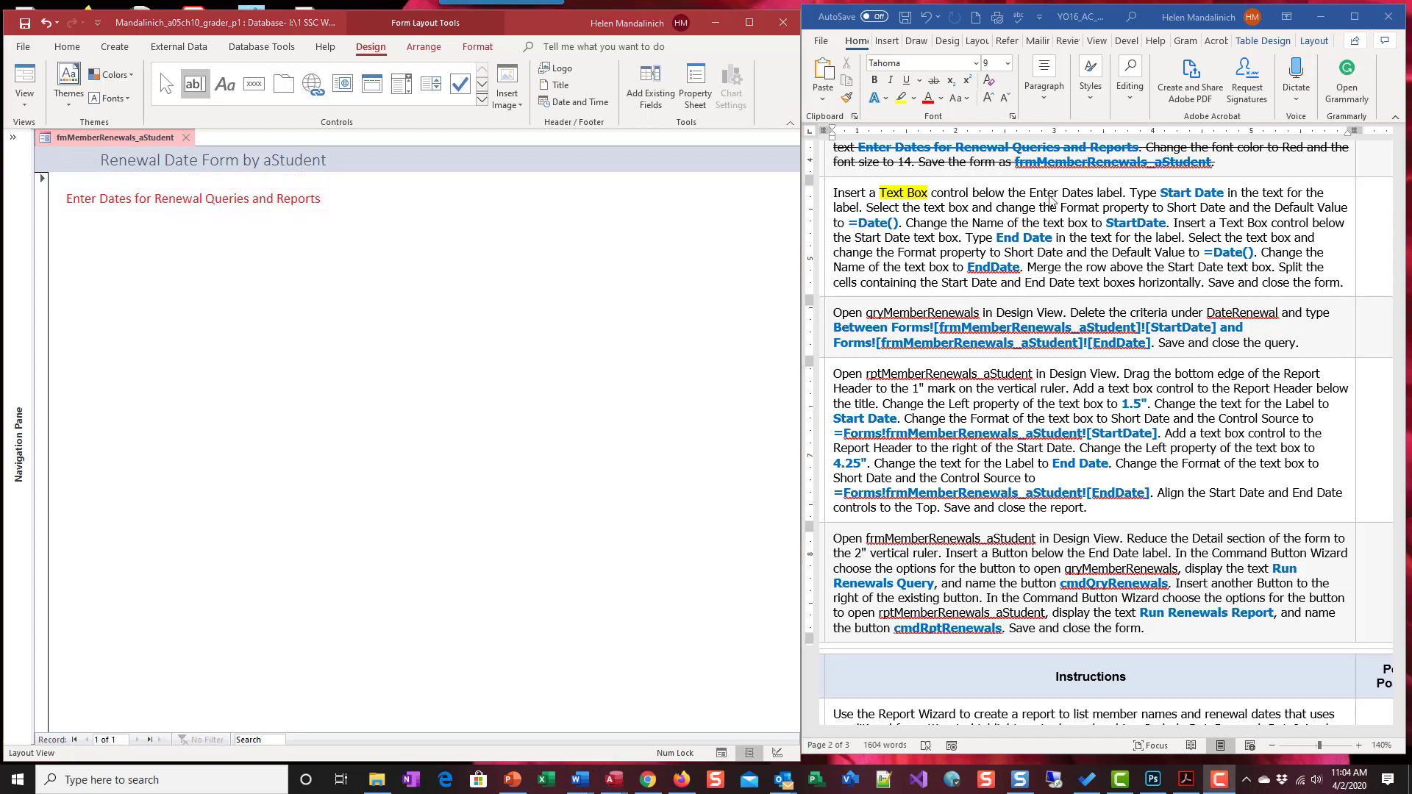
click(198, 85)
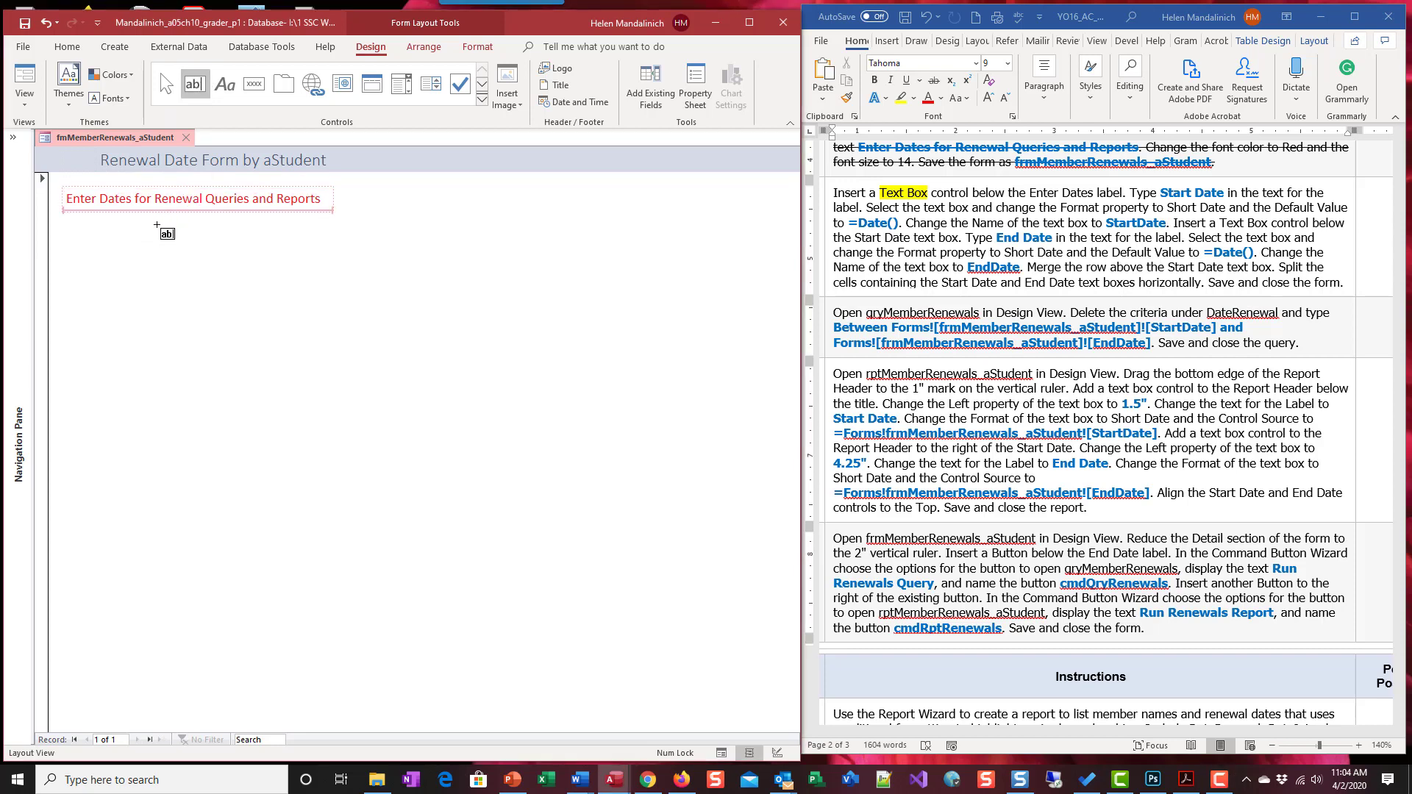
click(257, 250)
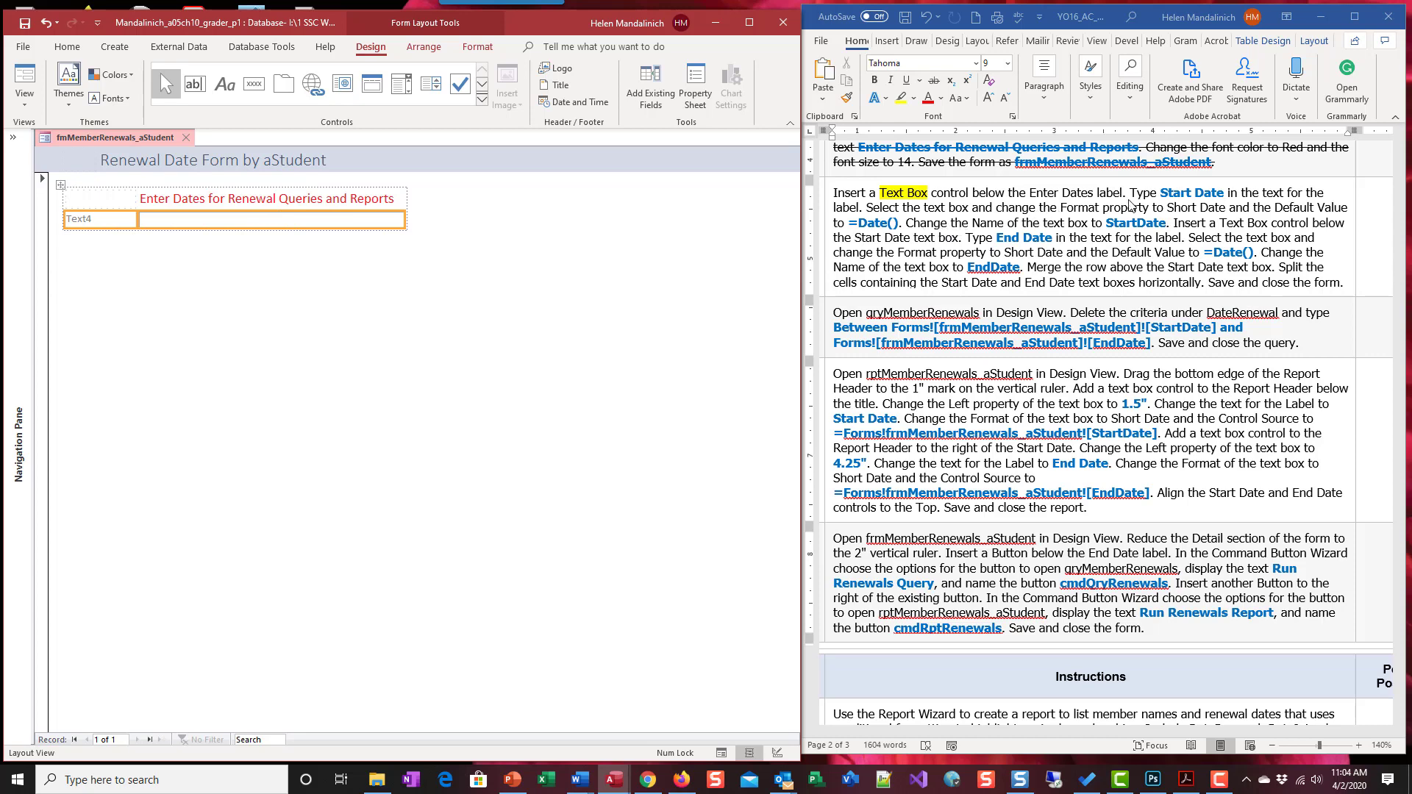
click(103, 227)
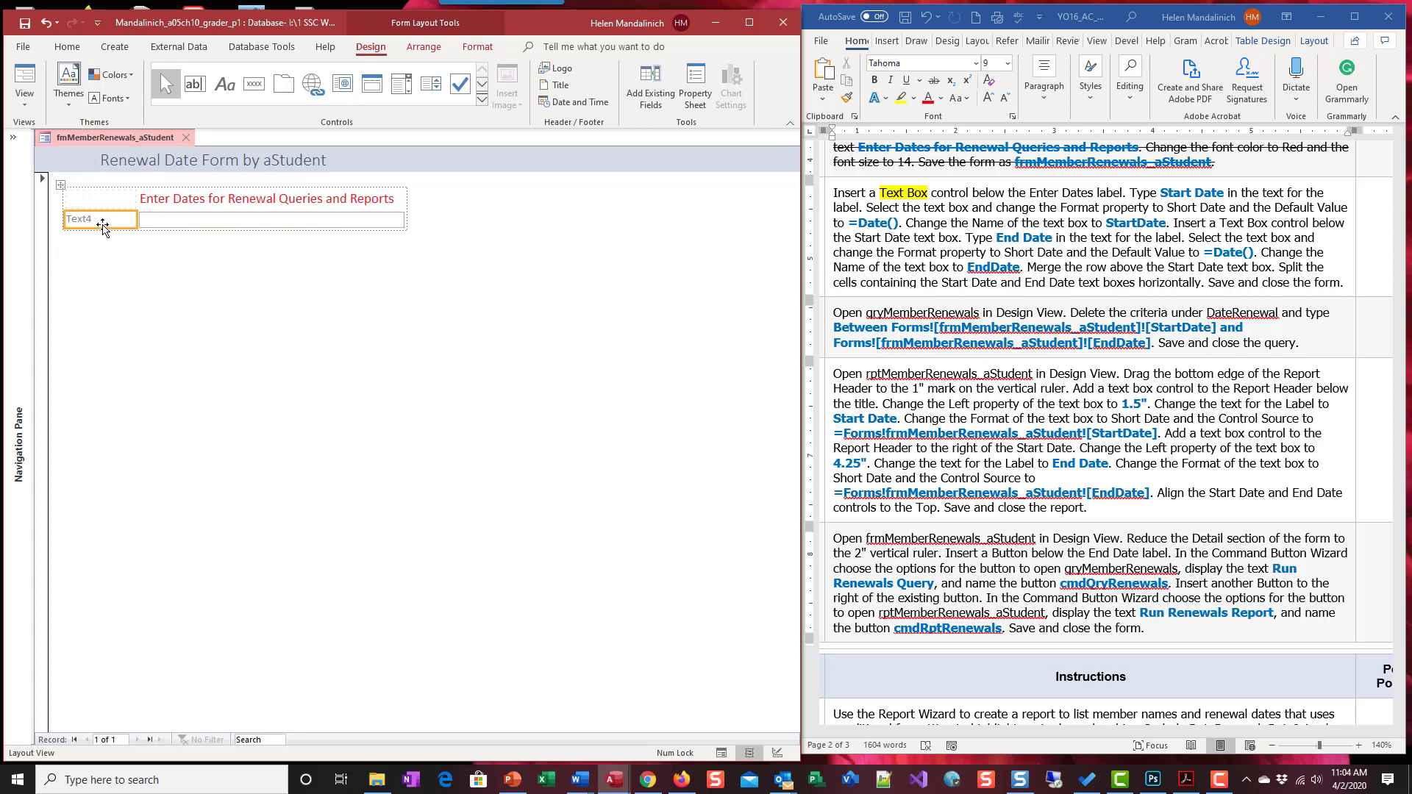
double_click(100, 219)
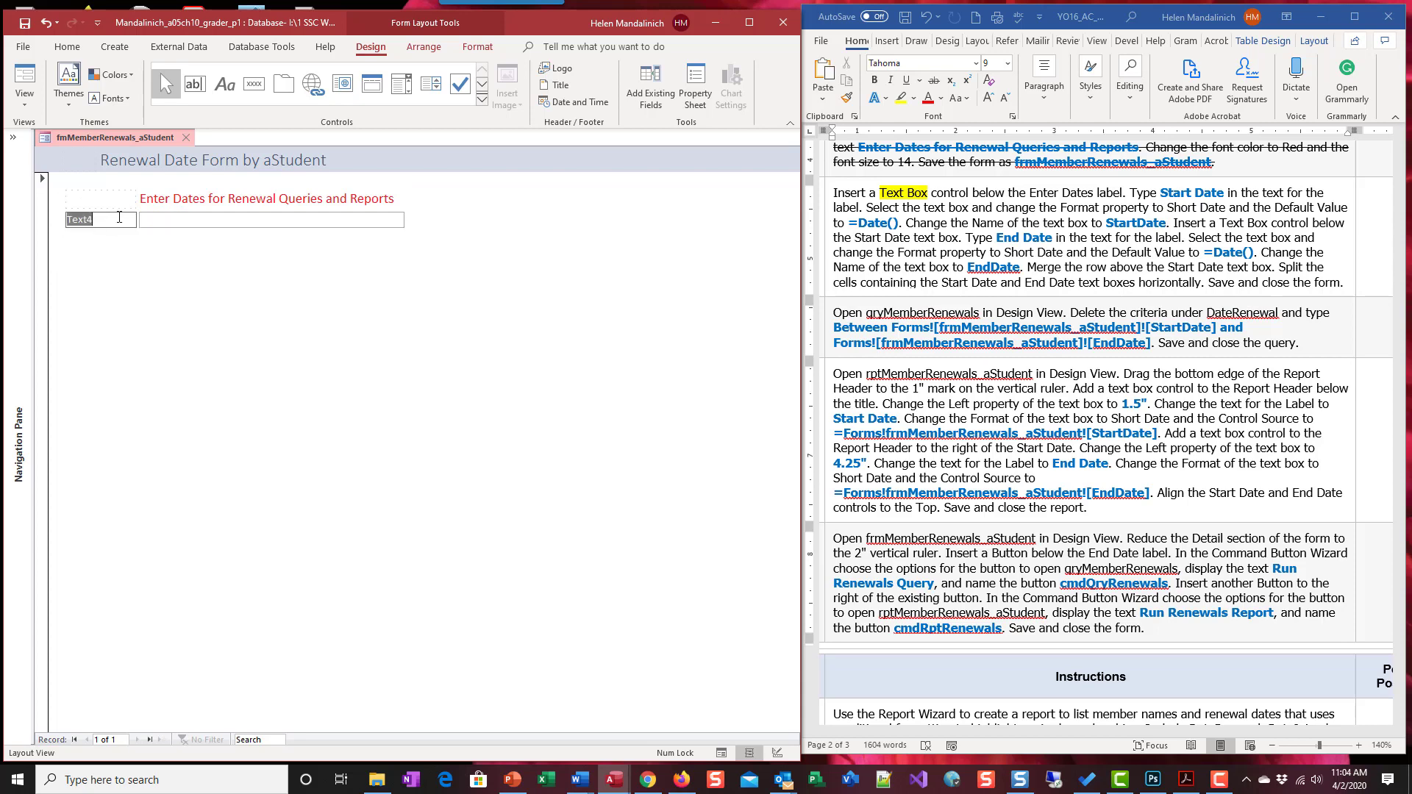
text(Start Date)
- Set the Format property of the Start Date text box to Short Date
click(250, 220)
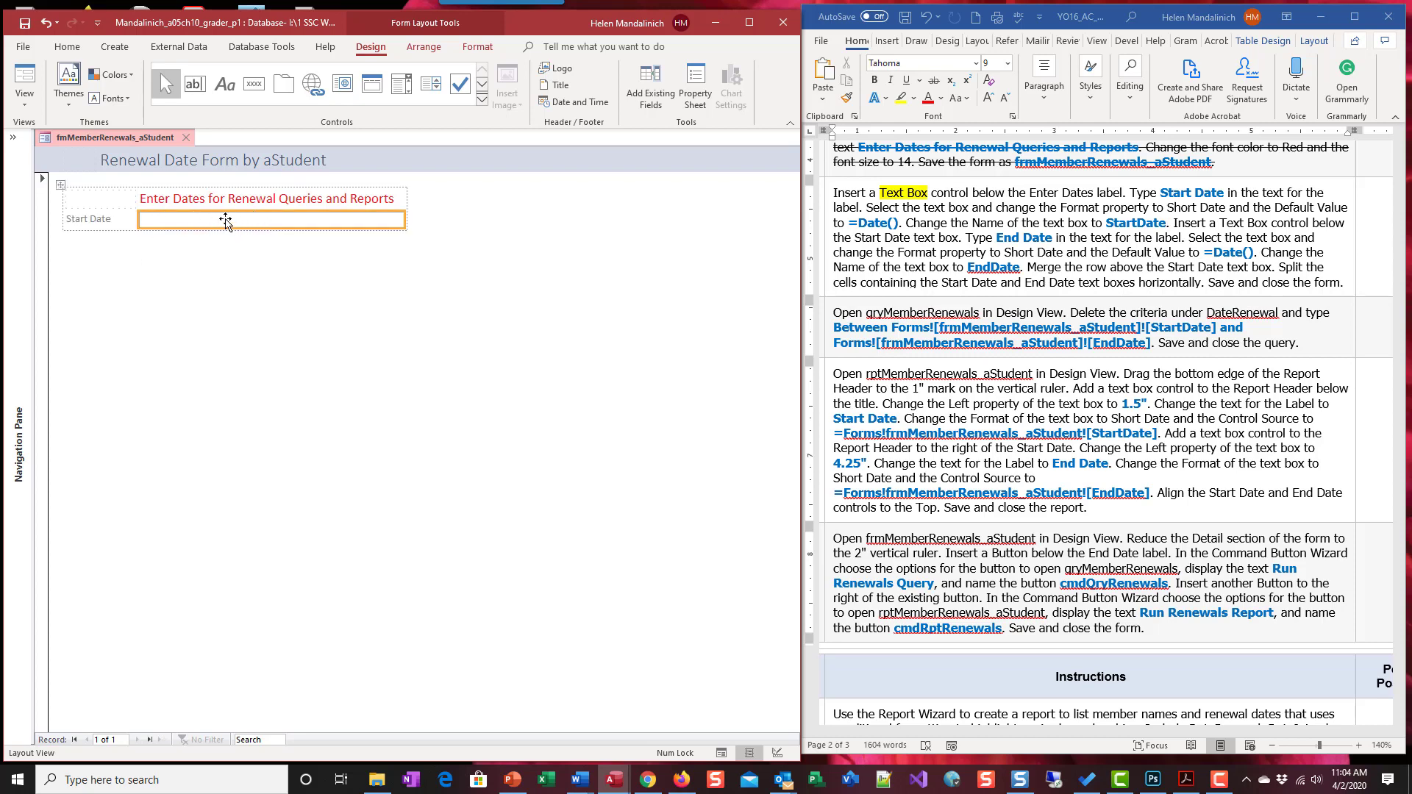
click(695, 97)
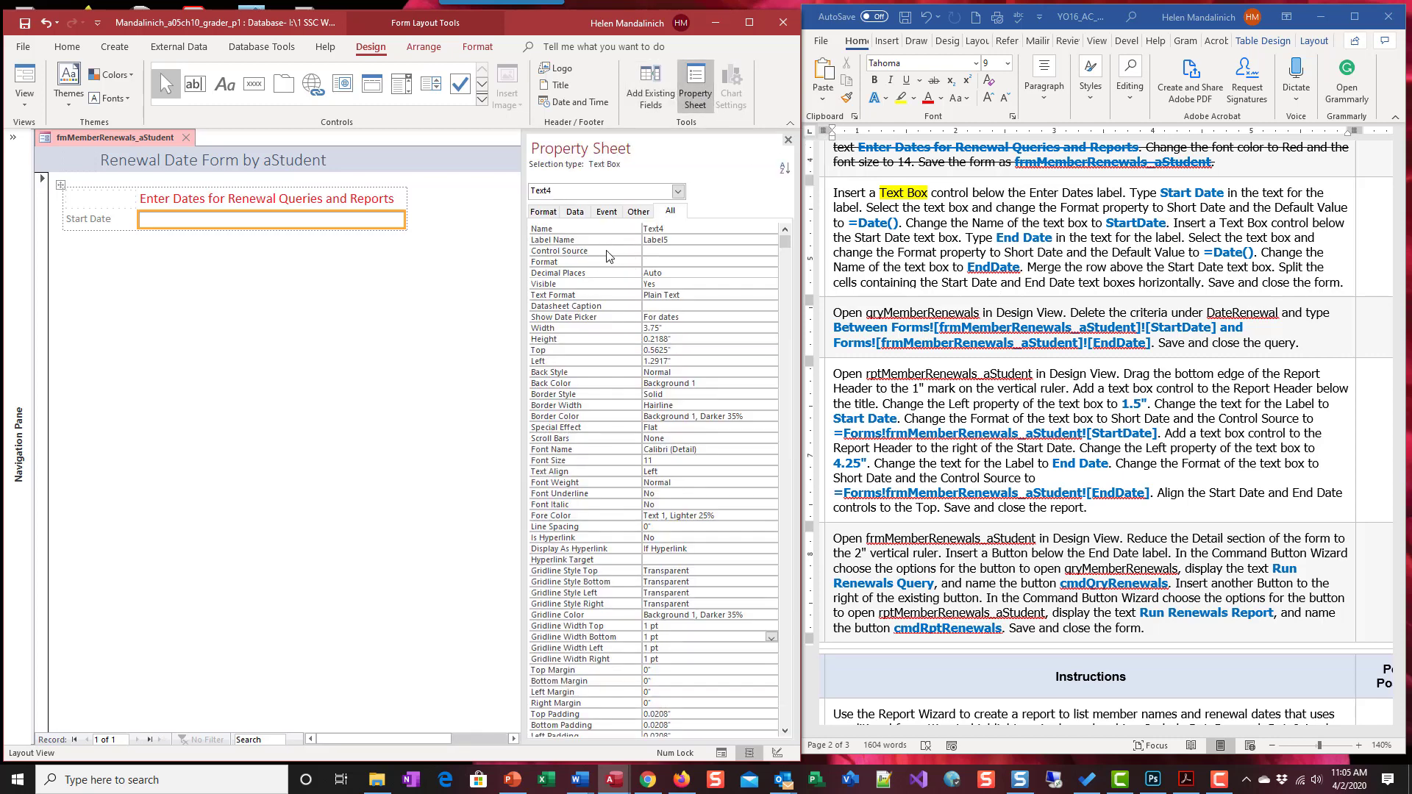
click(557, 212)
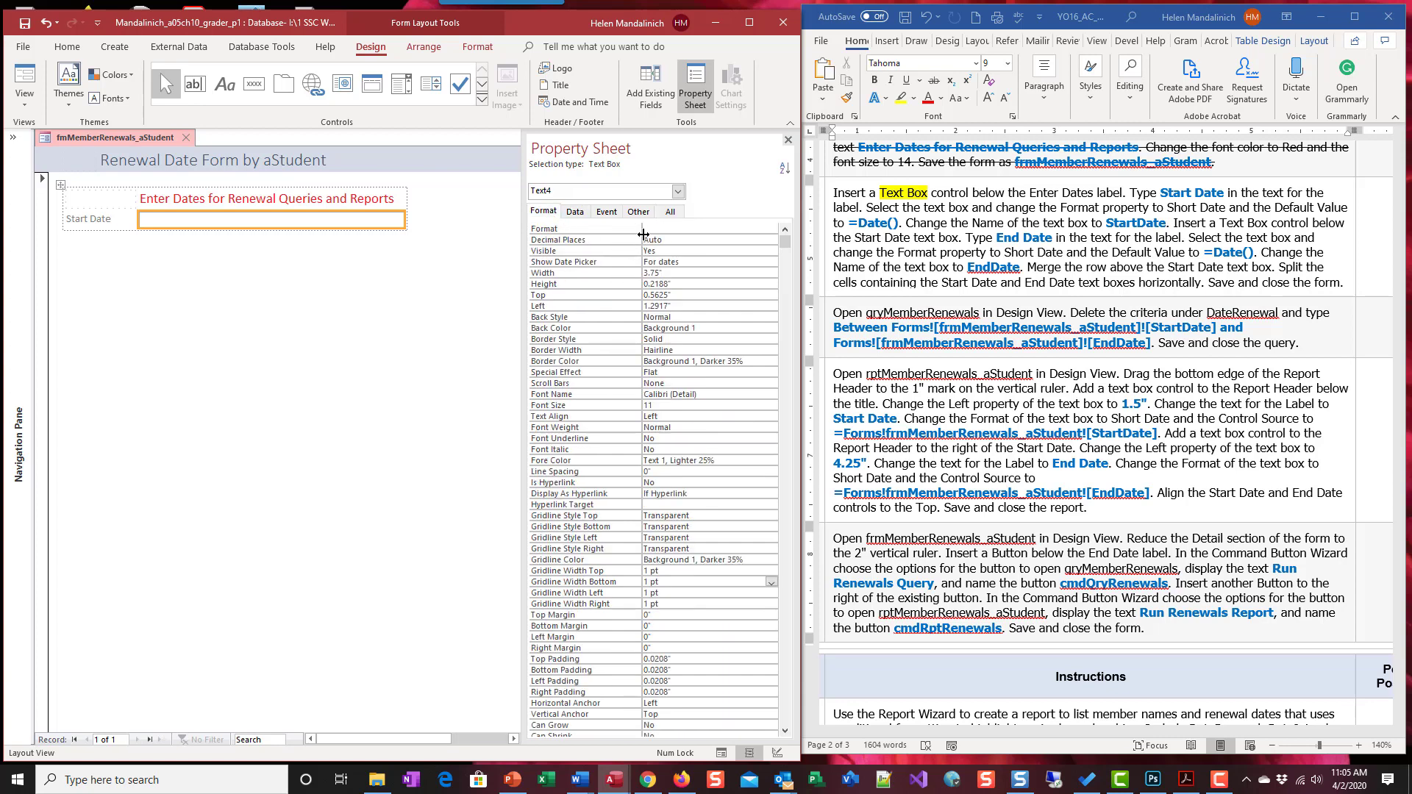
click(727, 228)
click(771, 230)
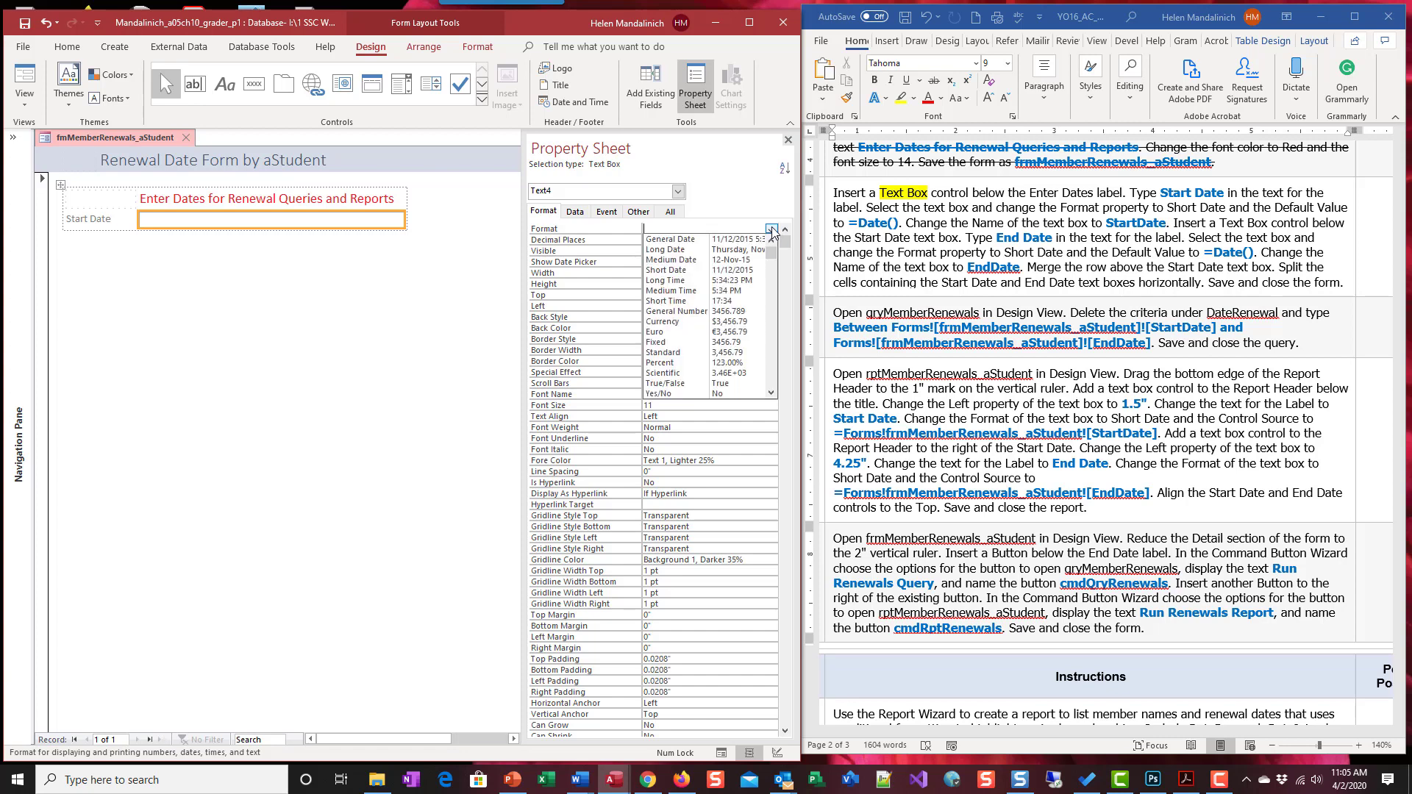
click(695, 270)
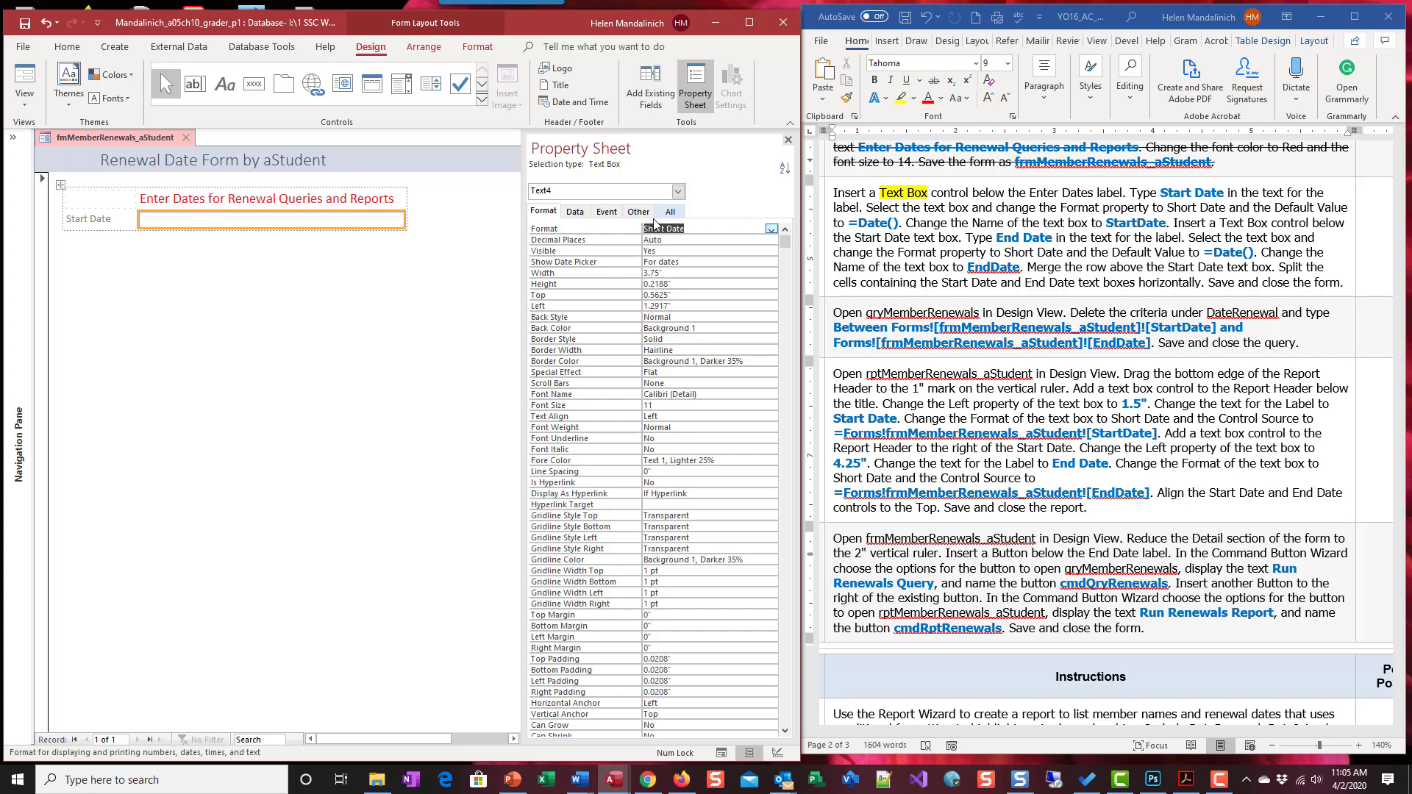
- Set the Default Value of the Start Date text box to =Date() using the Zoom editor
click(575, 215)
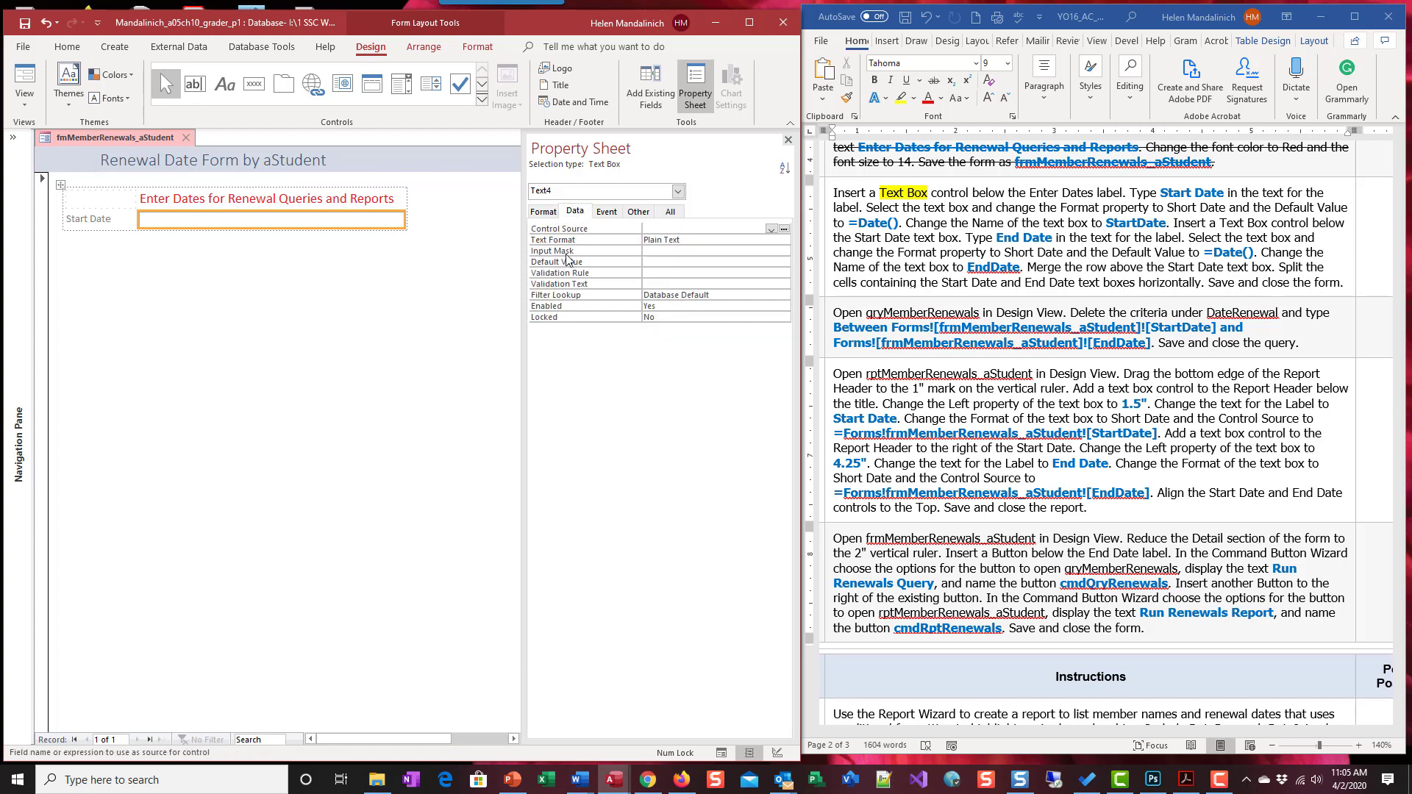
click(660, 261)
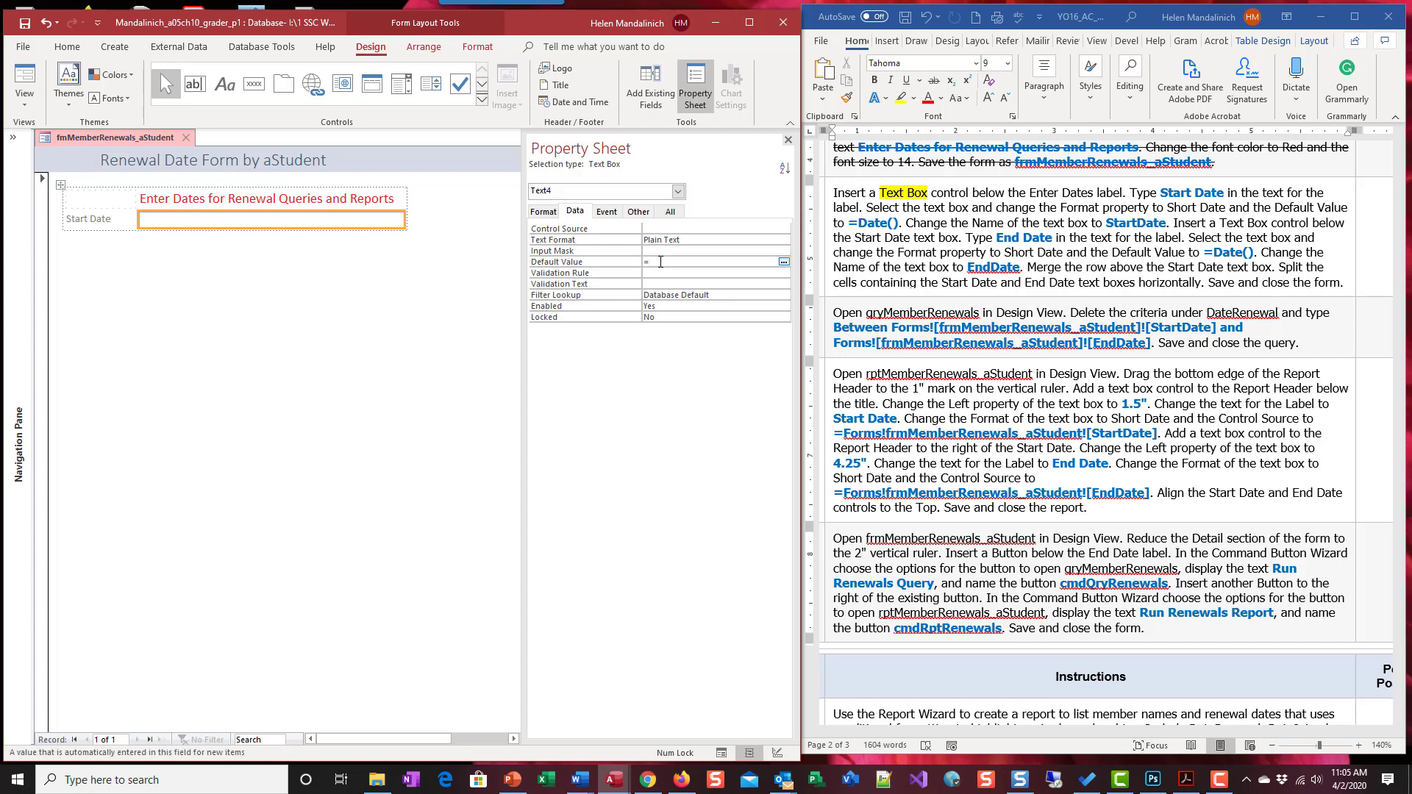
right_click(660, 259)
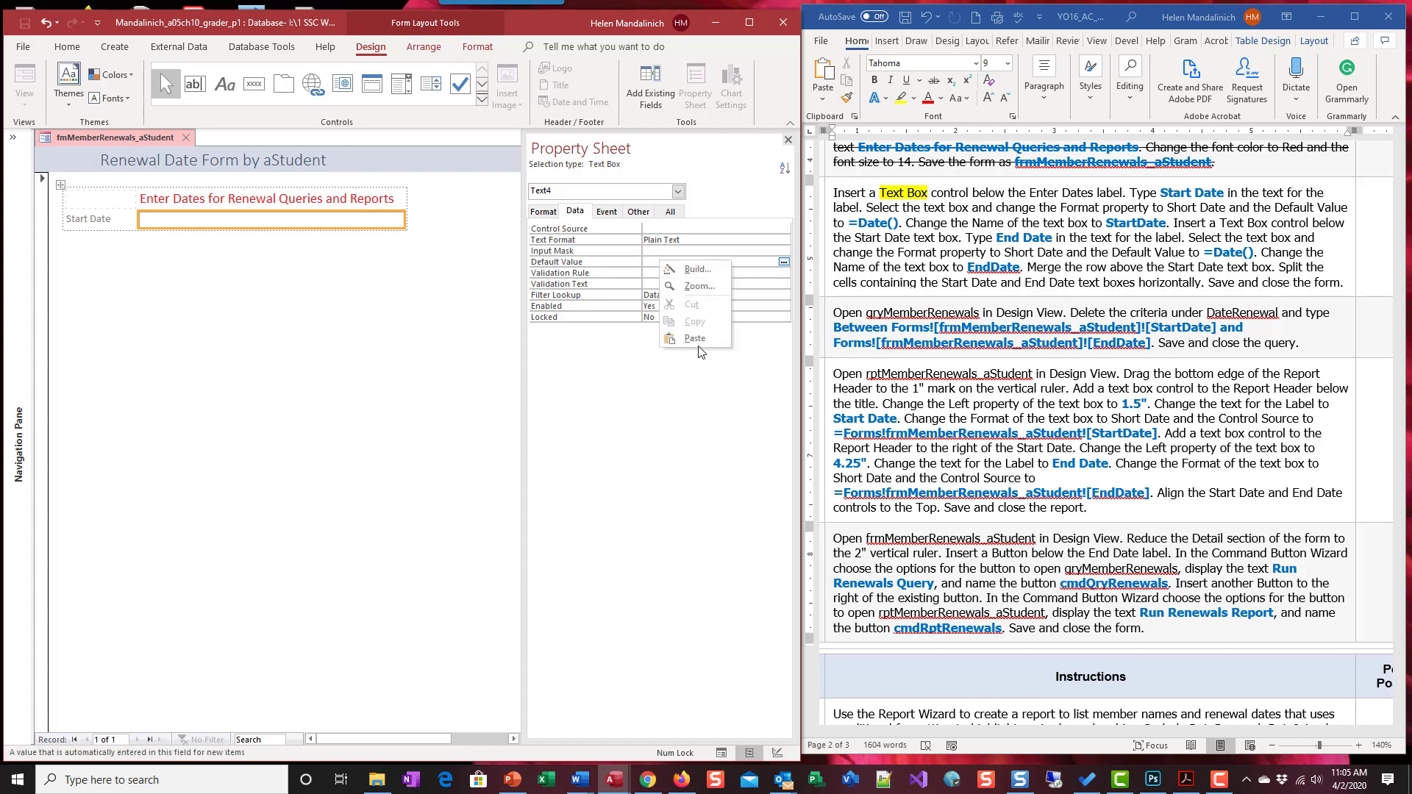
click(695, 287)
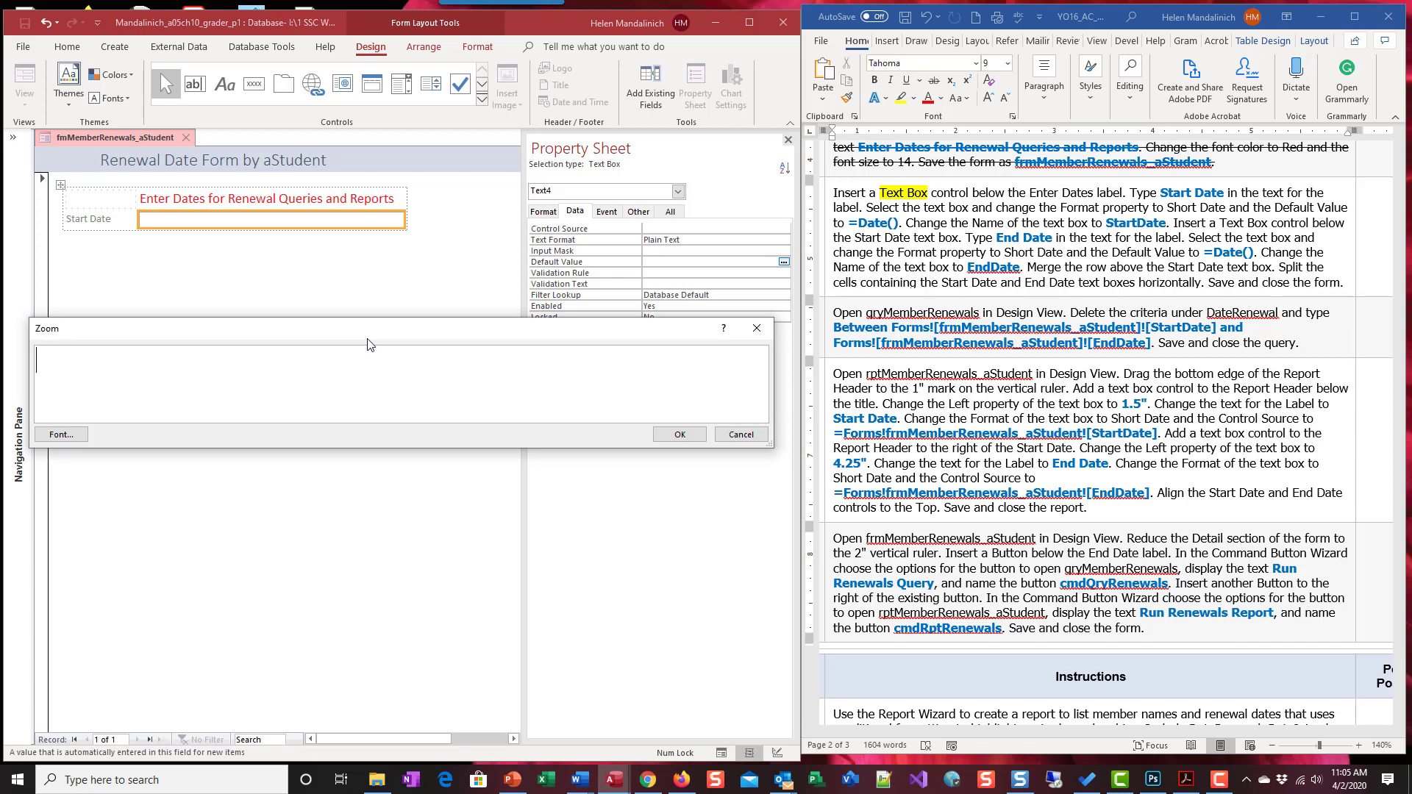
text(=Dae)
key(BackSpace)
text(te()
click(662, 437)
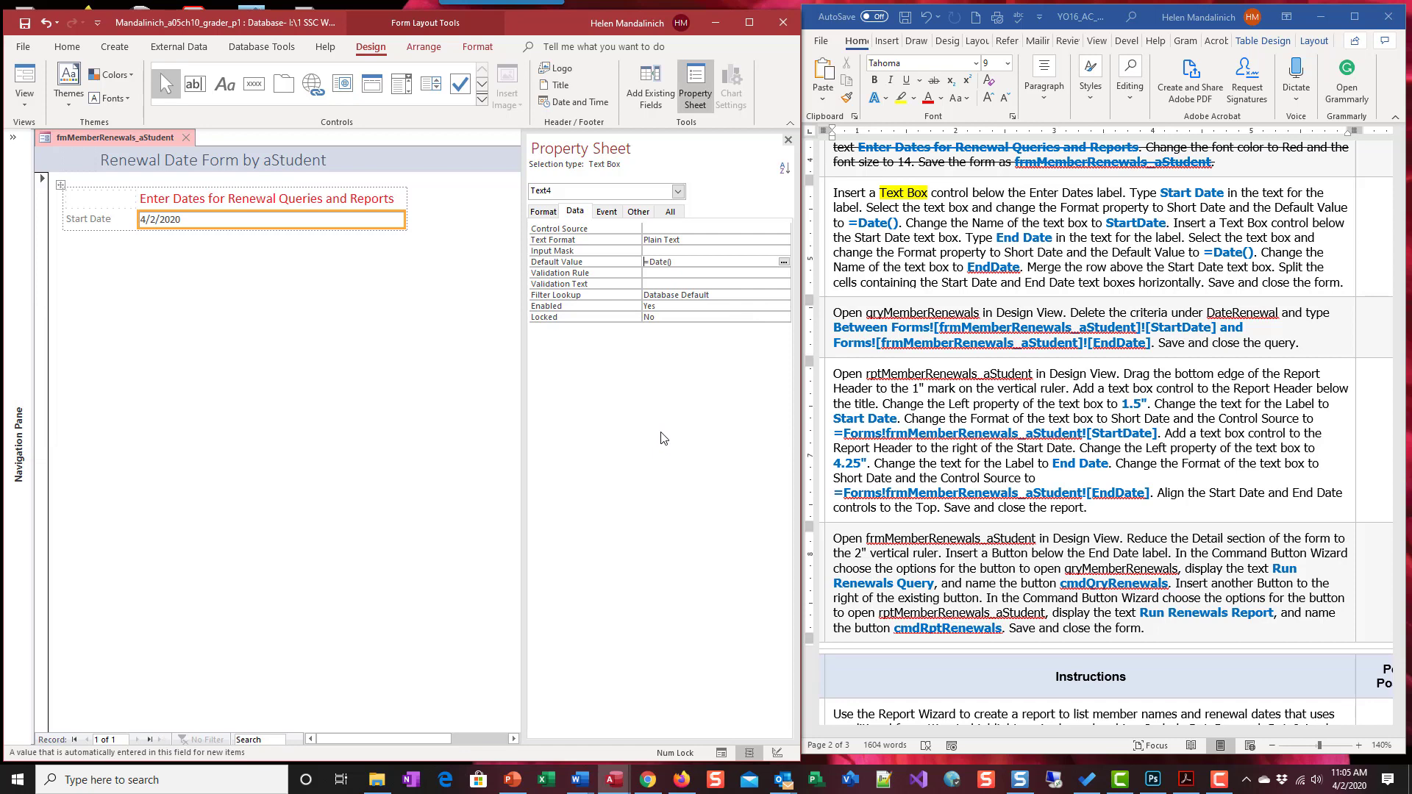
- Change the Name property of the text box beside the Start Date label to StartDate
click(672, 212)
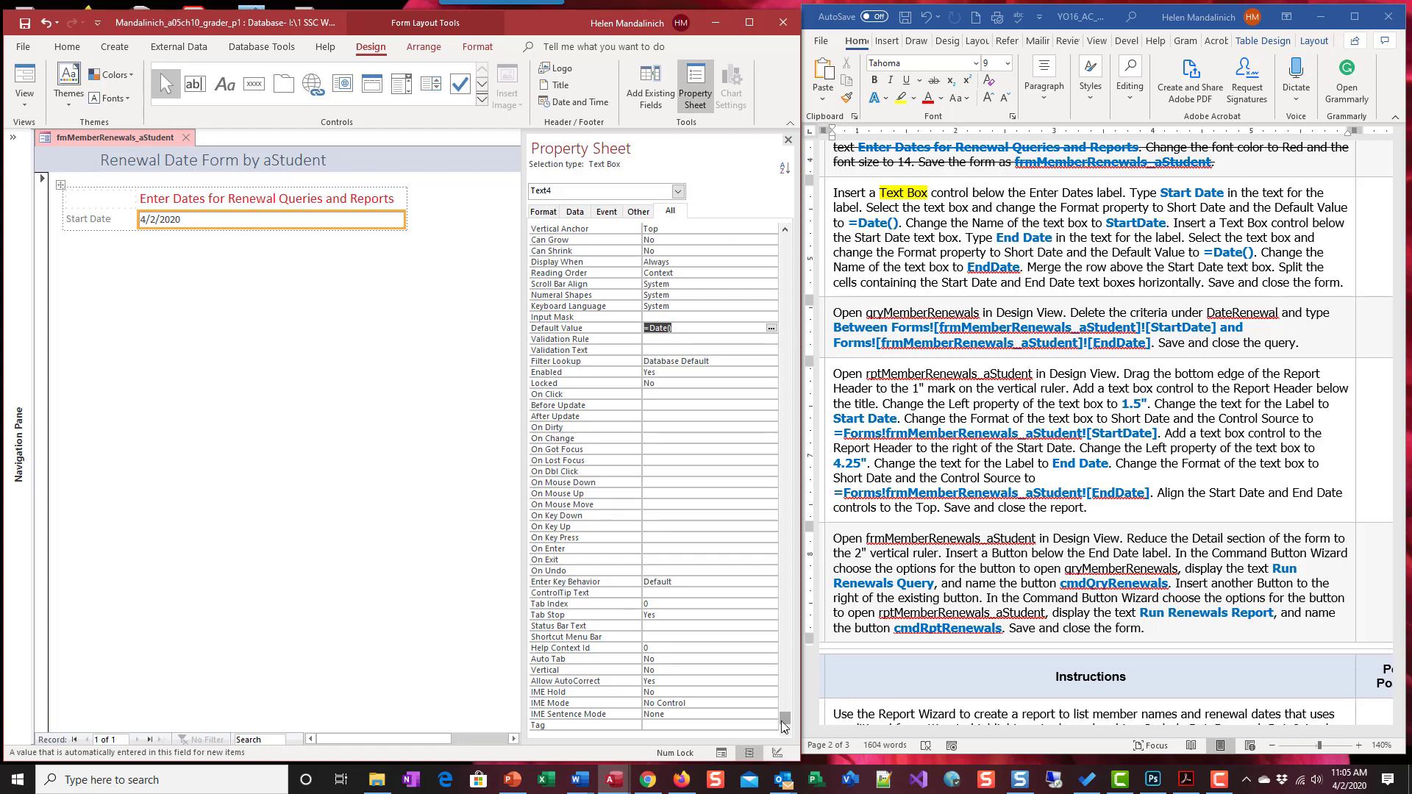
drag(785, 718, 784, 238)
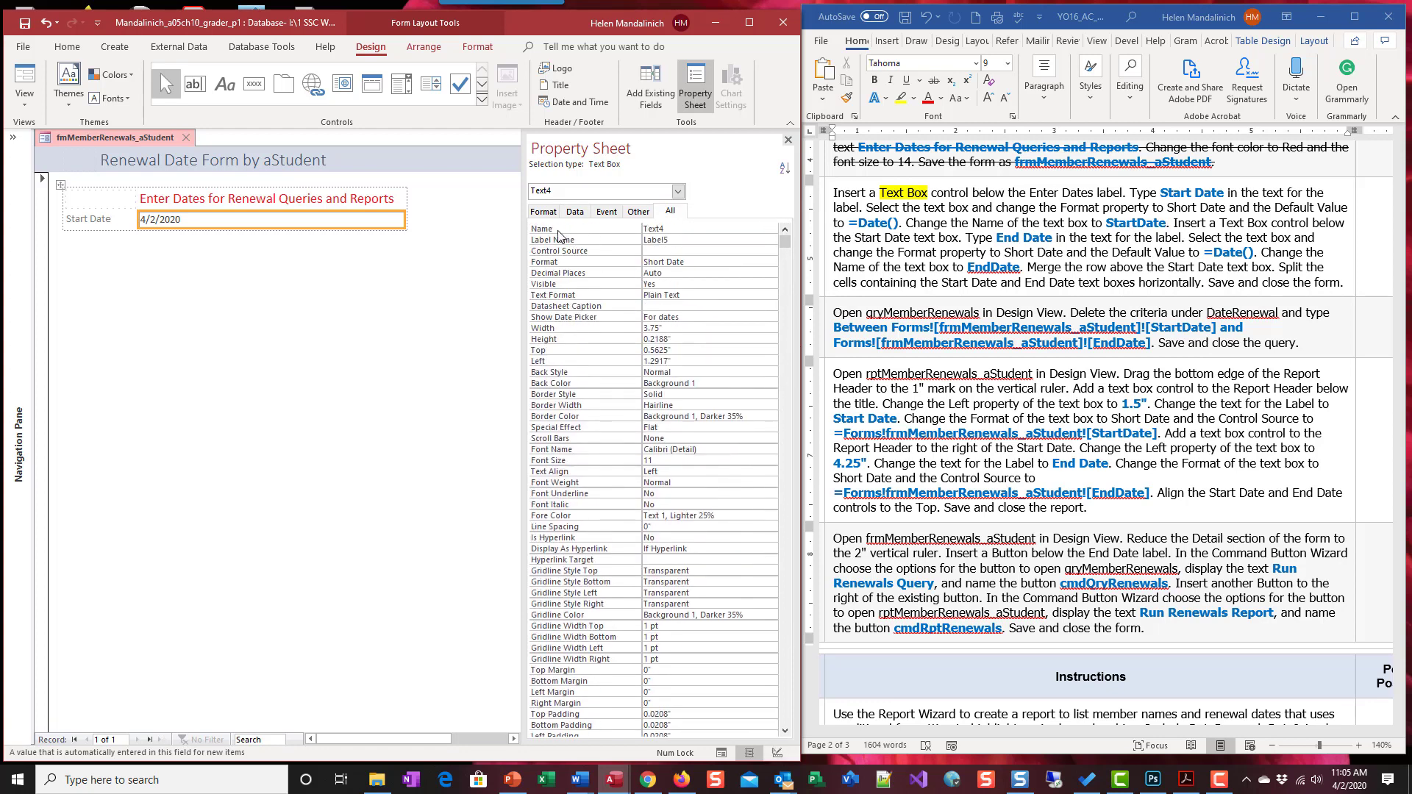
double_click(660, 228)
text(StartDate)
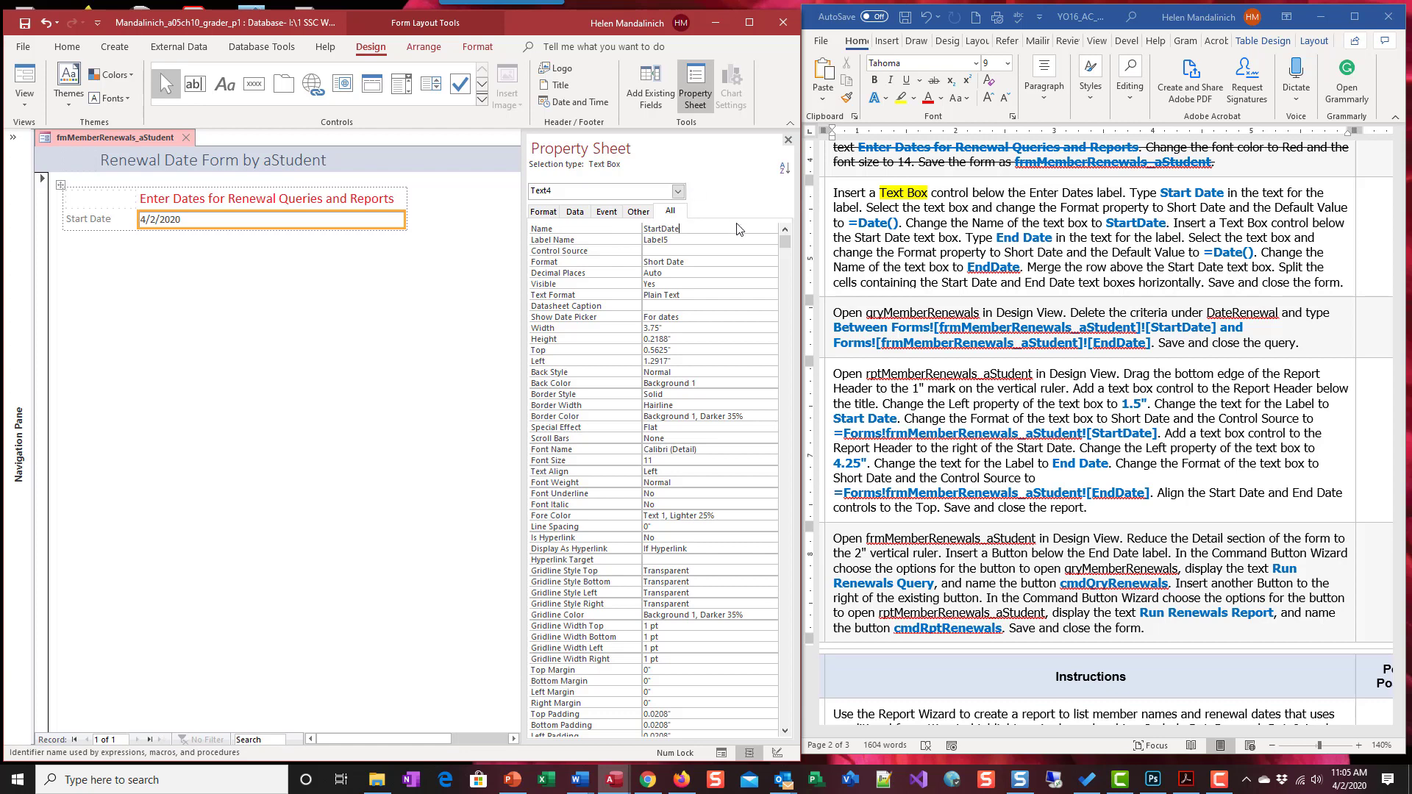
click(721, 253)
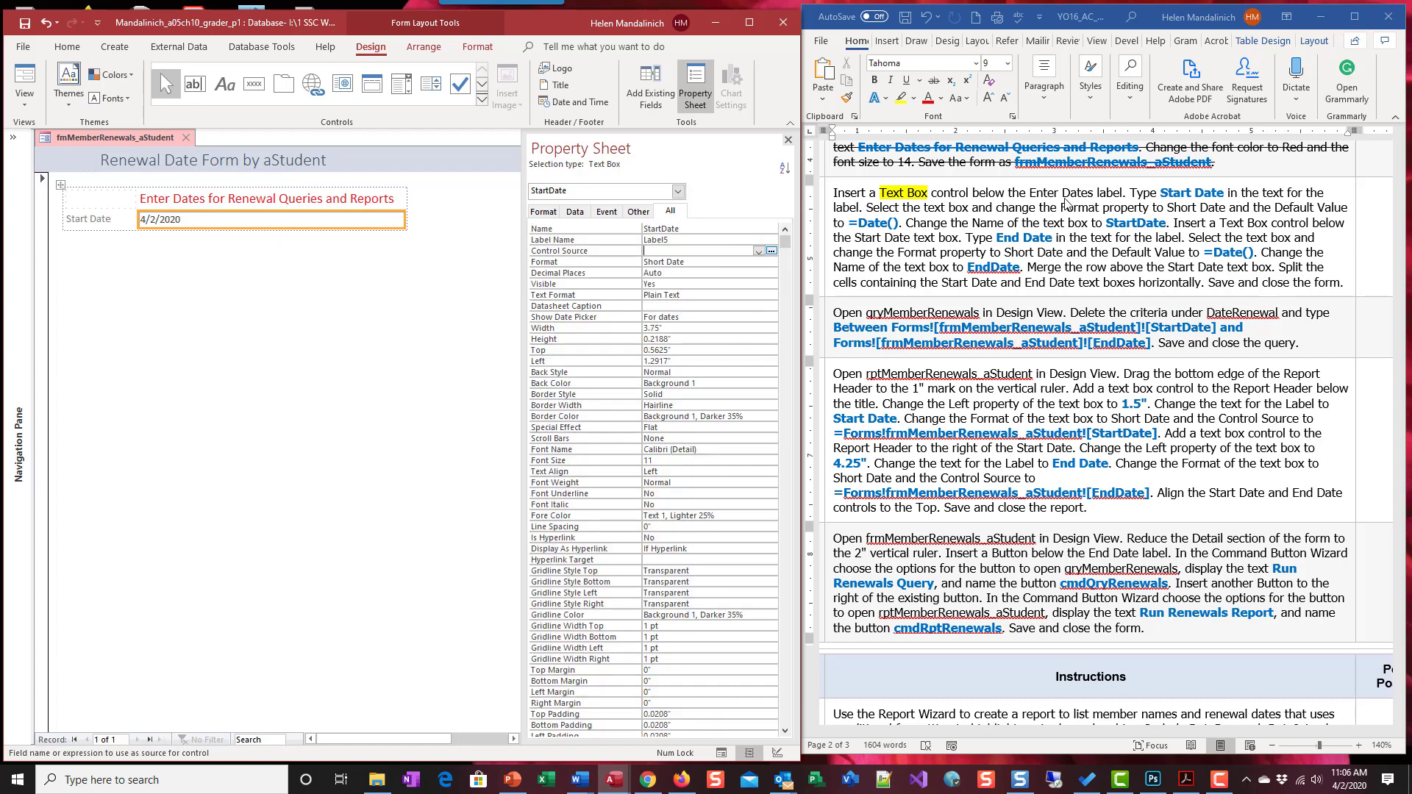
- In the Word instructions, strike through the completed sentences from inserting the first text box through naming it StartDate
click(1170, 221)
drag(1171, 223, 834, 193)
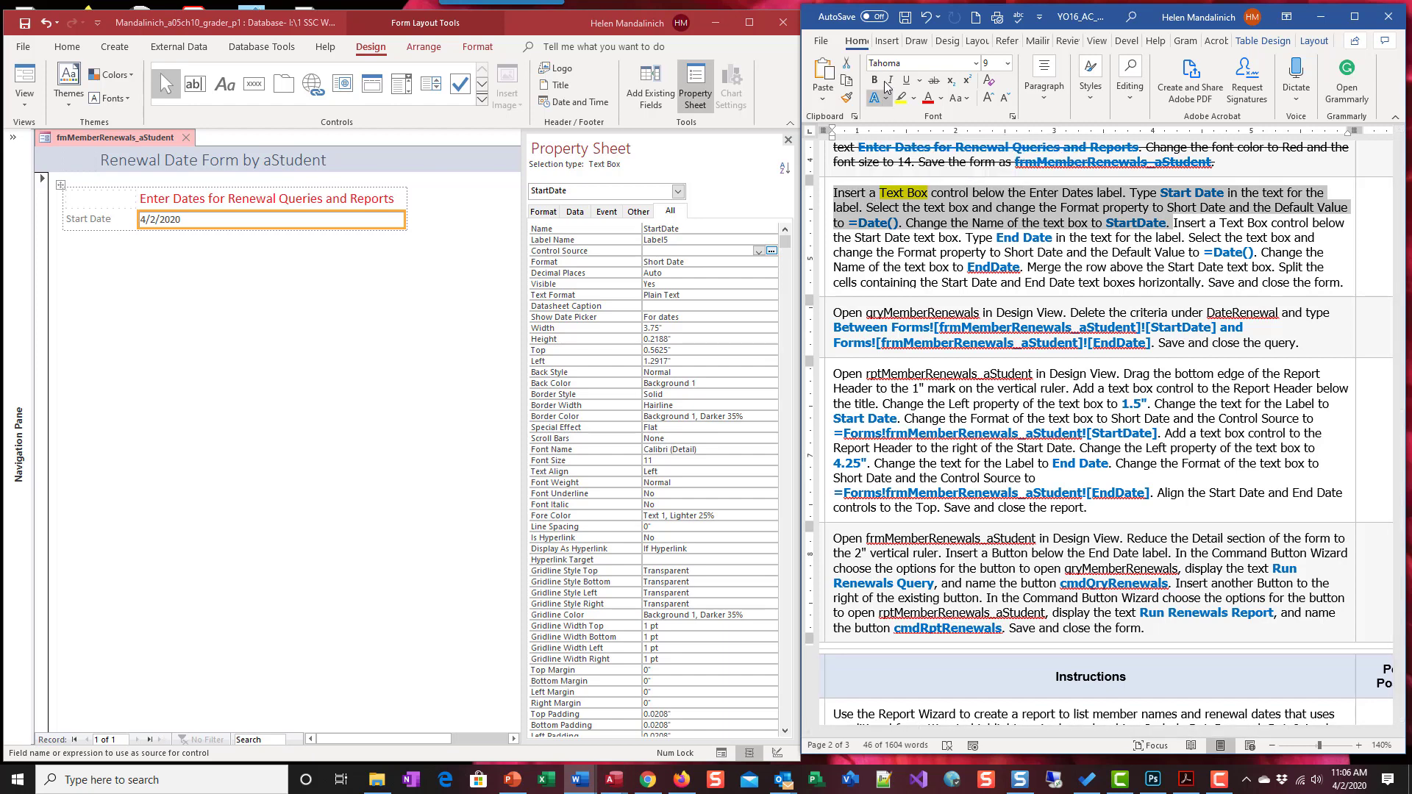
click(932, 79)
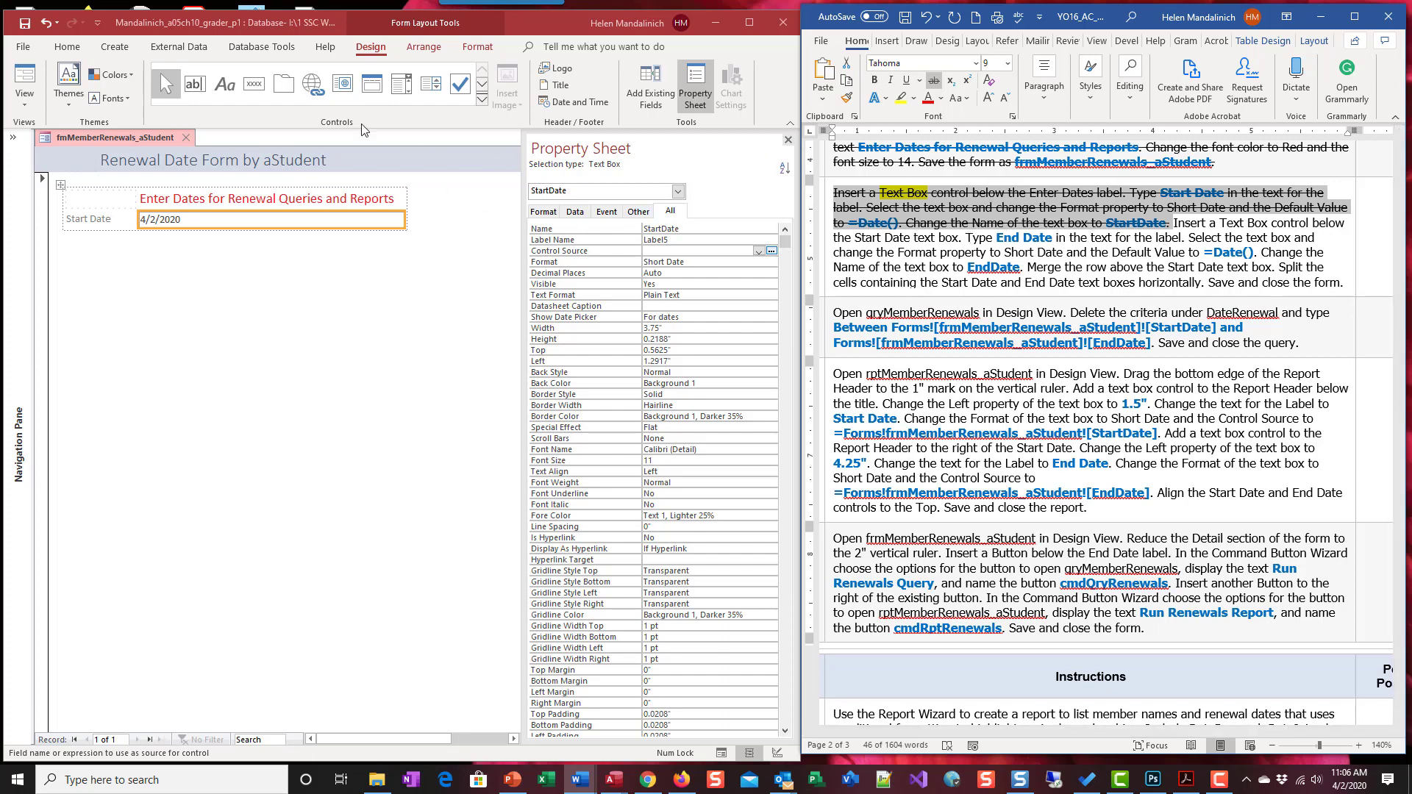
- In Access, insert a text box control below the Start Date text box and set its label text to "End Date"
click(200, 87)
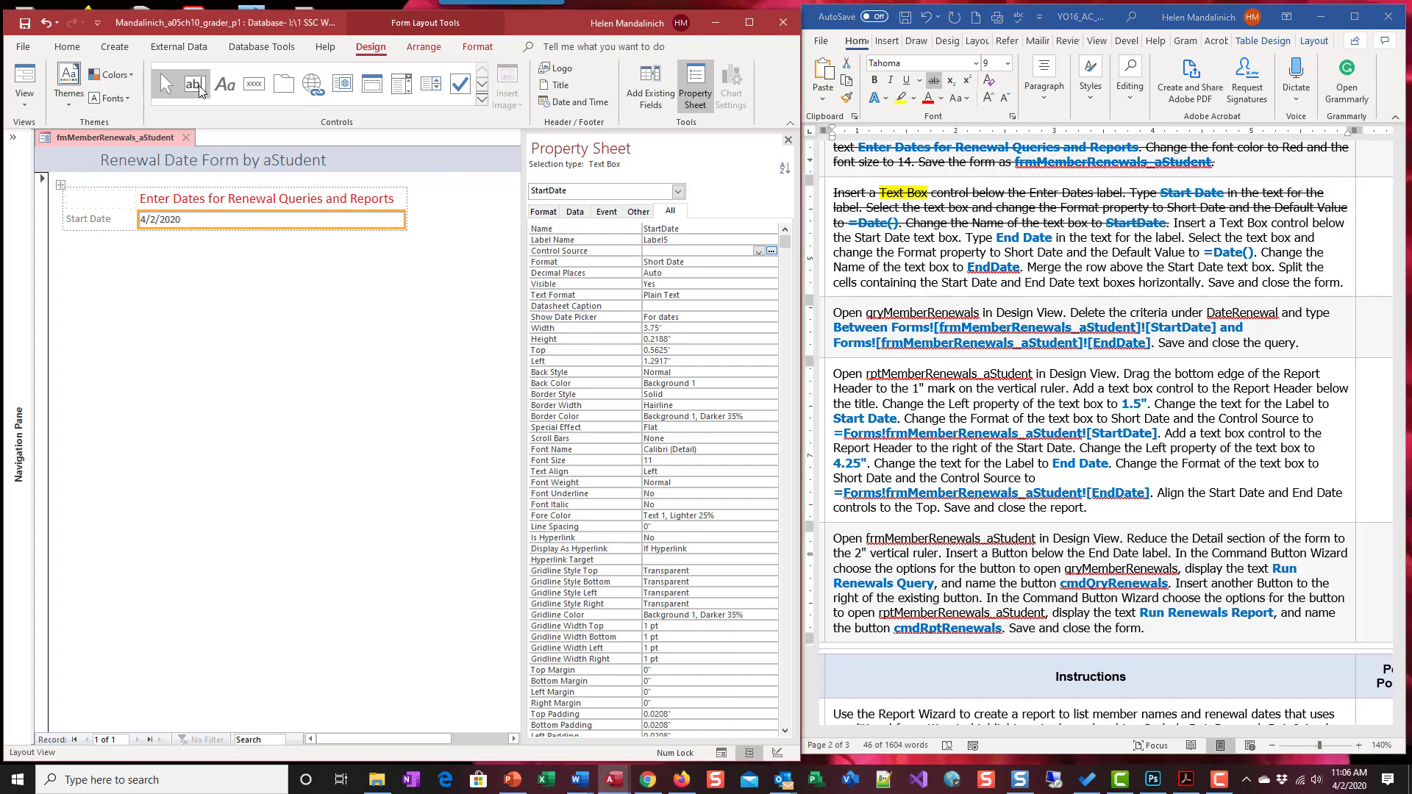
click(200, 86)
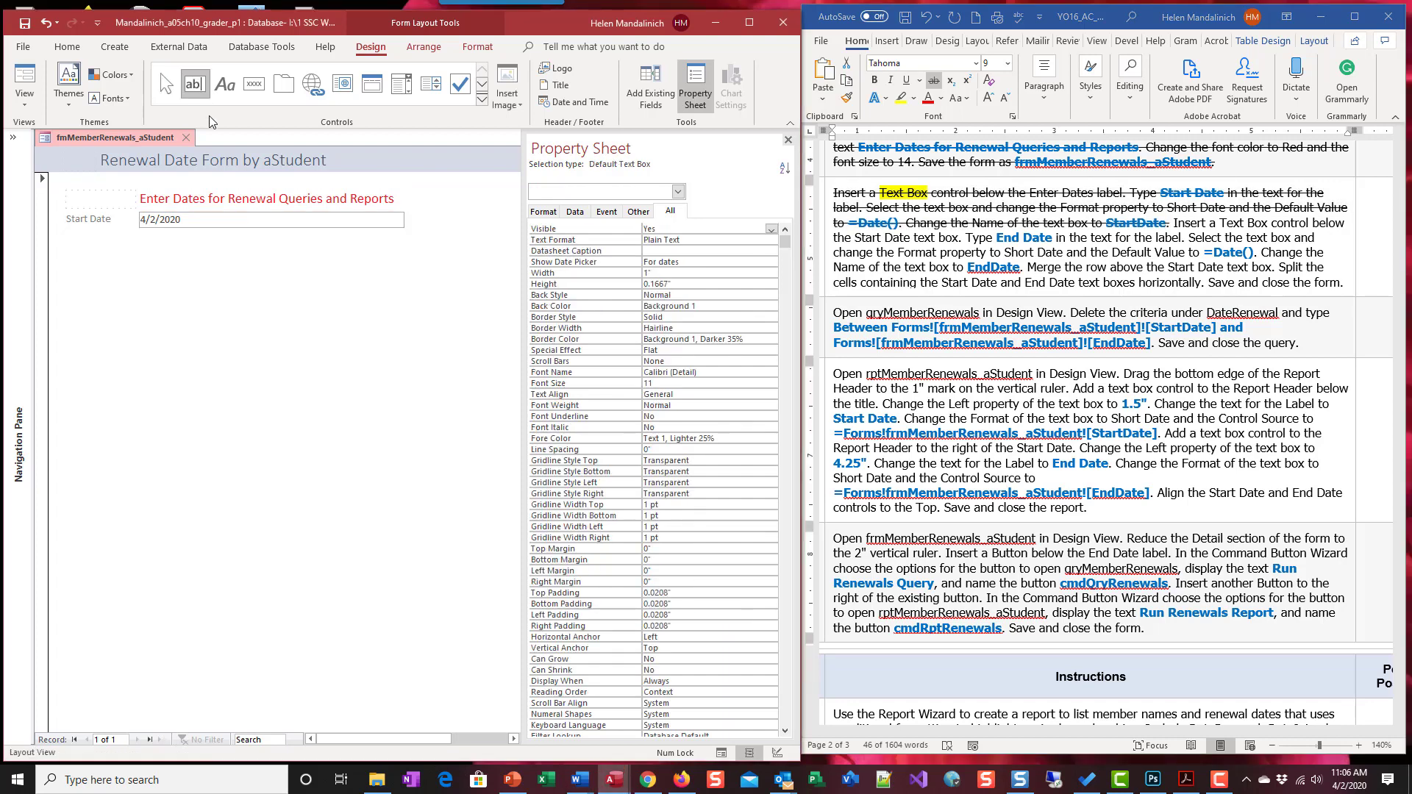
click(140, 232)
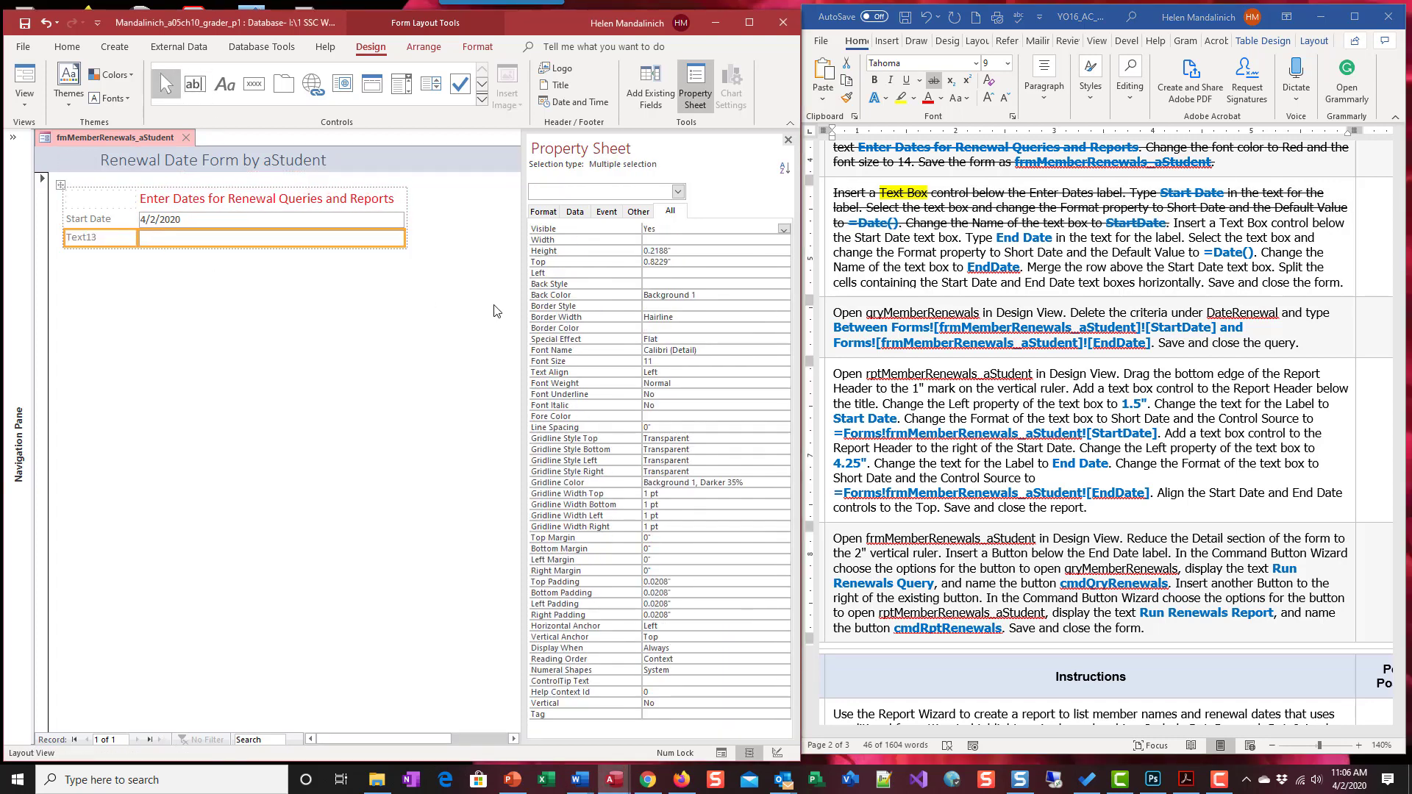
click(118, 237)
double_click(118, 237)
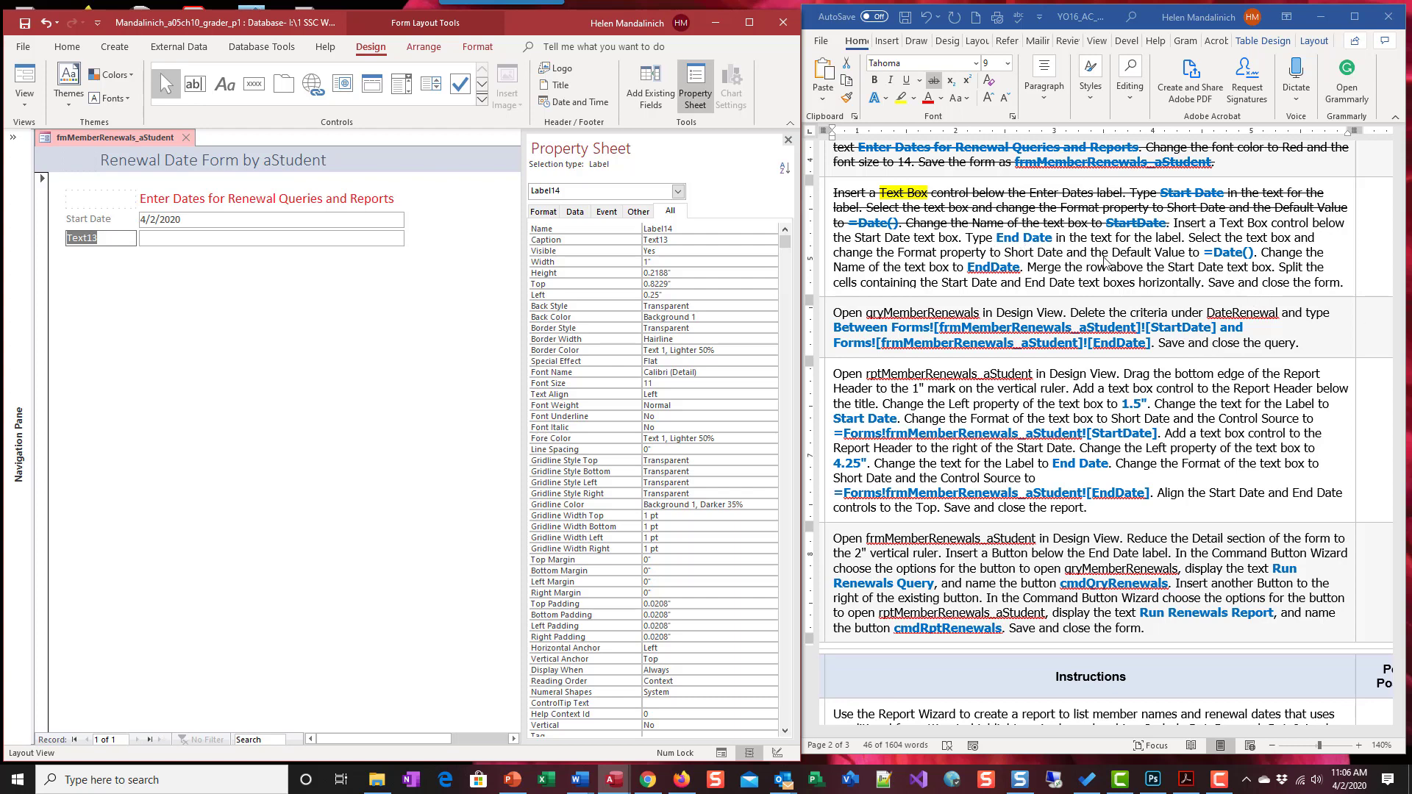
text(End Date)
- In the Word instructions, strike through the sentence about inserting a text box below the Start Date text box, undoing the accidental subscript
shift+click(1173, 223)
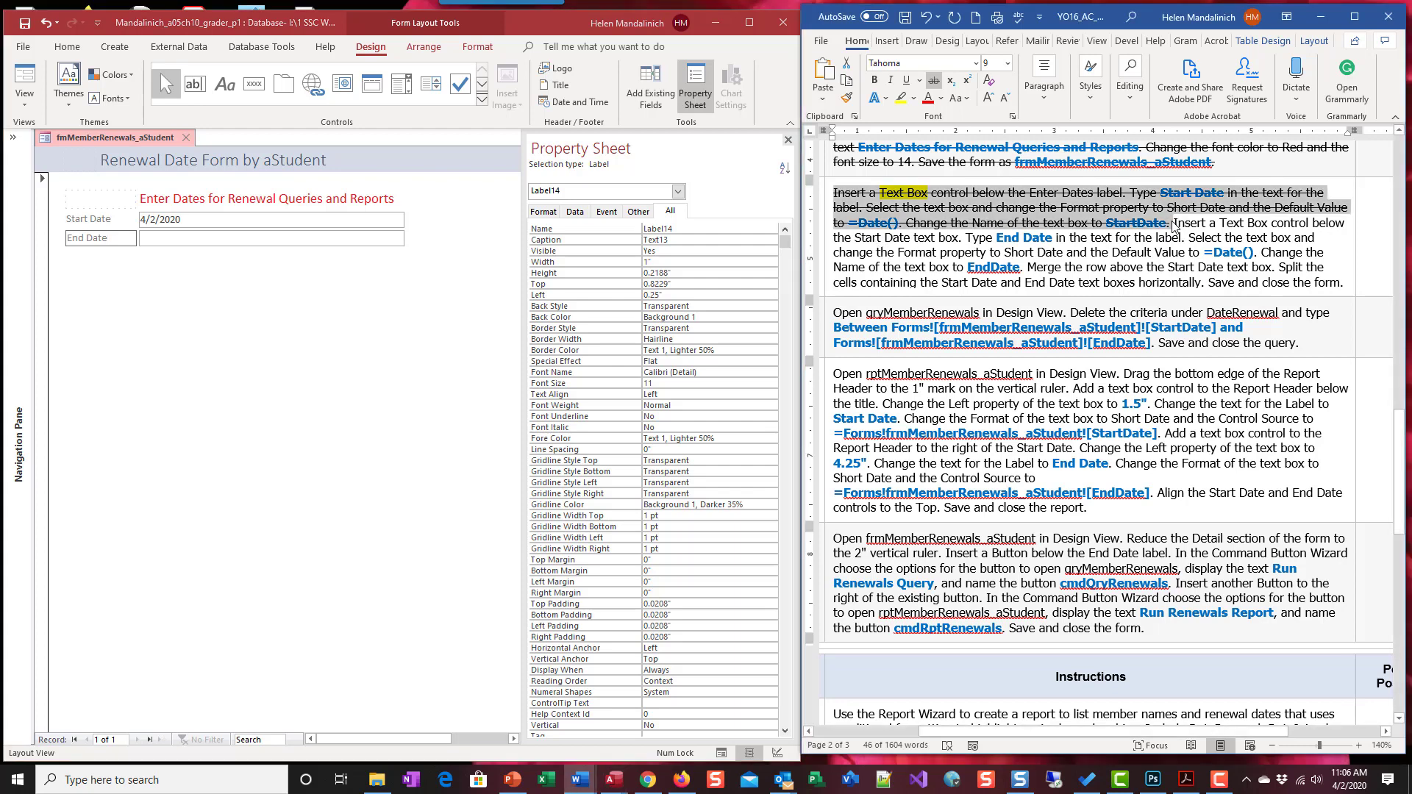
click(1177, 222)
drag(1177, 222, 964, 238)
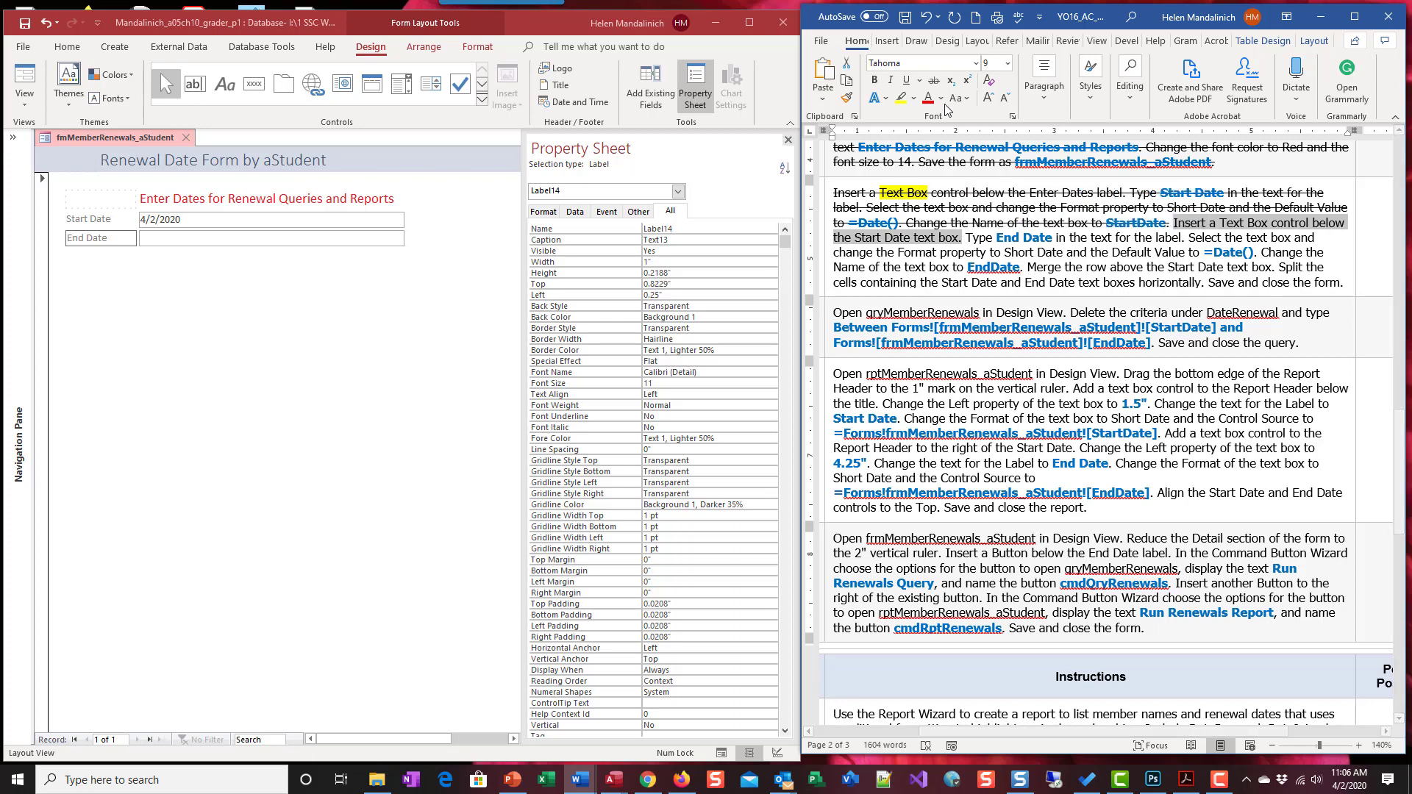
click(949, 79)
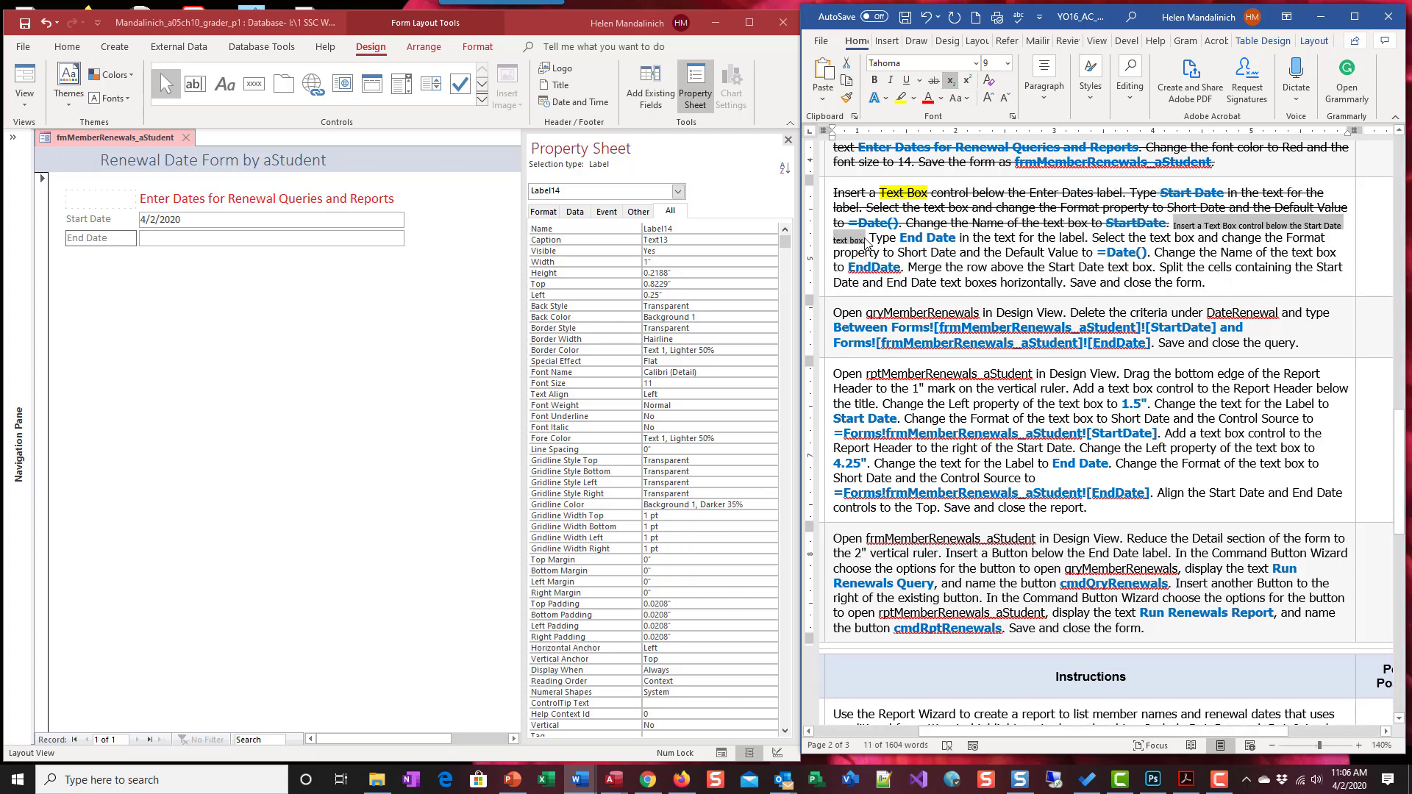
click(926, 18)
click(951, 81)
click(931, 18)
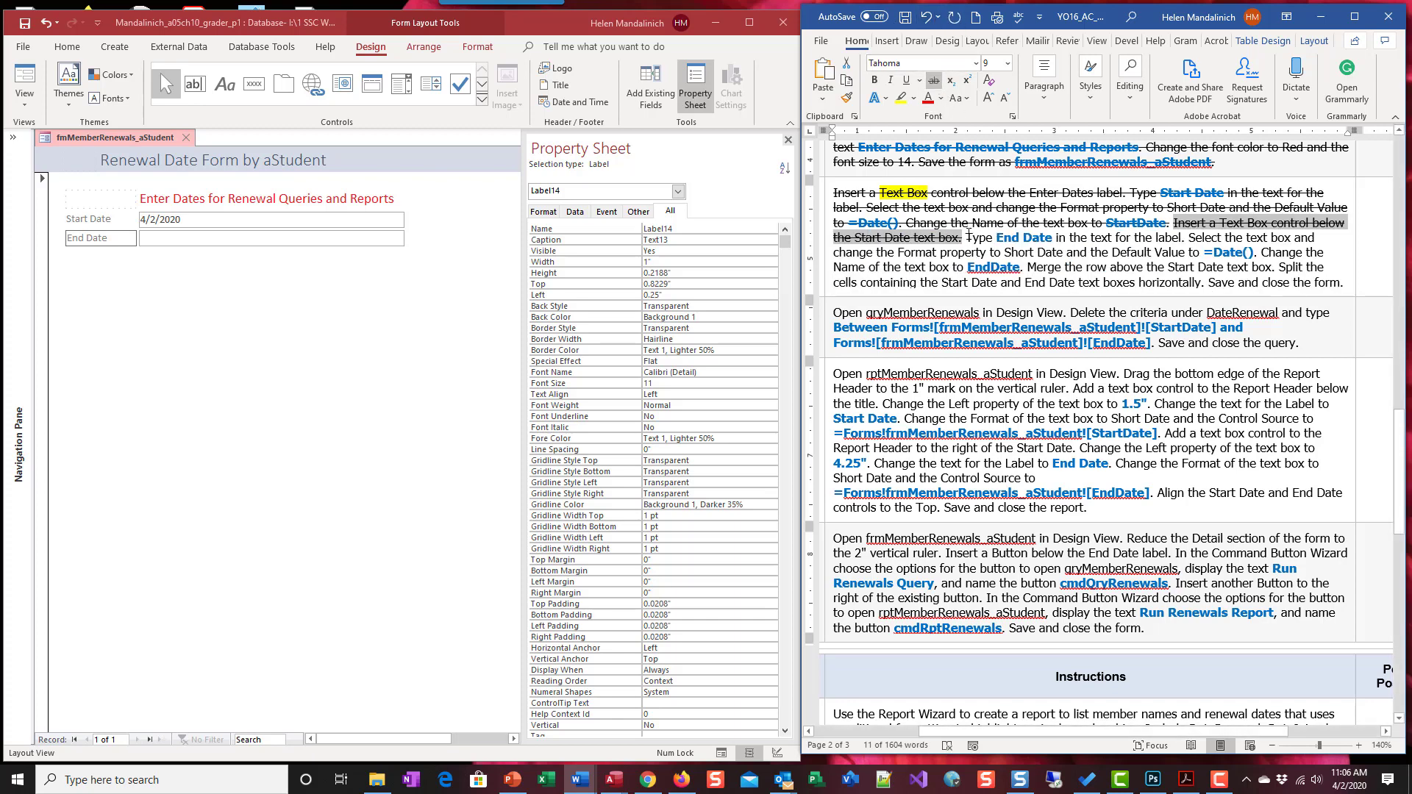
- In the Word instructions, strike through the sentence about typing End Date in the text for the label
drag(966, 238, 1171, 239)
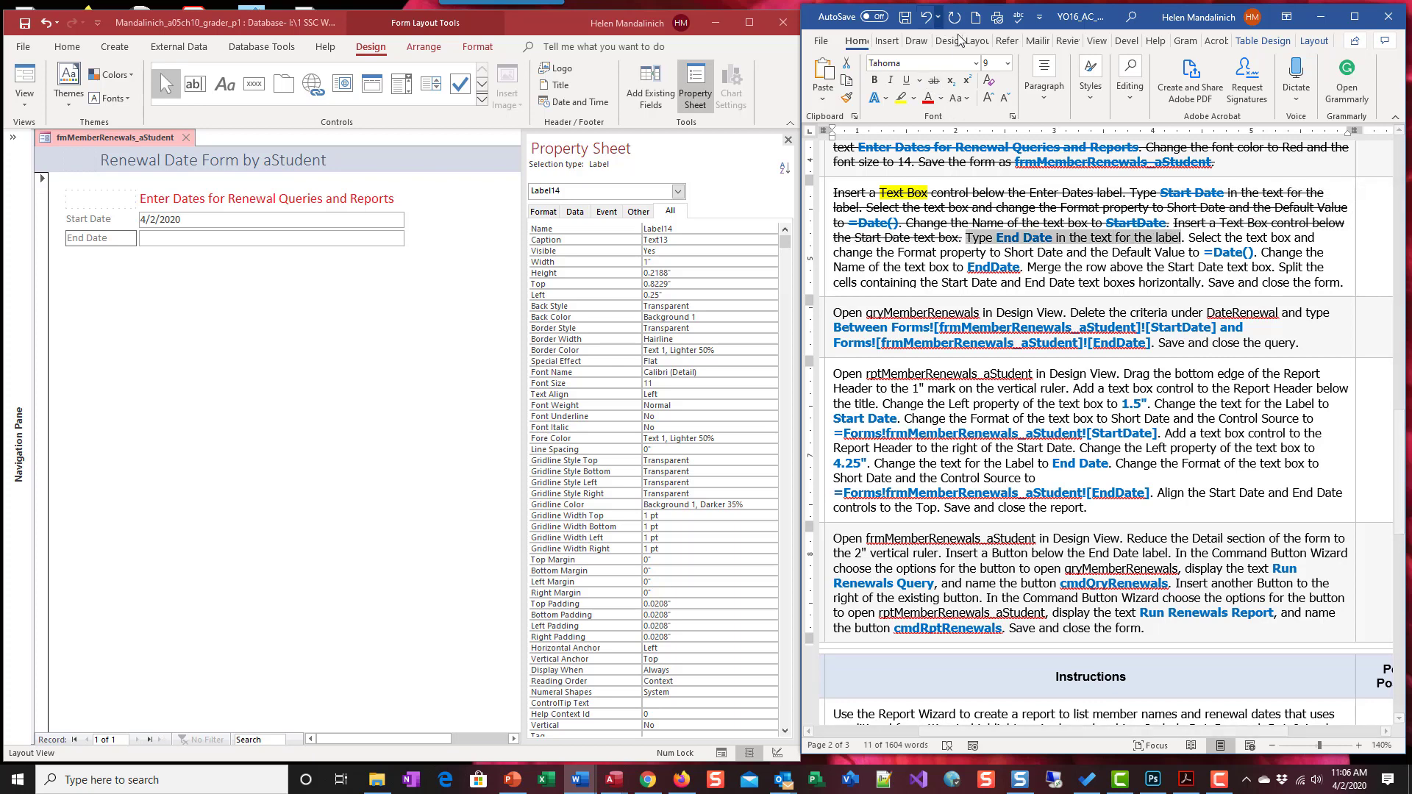
click(933, 80)
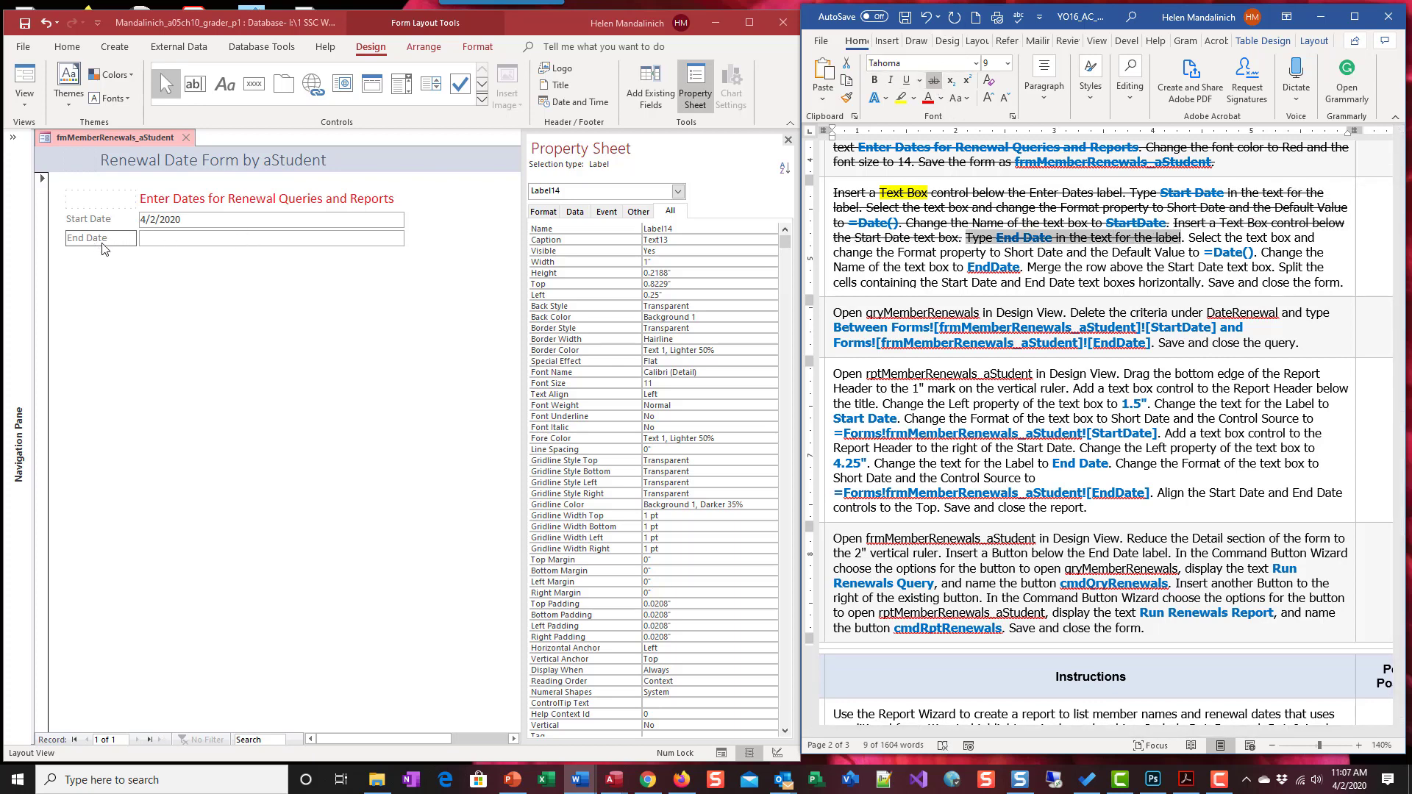
- In Access, set the End Date text box's Format property to Short Date and its Default Value to =Date()
click(287, 238)
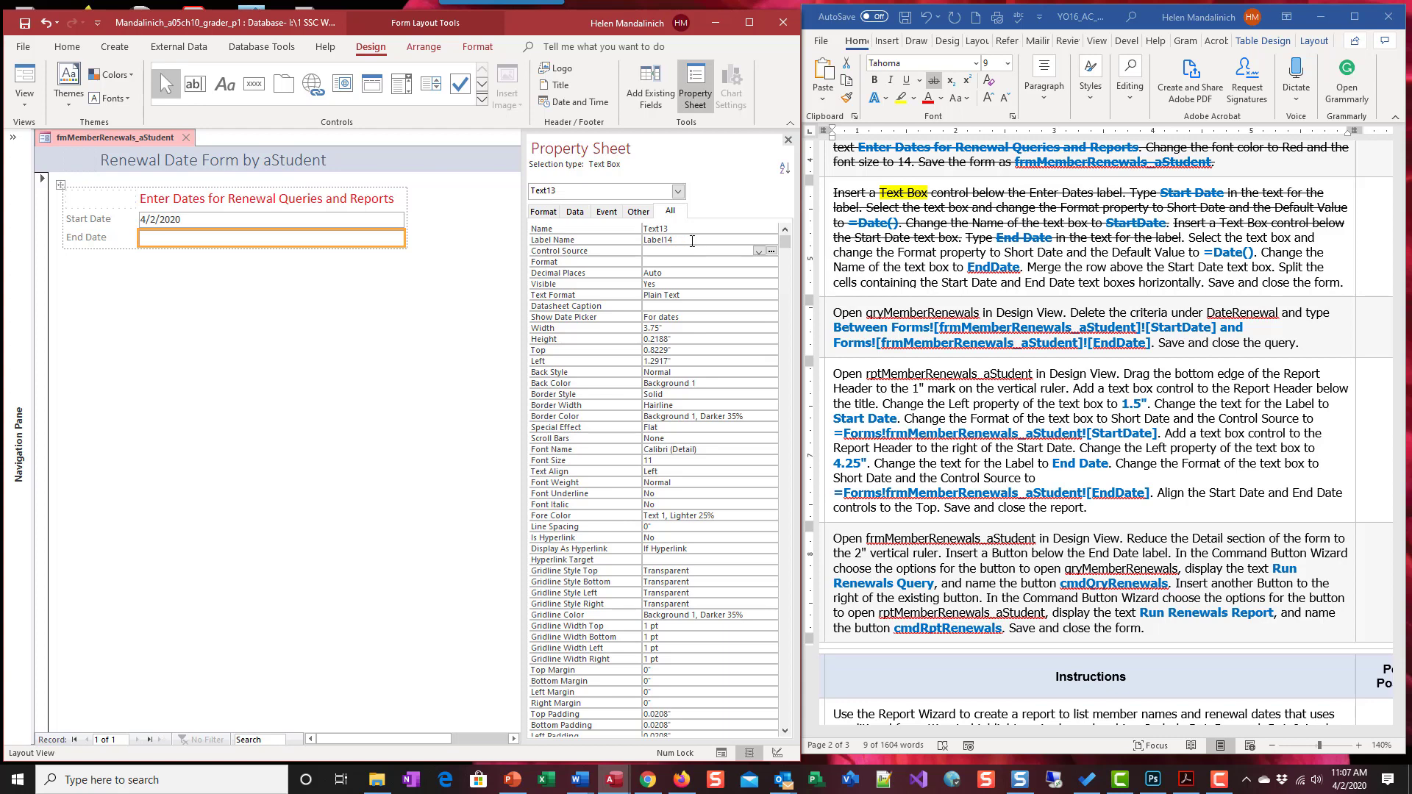
click(542, 211)
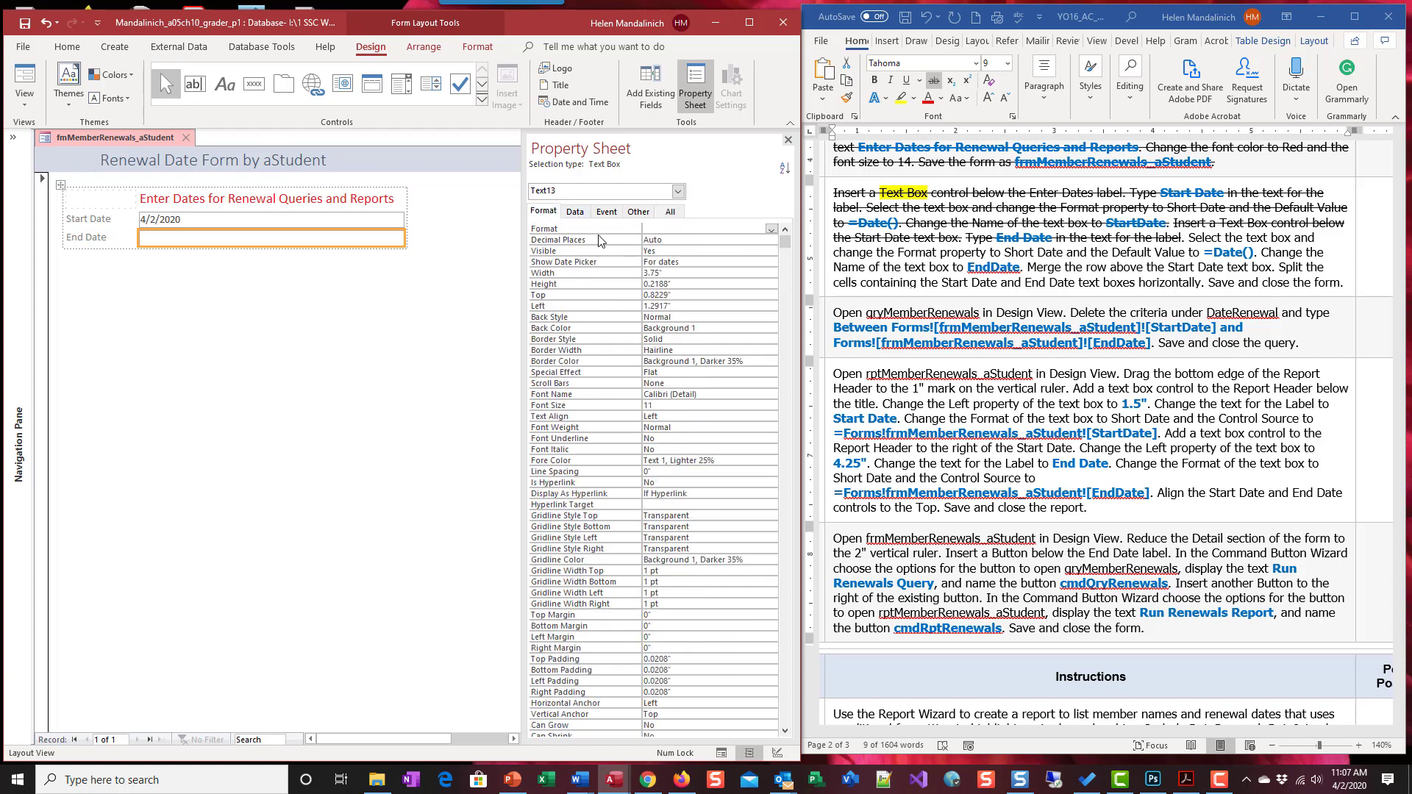
click(772, 229)
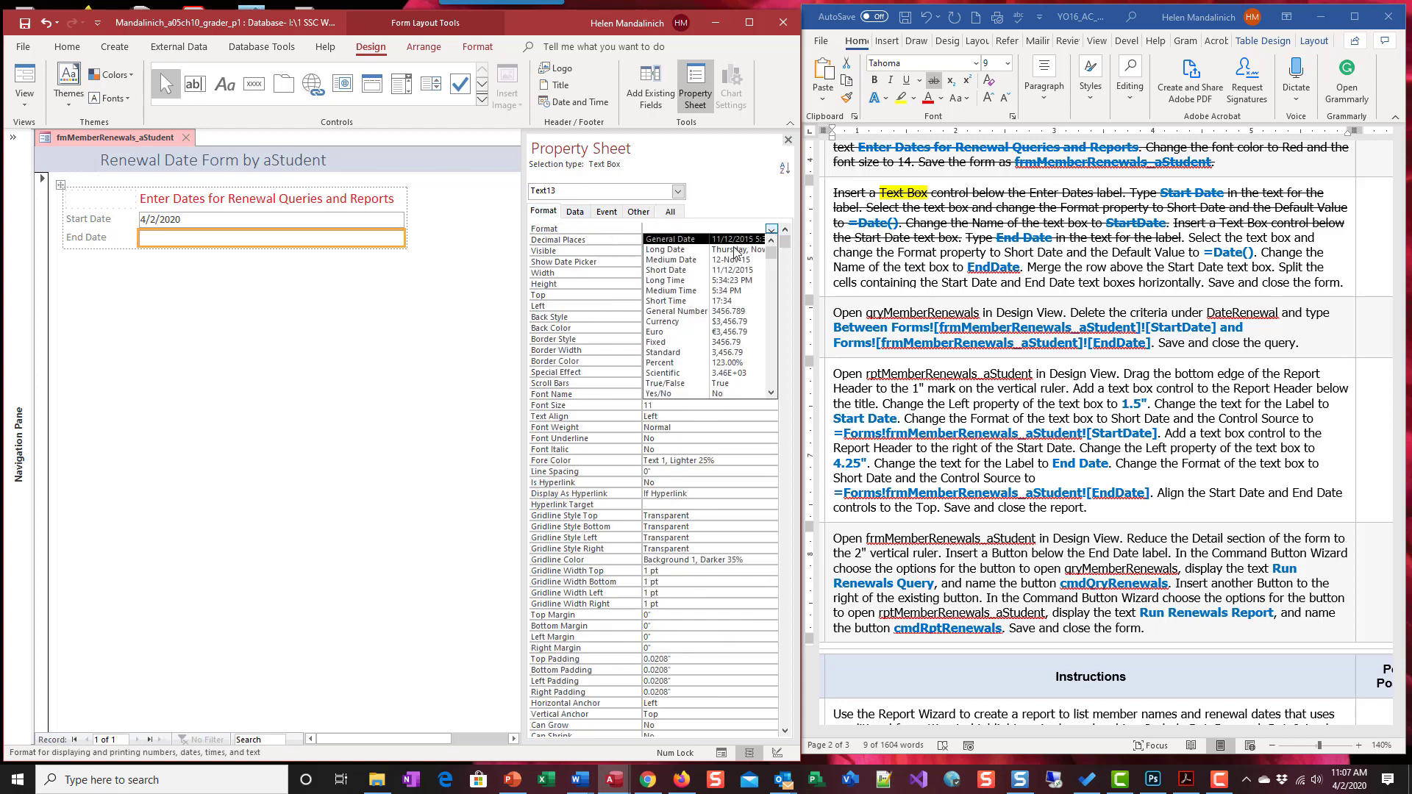
click(738, 270)
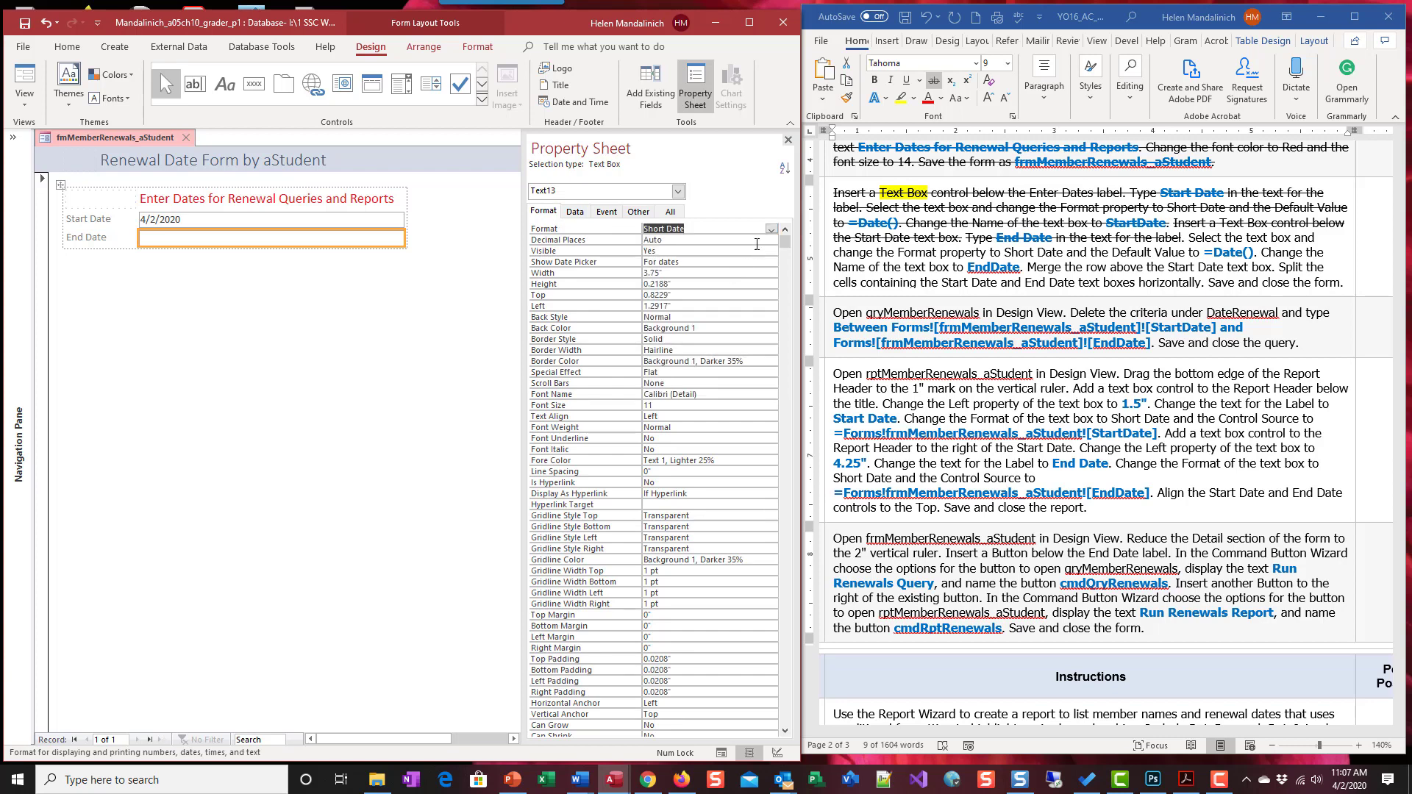
click(582, 213)
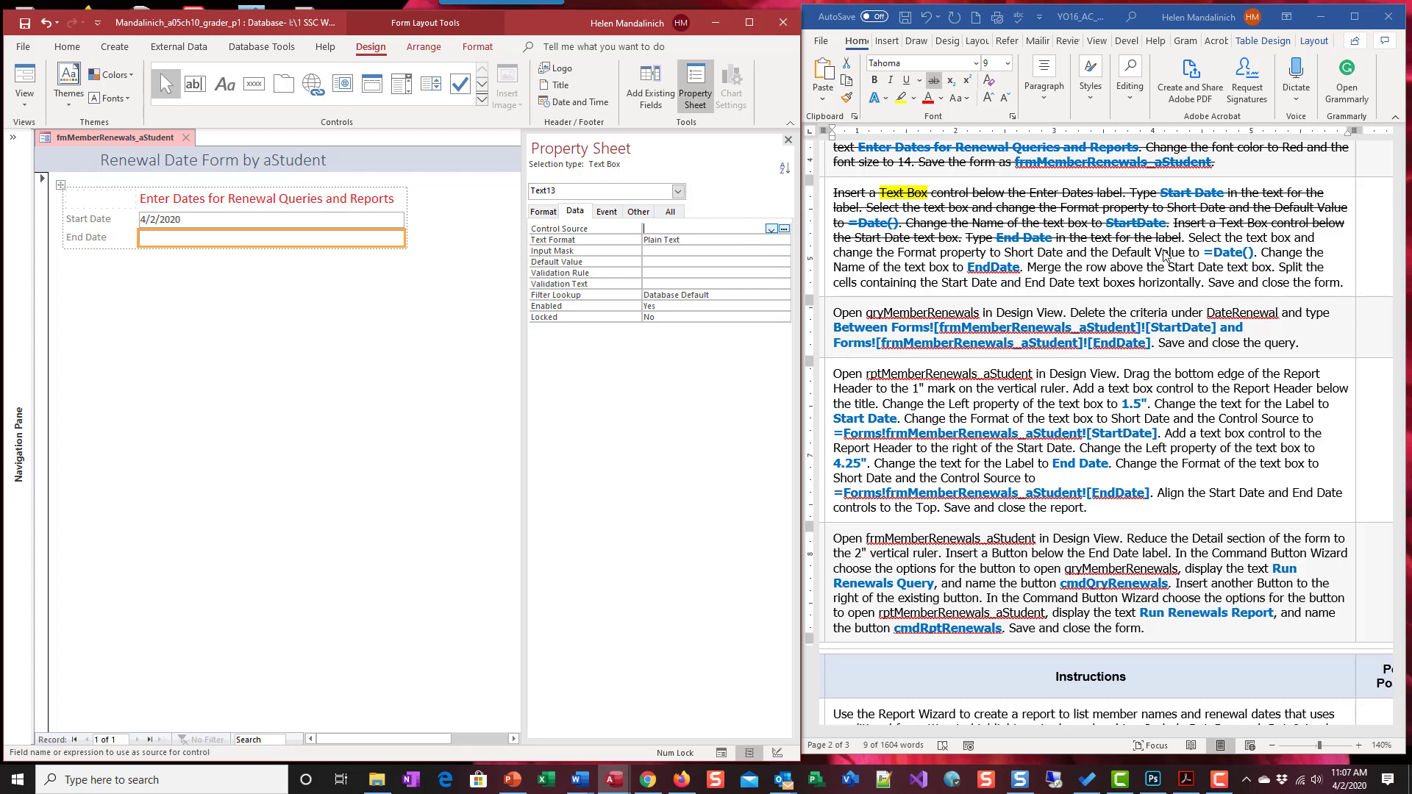
click(662, 262)
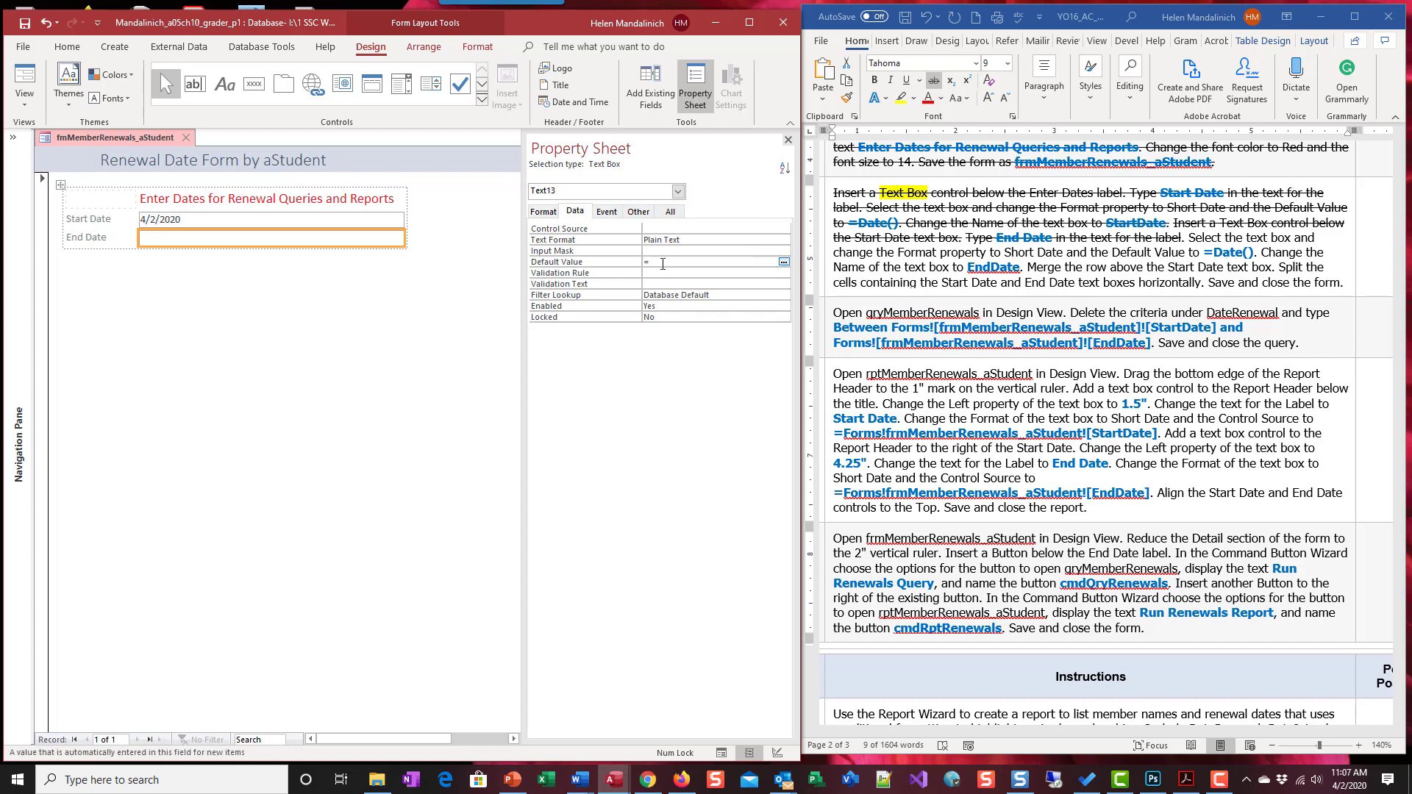
text(=Date())
- In the Word instructions, strike through the sentence about setting the second text box's Format to Short Date and Default Value to =Date()
click(1241, 257)
drag(1259, 253, 1188, 238)
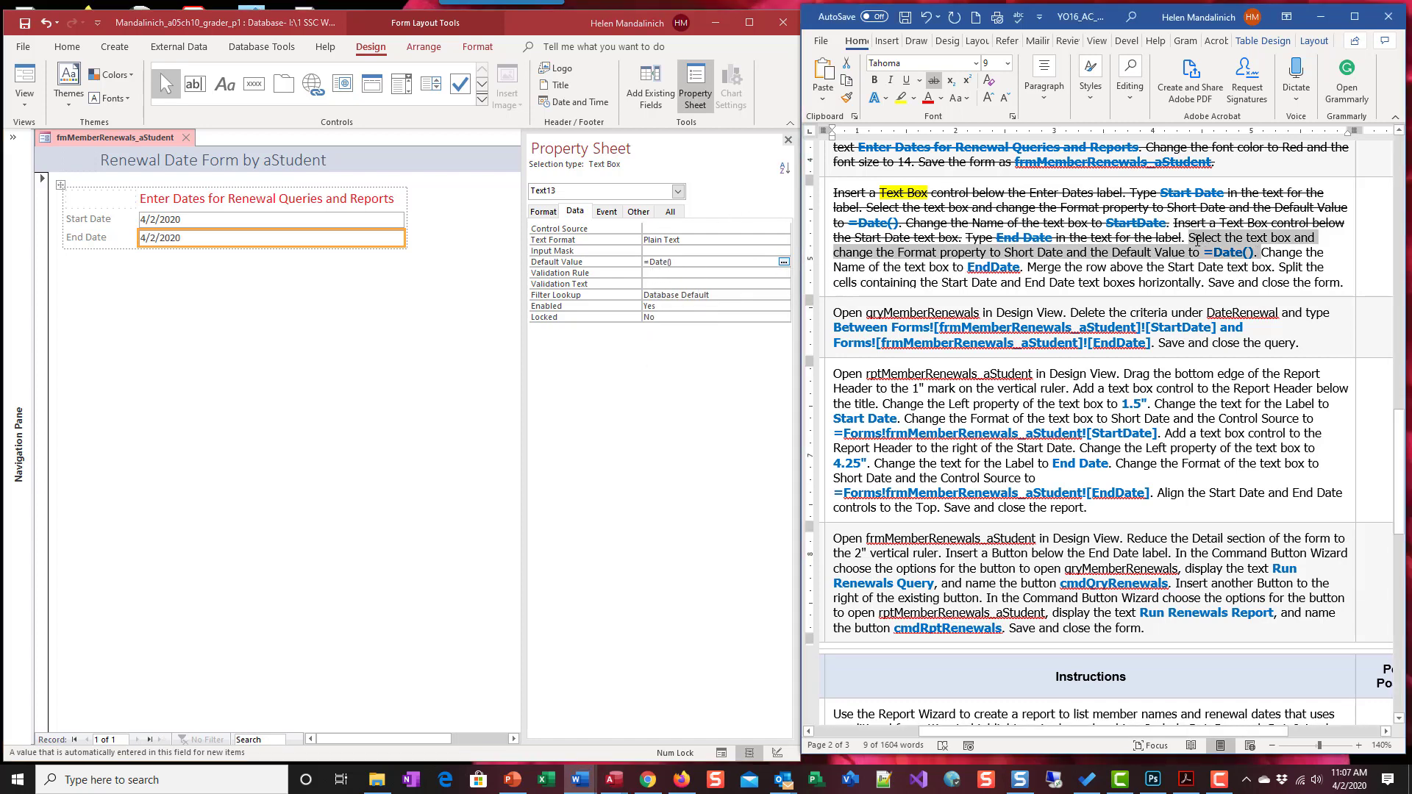
click(934, 81)
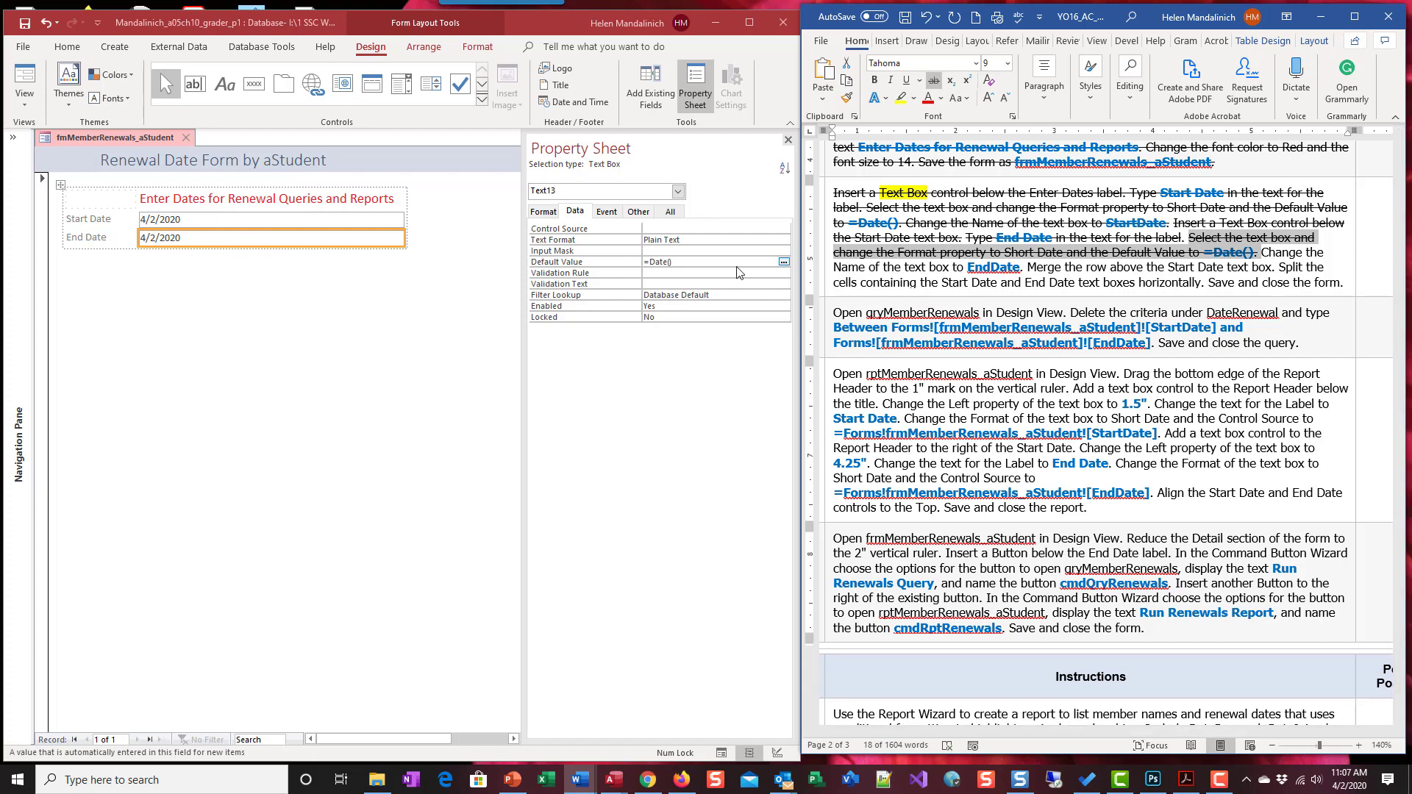
- In Access, change the Name property of the End Date text box to EndDate and close the Property Sheet
click(673, 214)
click(672, 215)
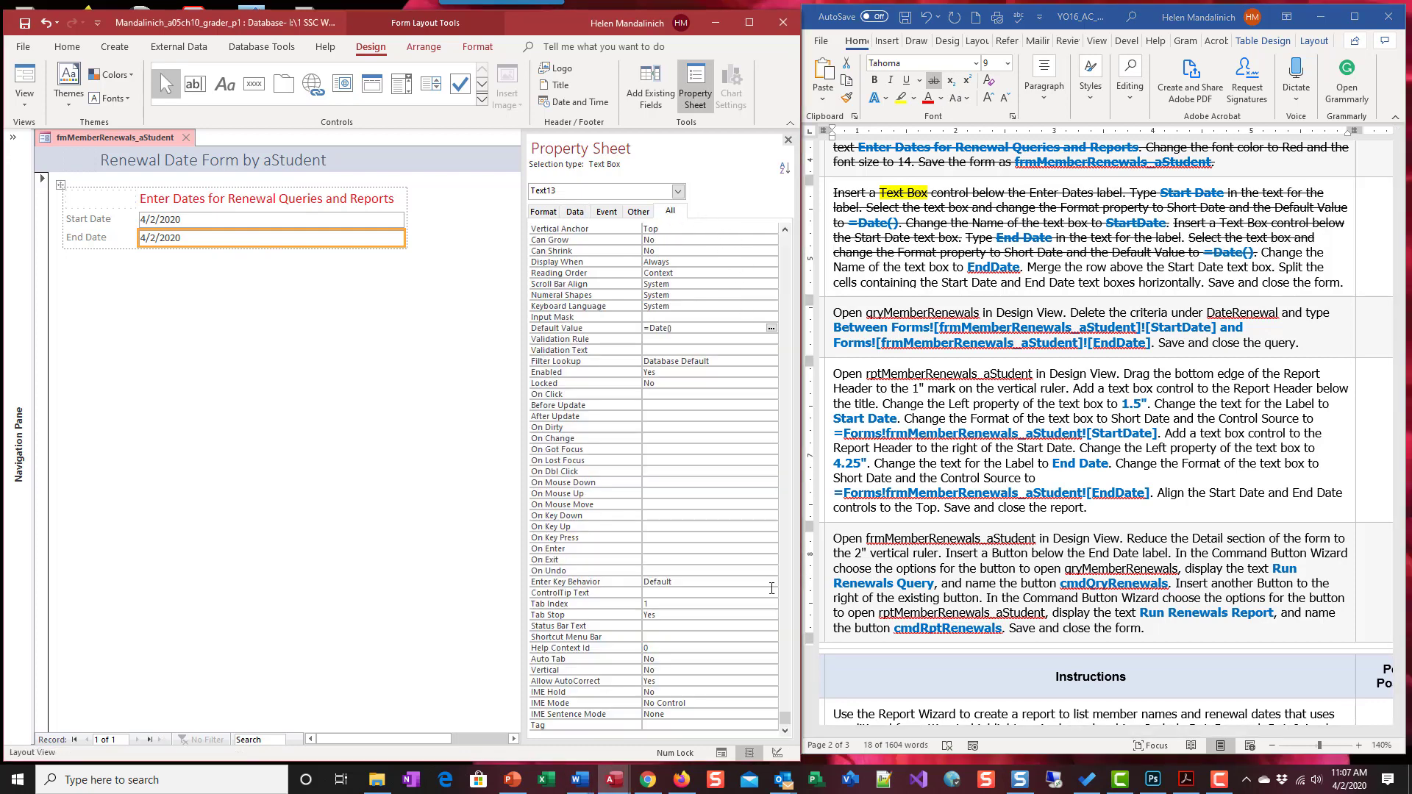
scroll(779, 586, up, 20)
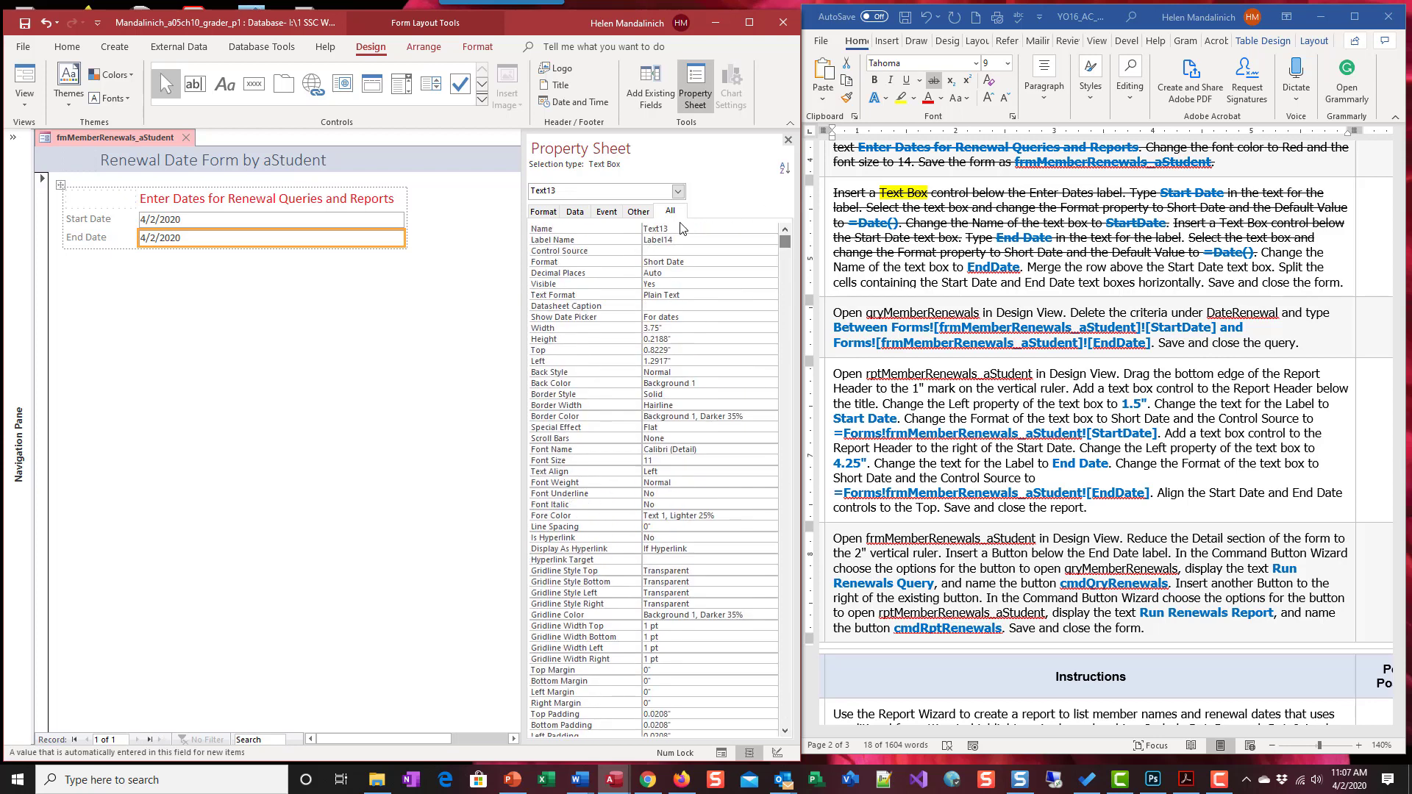
click(615, 223)
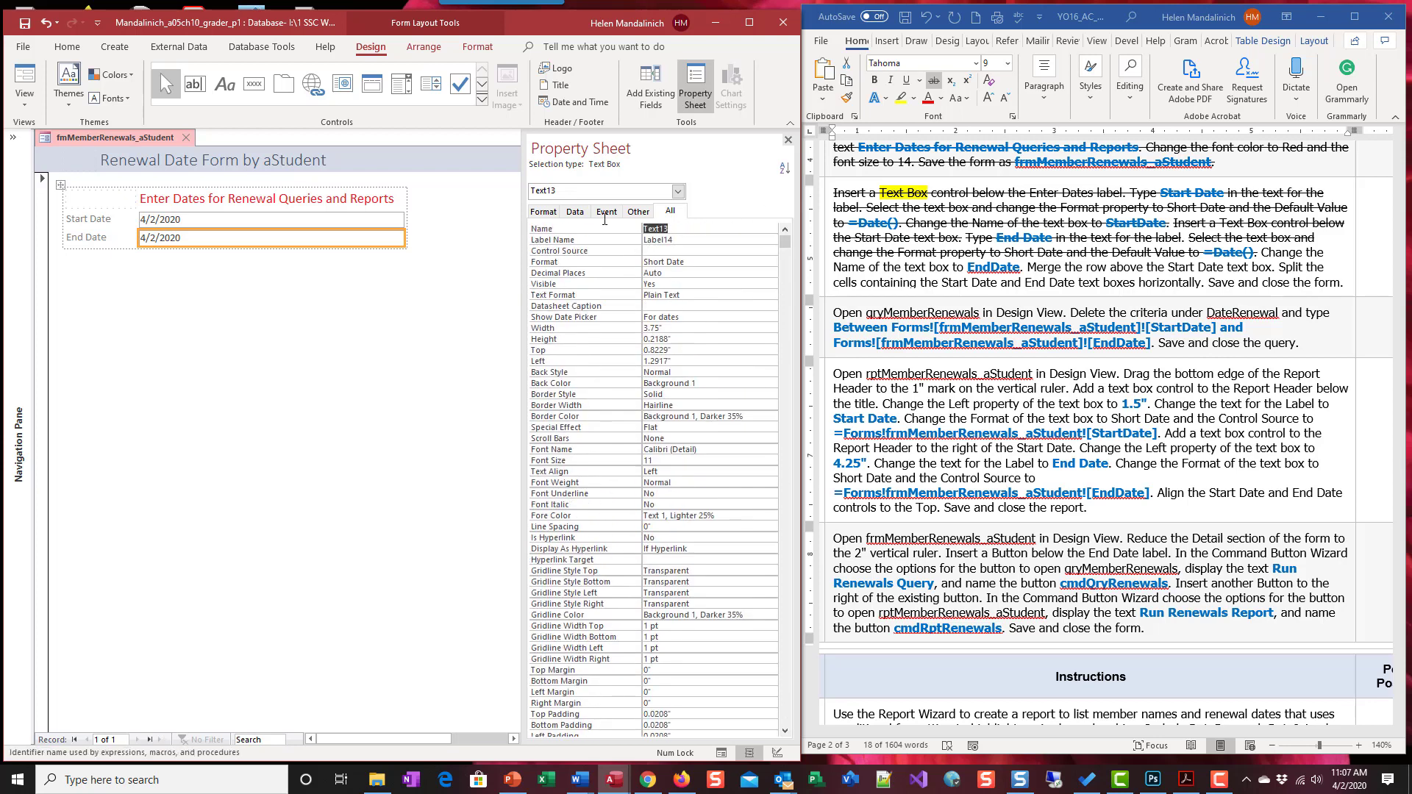
text(EndDate)
click(787, 141)
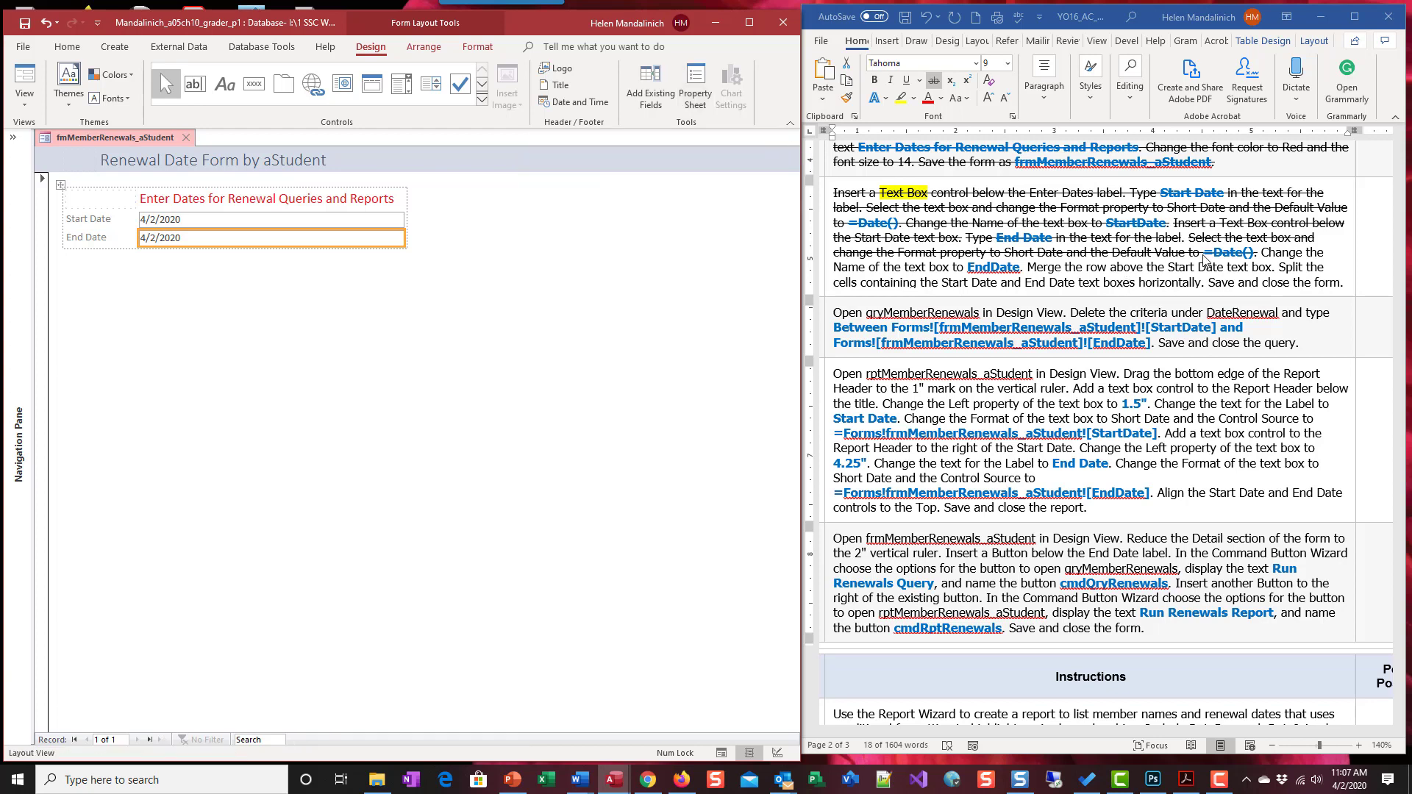
ctrl+click(1261, 255)
drag(1261, 254, 1021, 266)
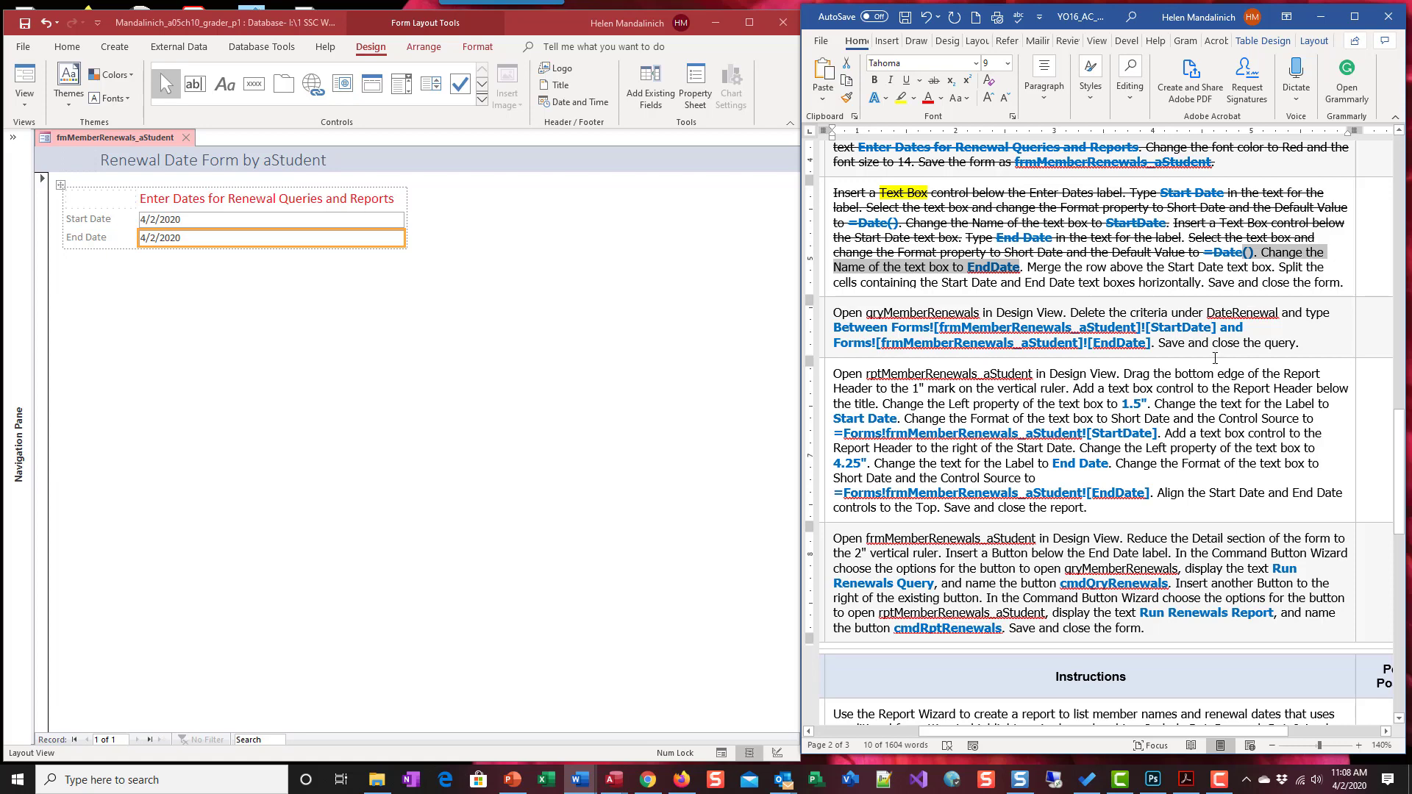
key(F9)
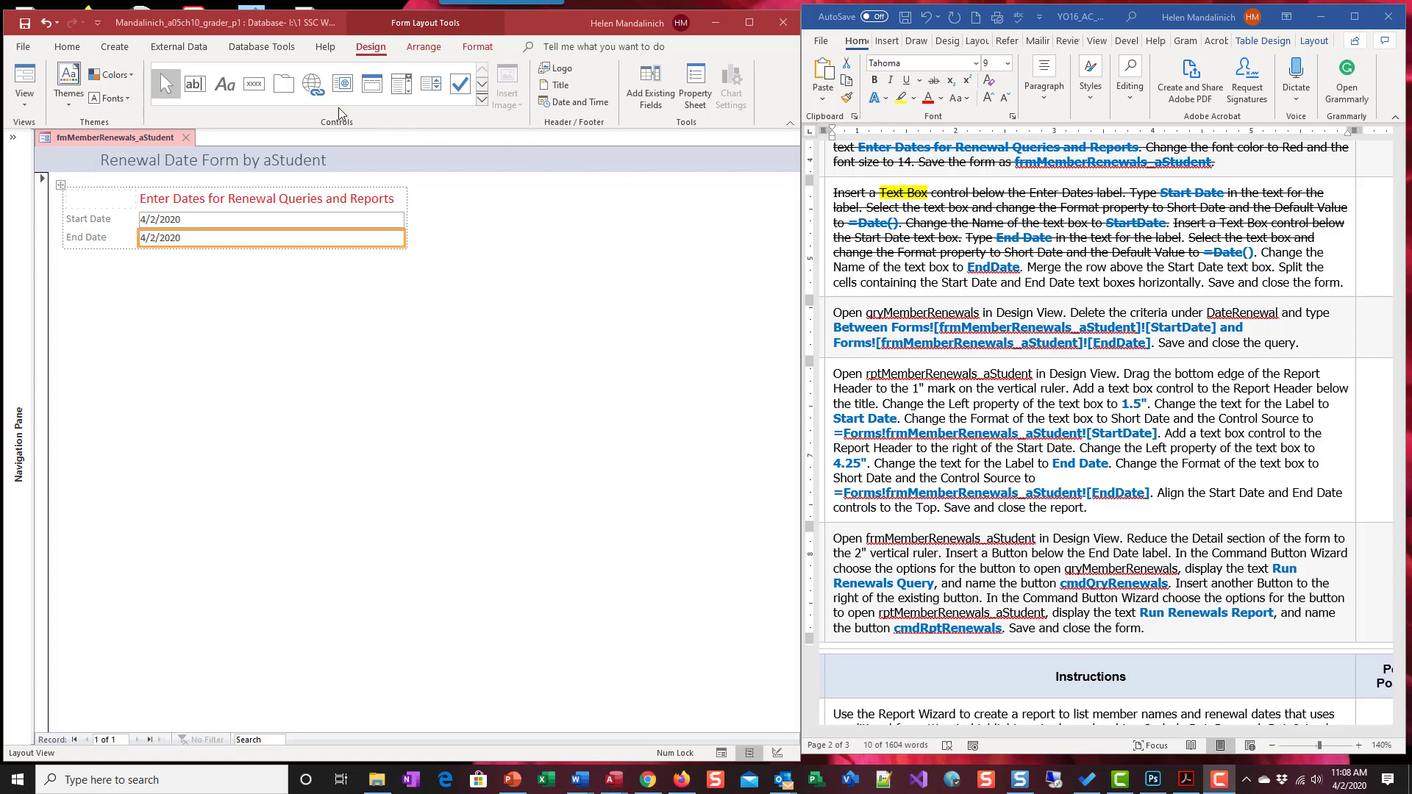
- In the Access form, merge the row above the Start Date text box, combining the empty cell with the Enter Dates label cell
click(102, 203)
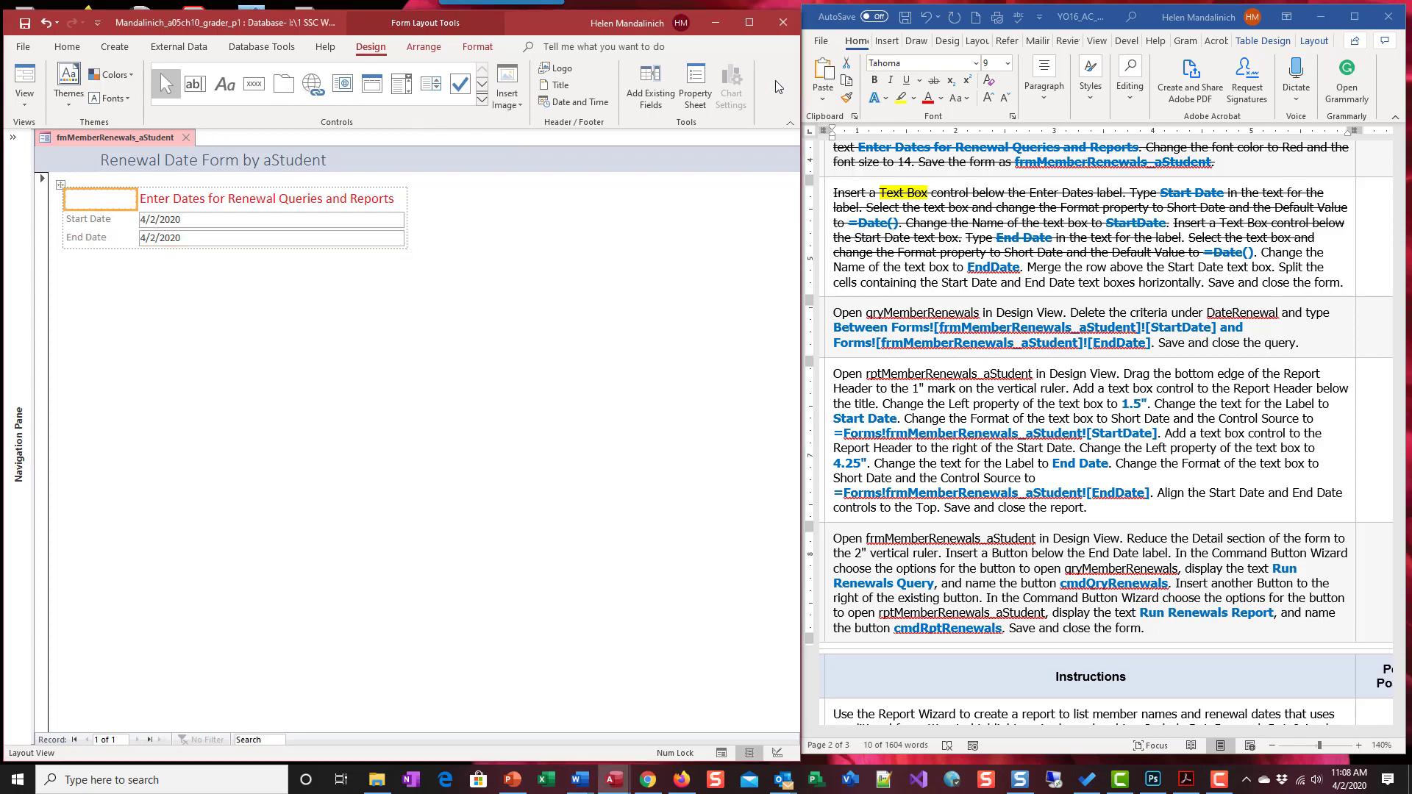
click(427, 47)
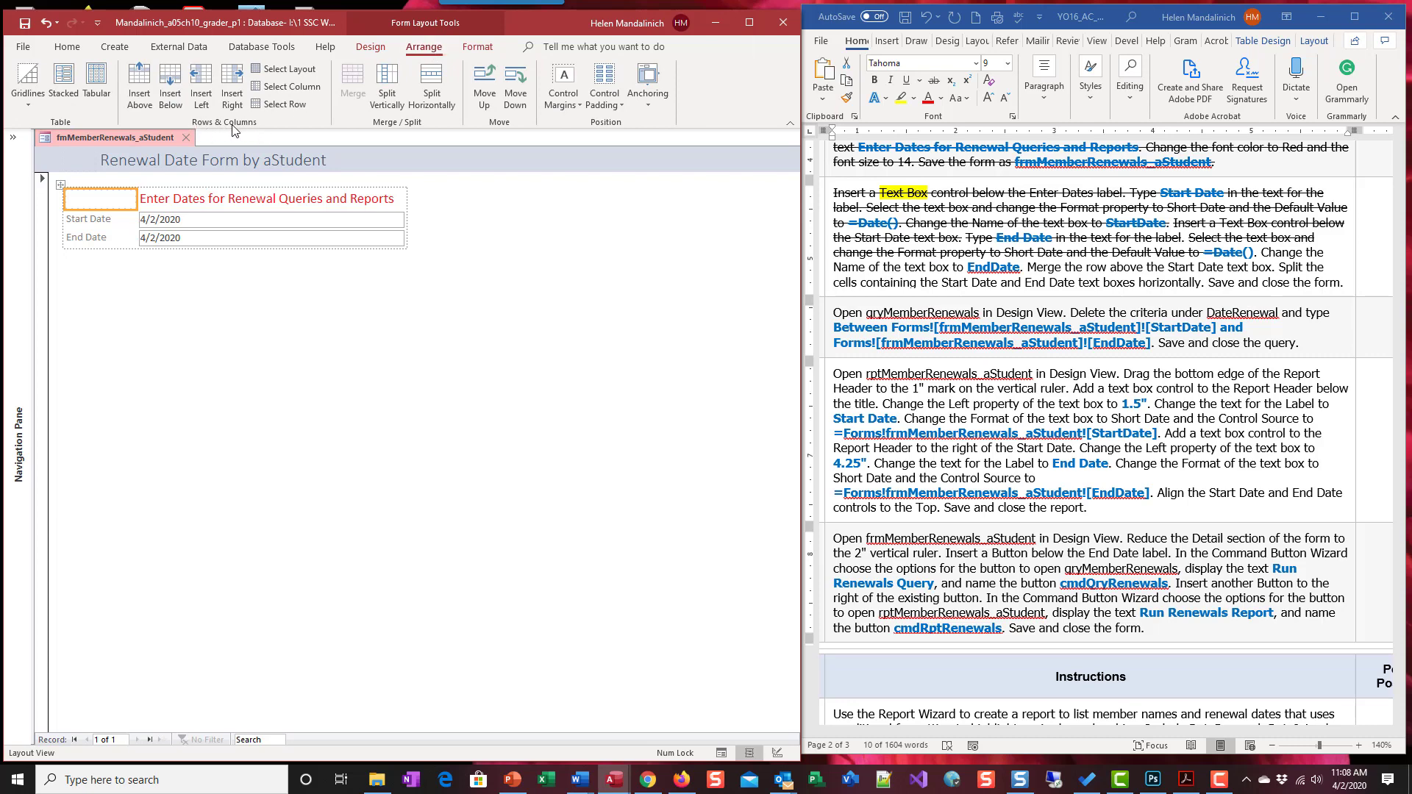
click(284, 107)
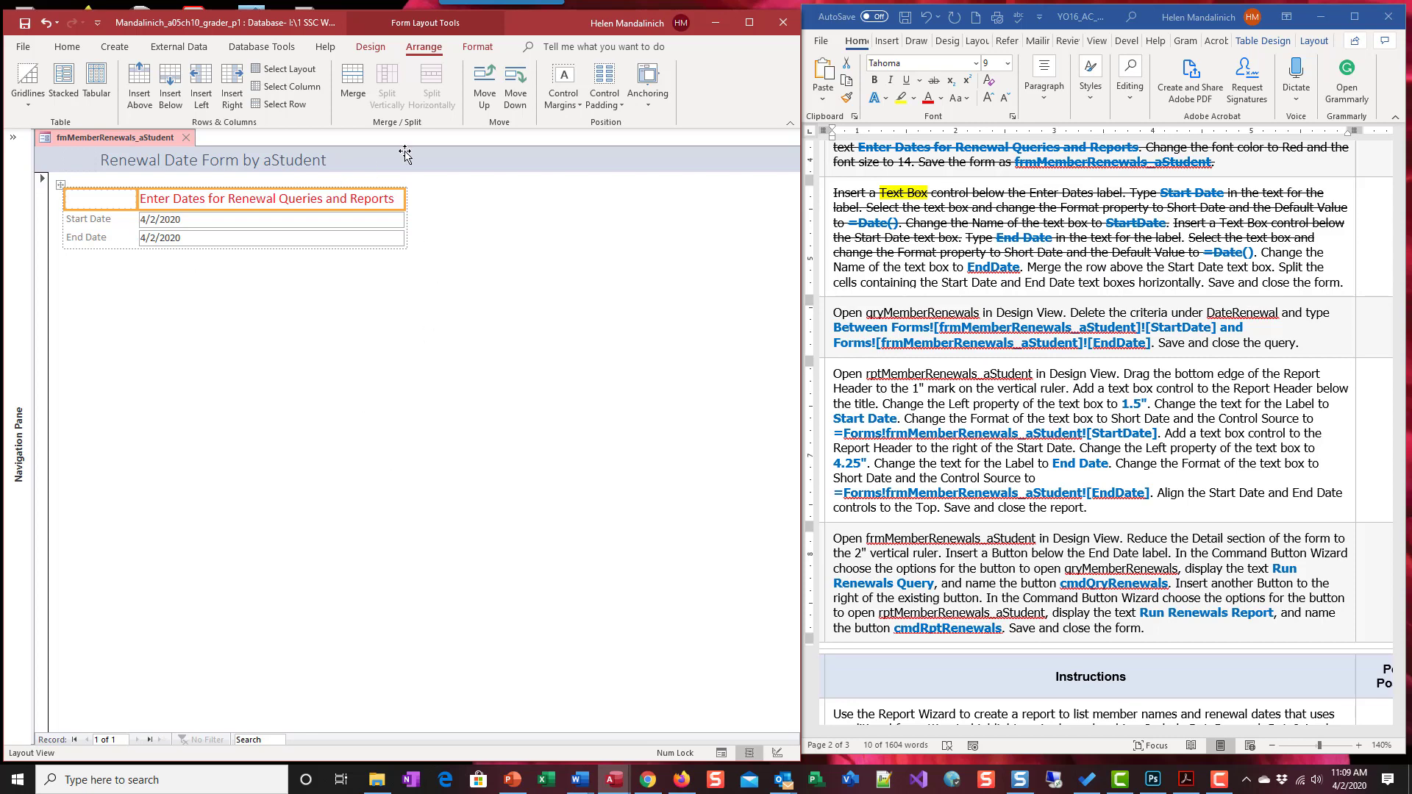
click(356, 83)
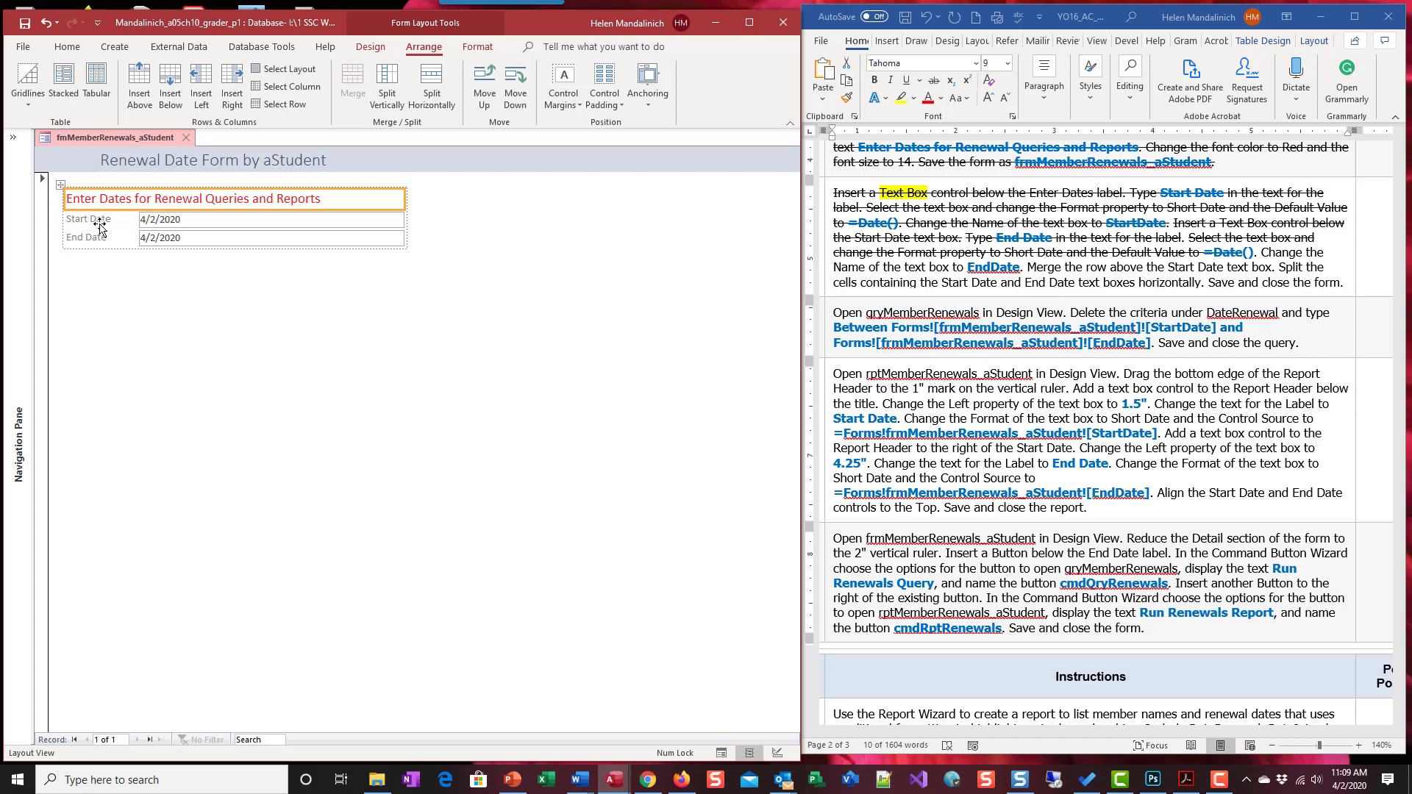
- Split the cells containing the Start Date and End Date text boxes horizontally
click(202, 223)
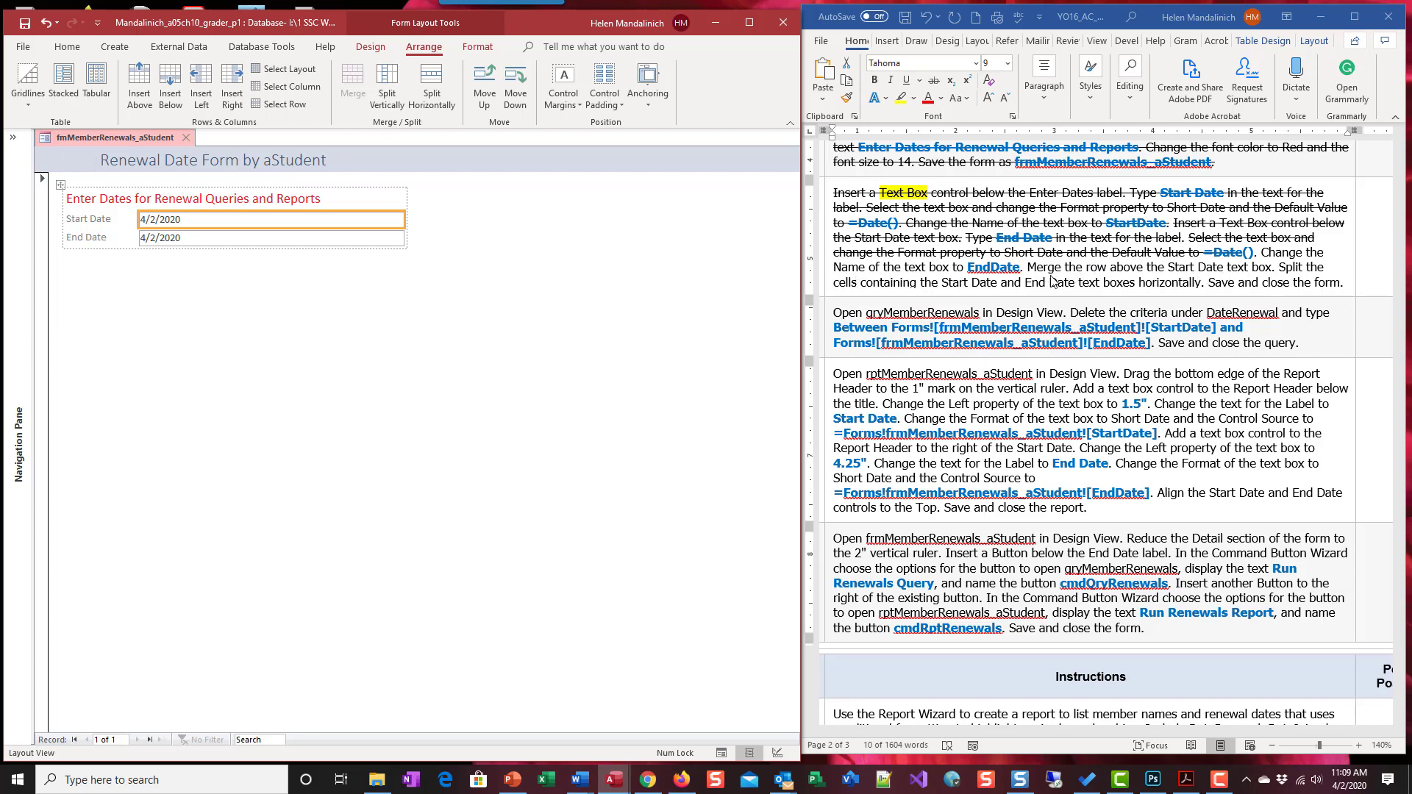
click(430, 103)
click(224, 235)
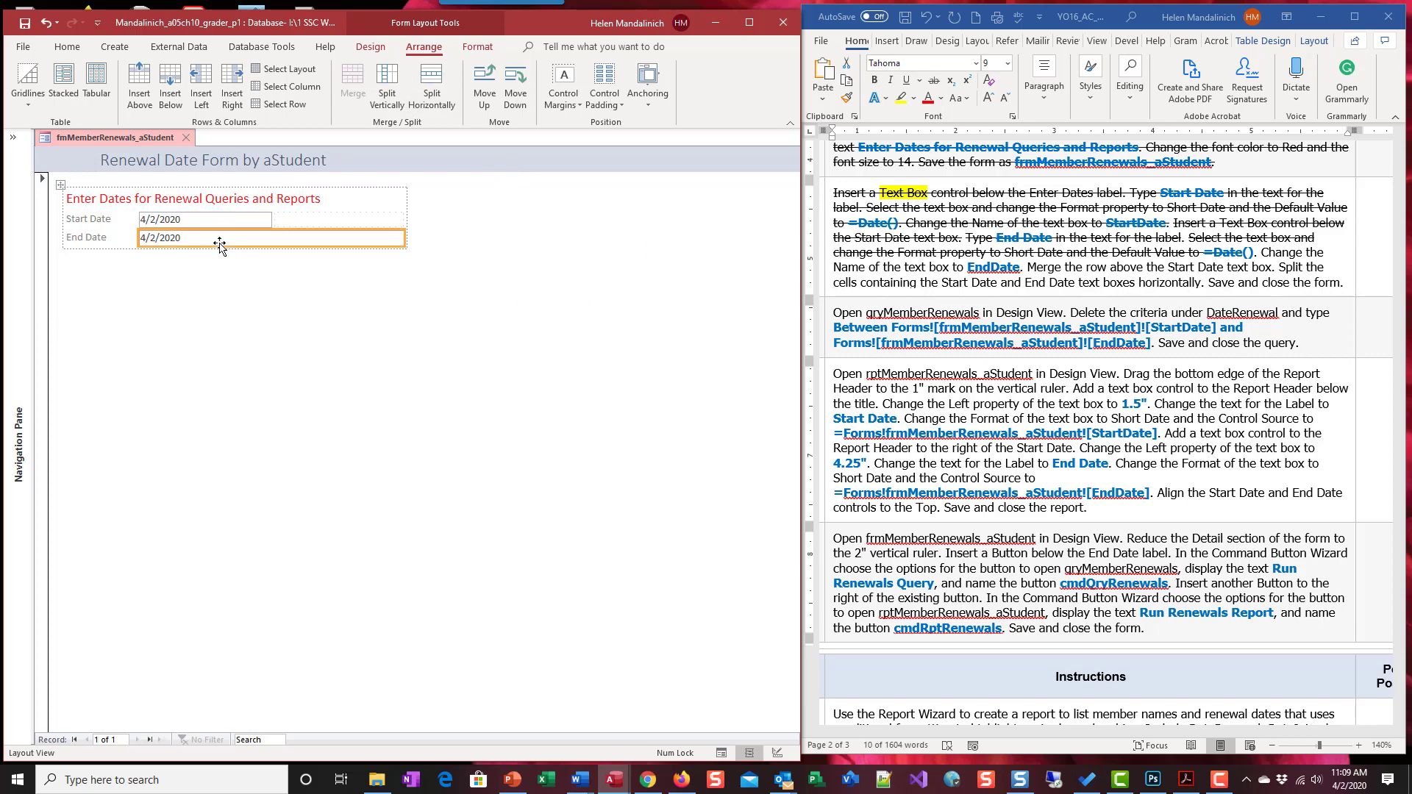
click(433, 96)
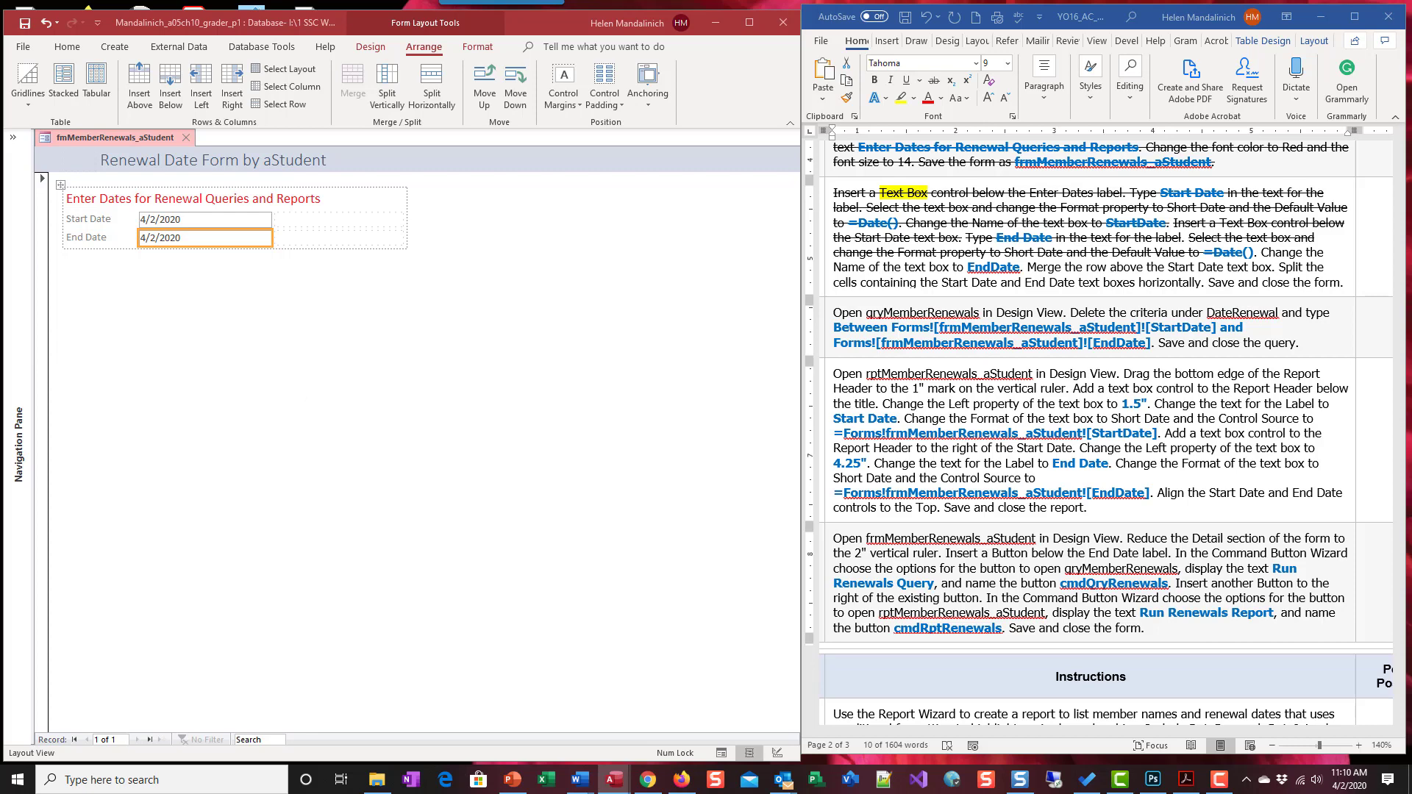
- In the Word instructions, strike through the remaining sentences from naming the text box EndDate through saving and closing the form
click(1321, 284)
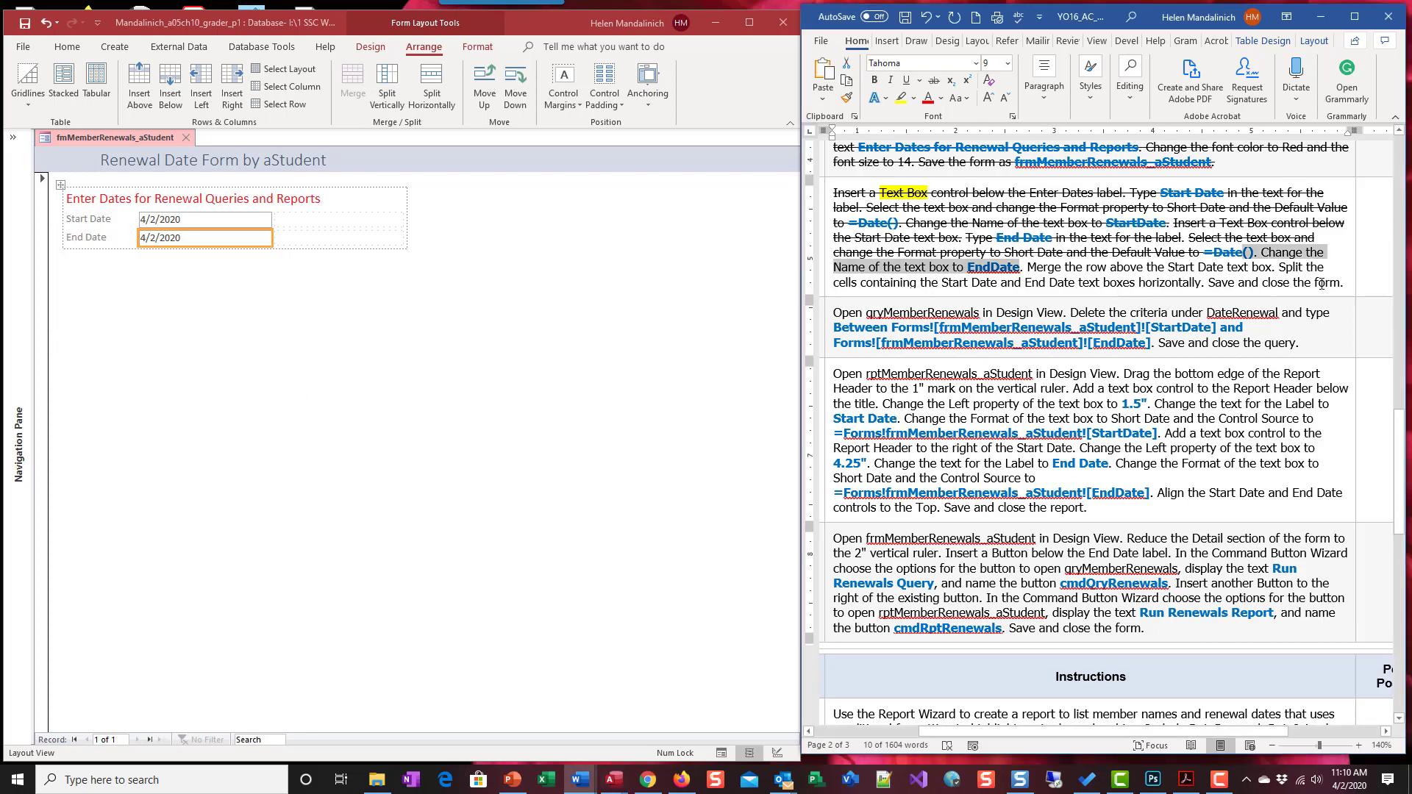
drag(1340, 283, 1048, 284)
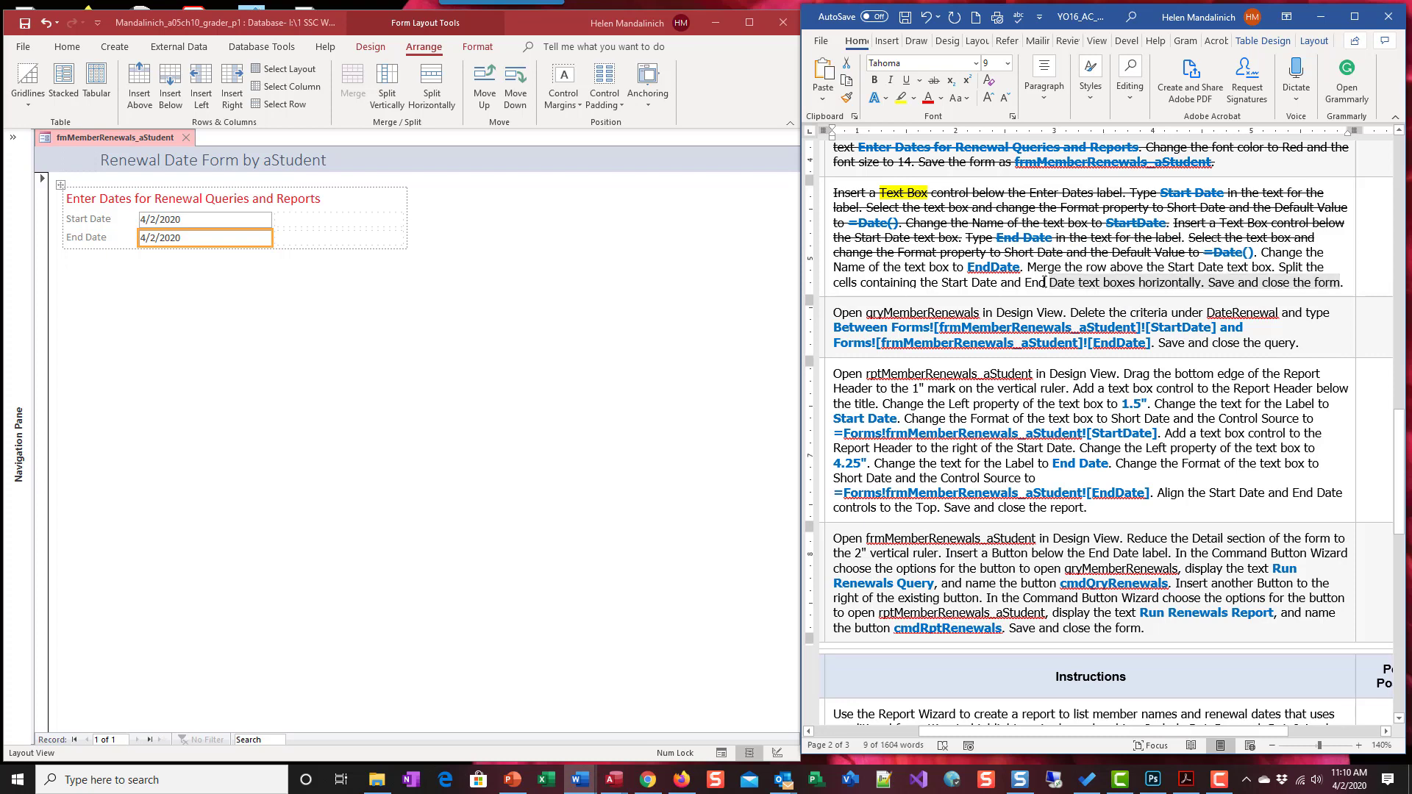
click(1045, 283)
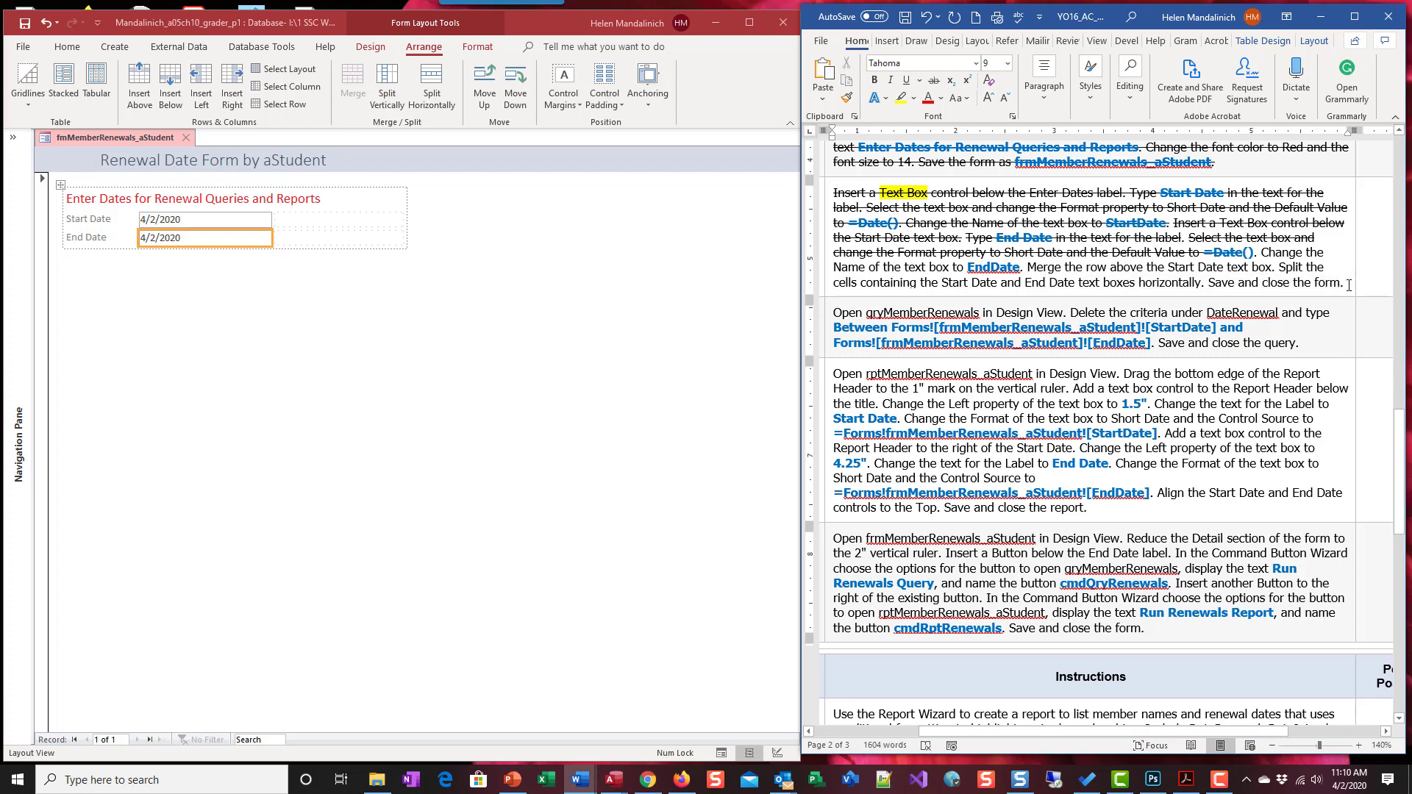
drag(1346, 283, 1266, 254)
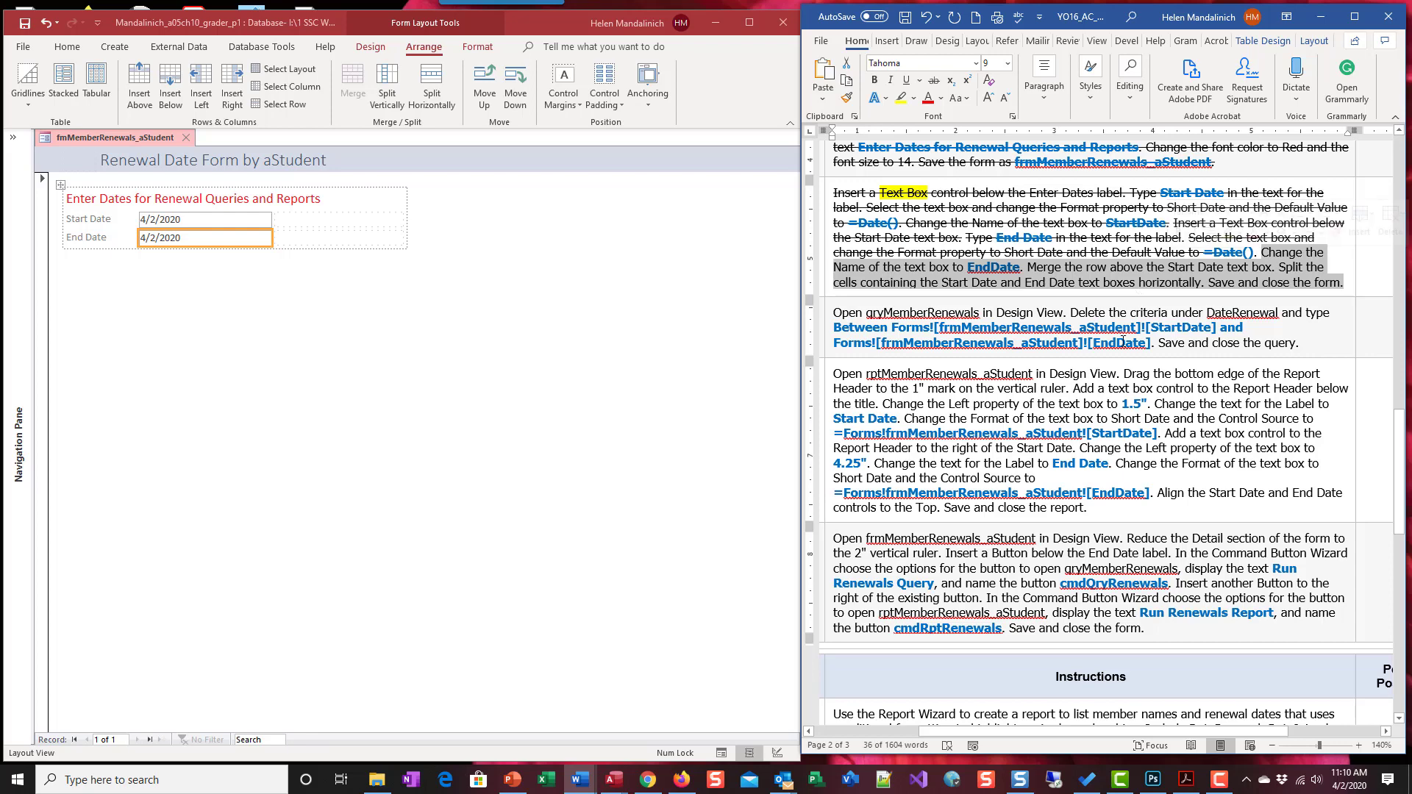
click(932, 83)
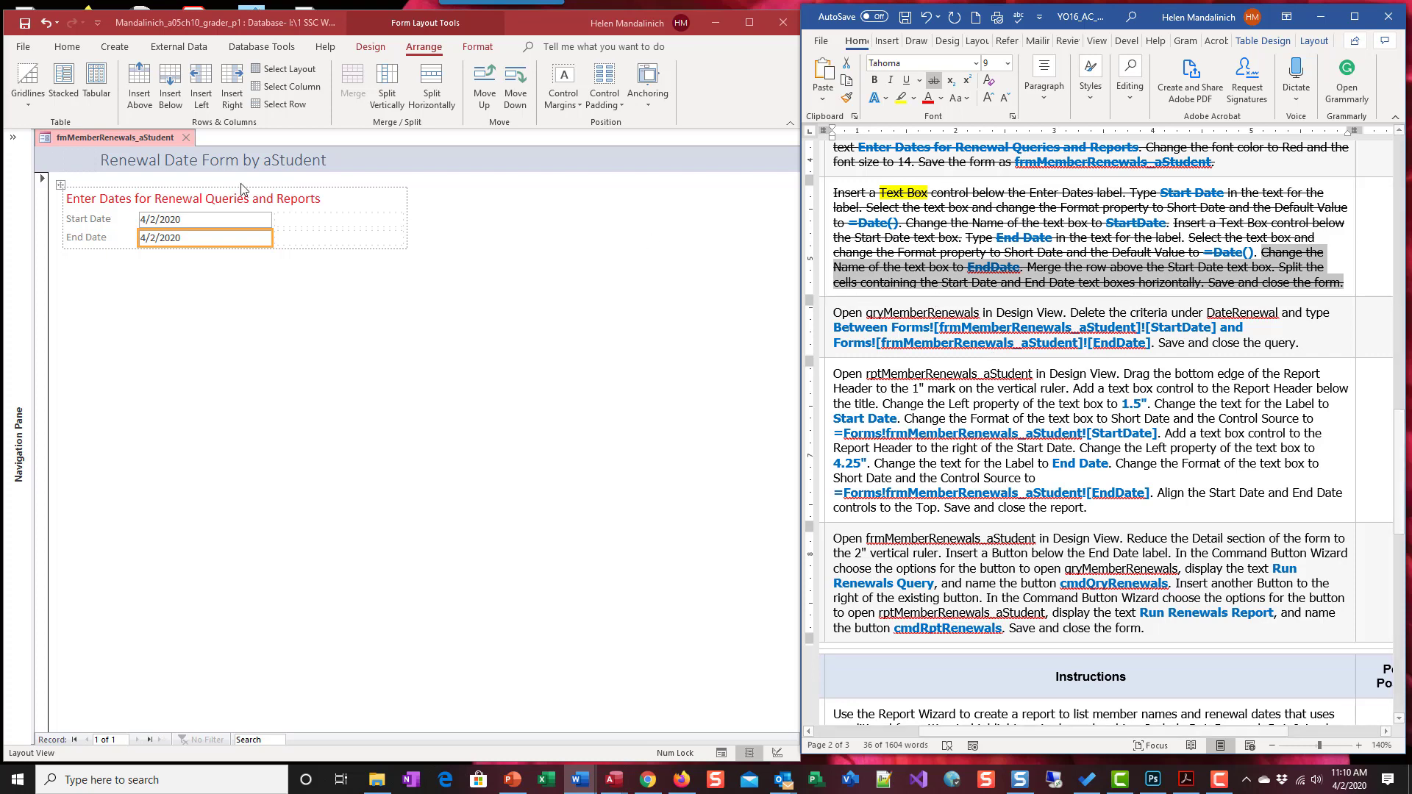
- In Access, save and close the frmMemberRenewals_aStudent form
click(26, 24)
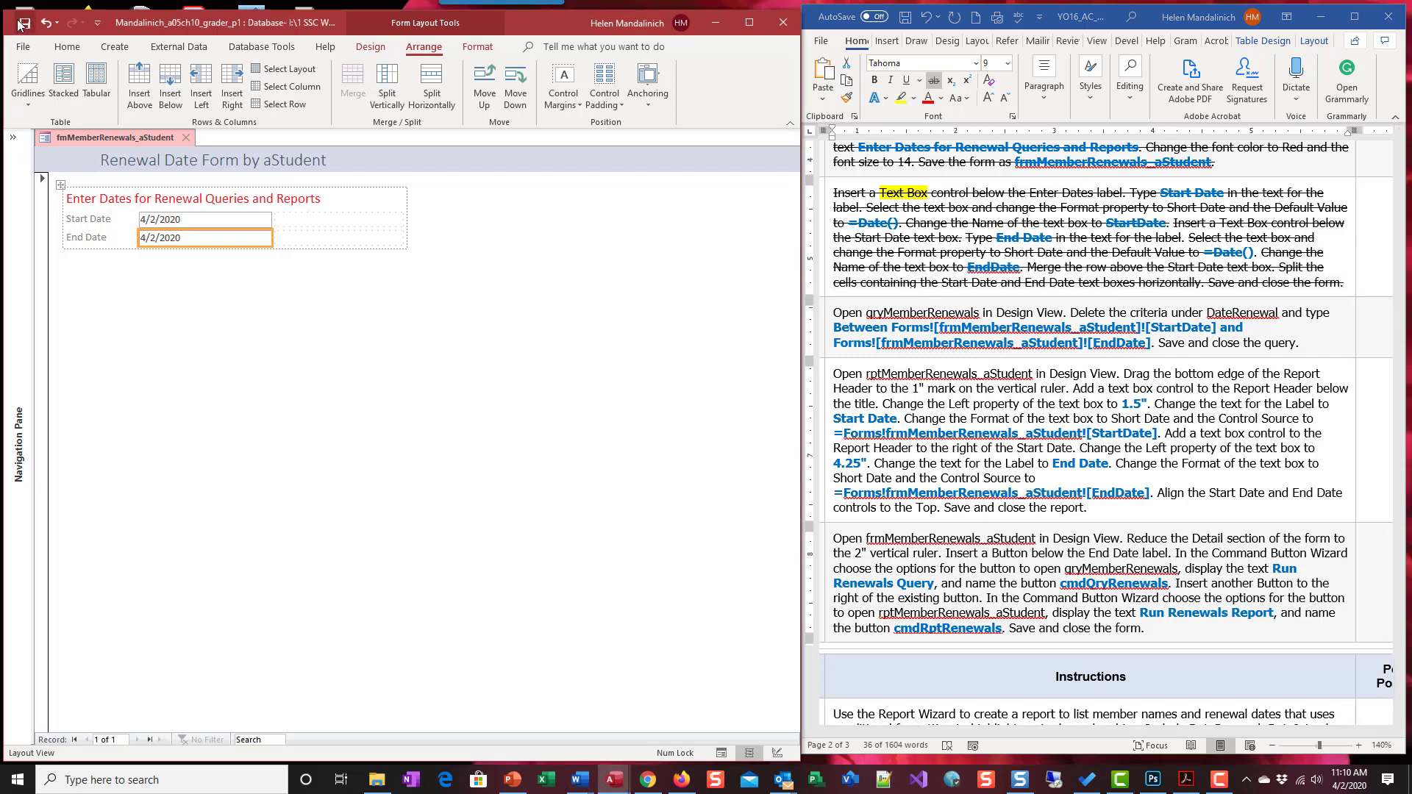
click(183, 139)
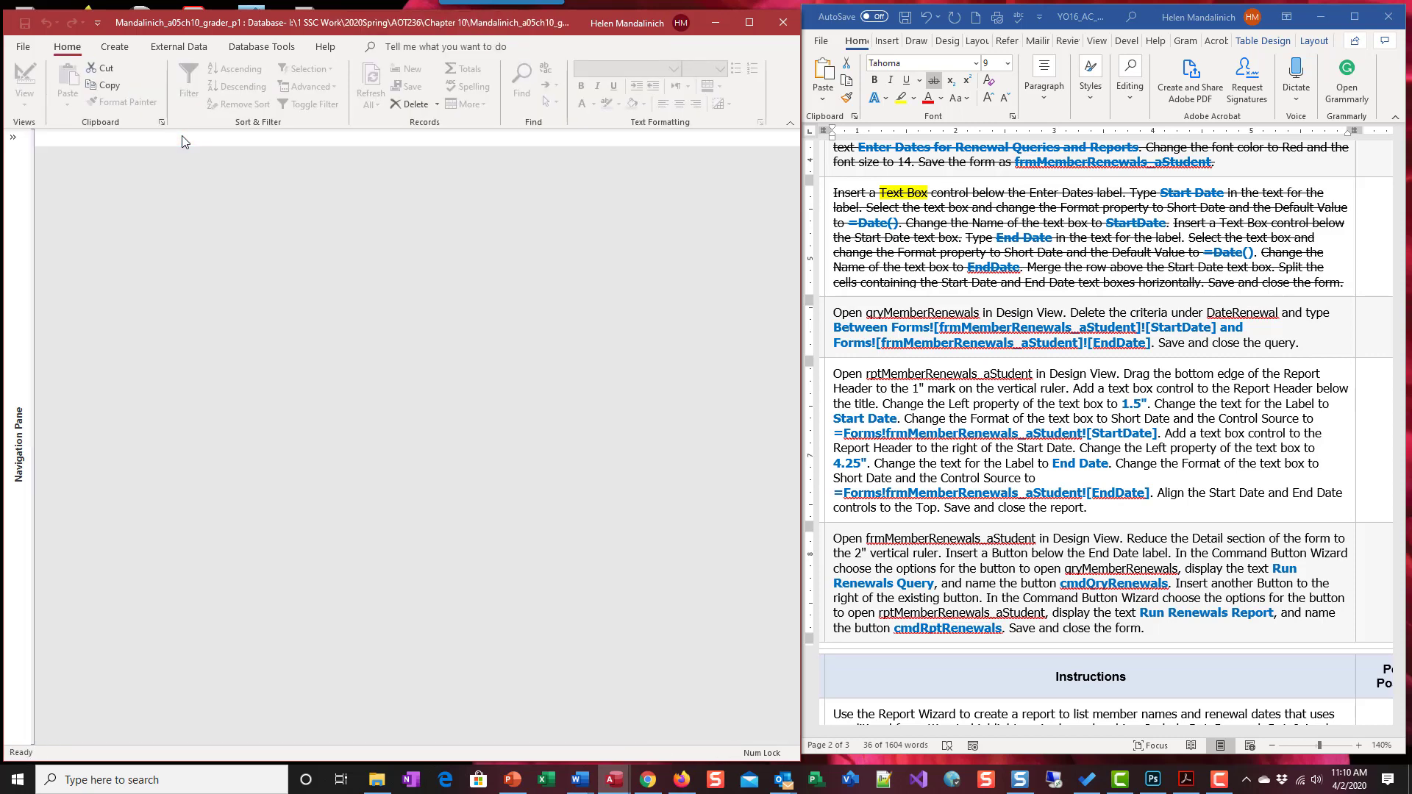
- Open the qryMemberRenewals query in Design View and collapse the Navigation Pane to show more of the design grid
click(13, 137)
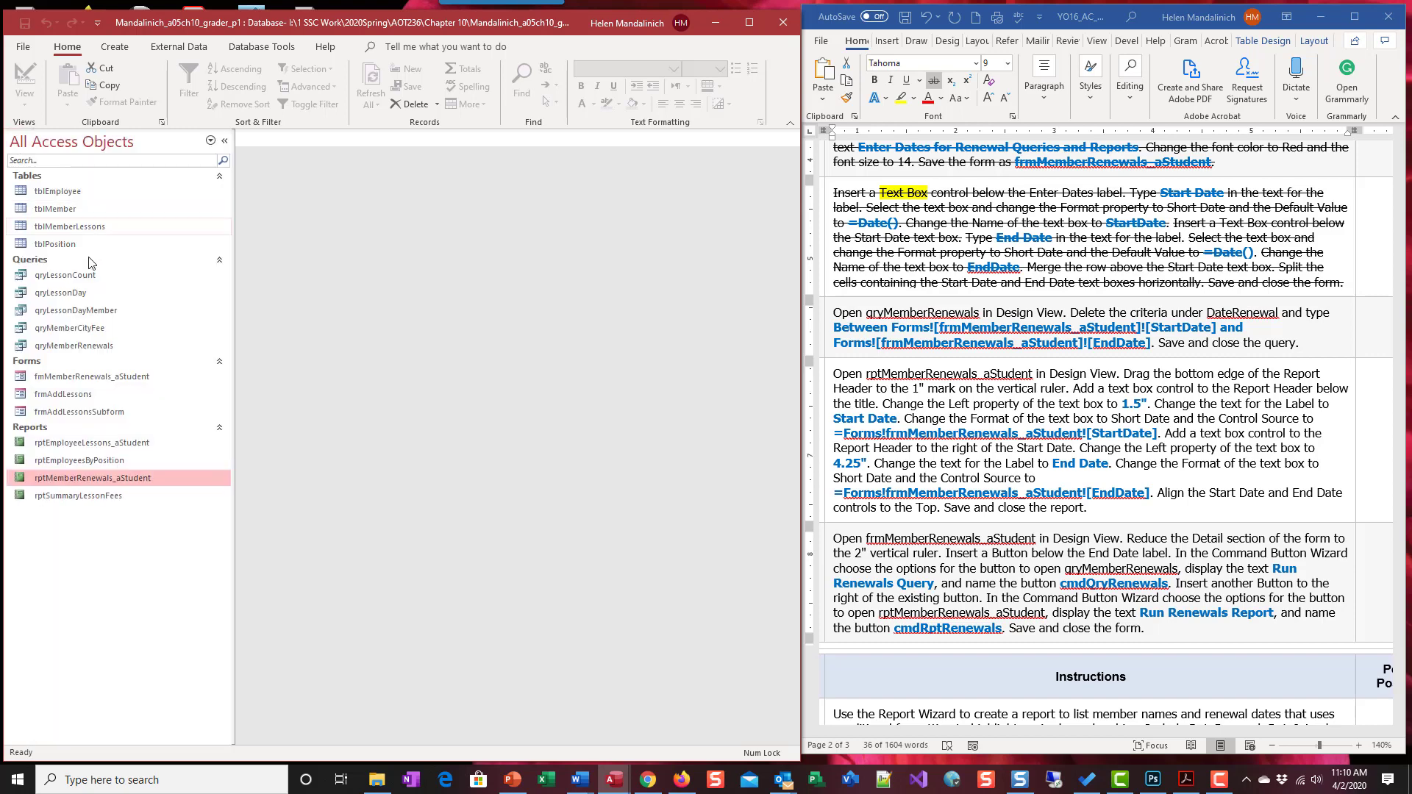
right_click(66, 352)
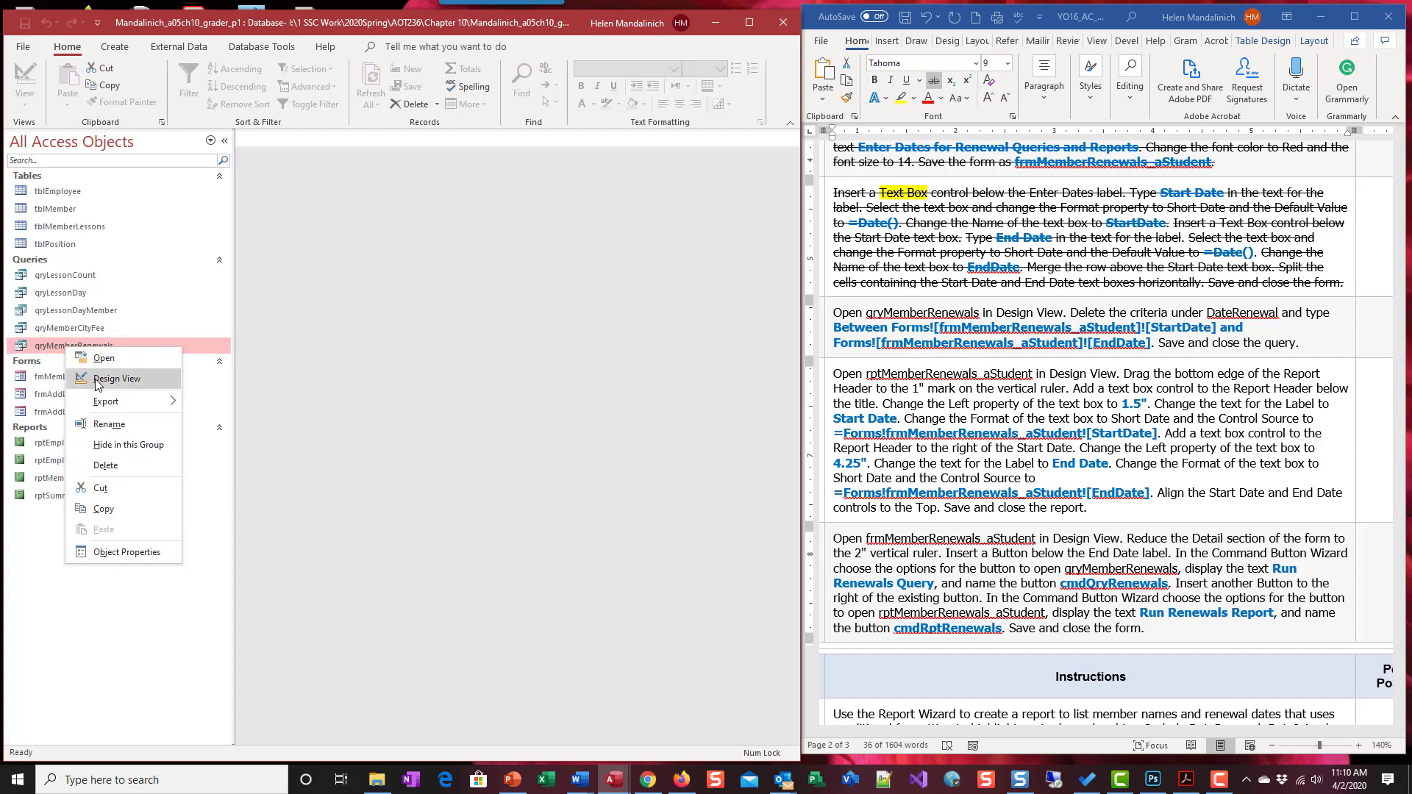
click(98, 381)
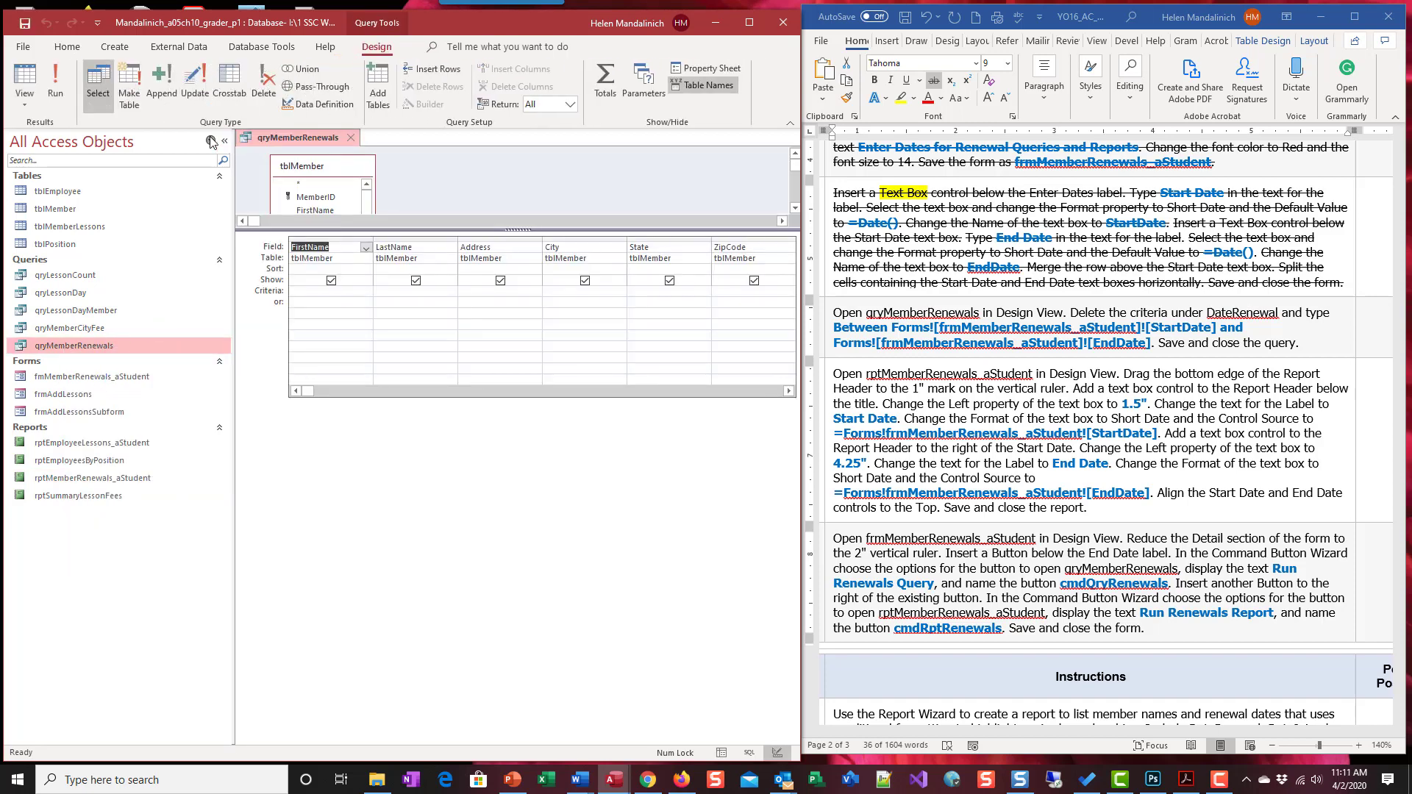
click(211, 141)
click(227, 141)
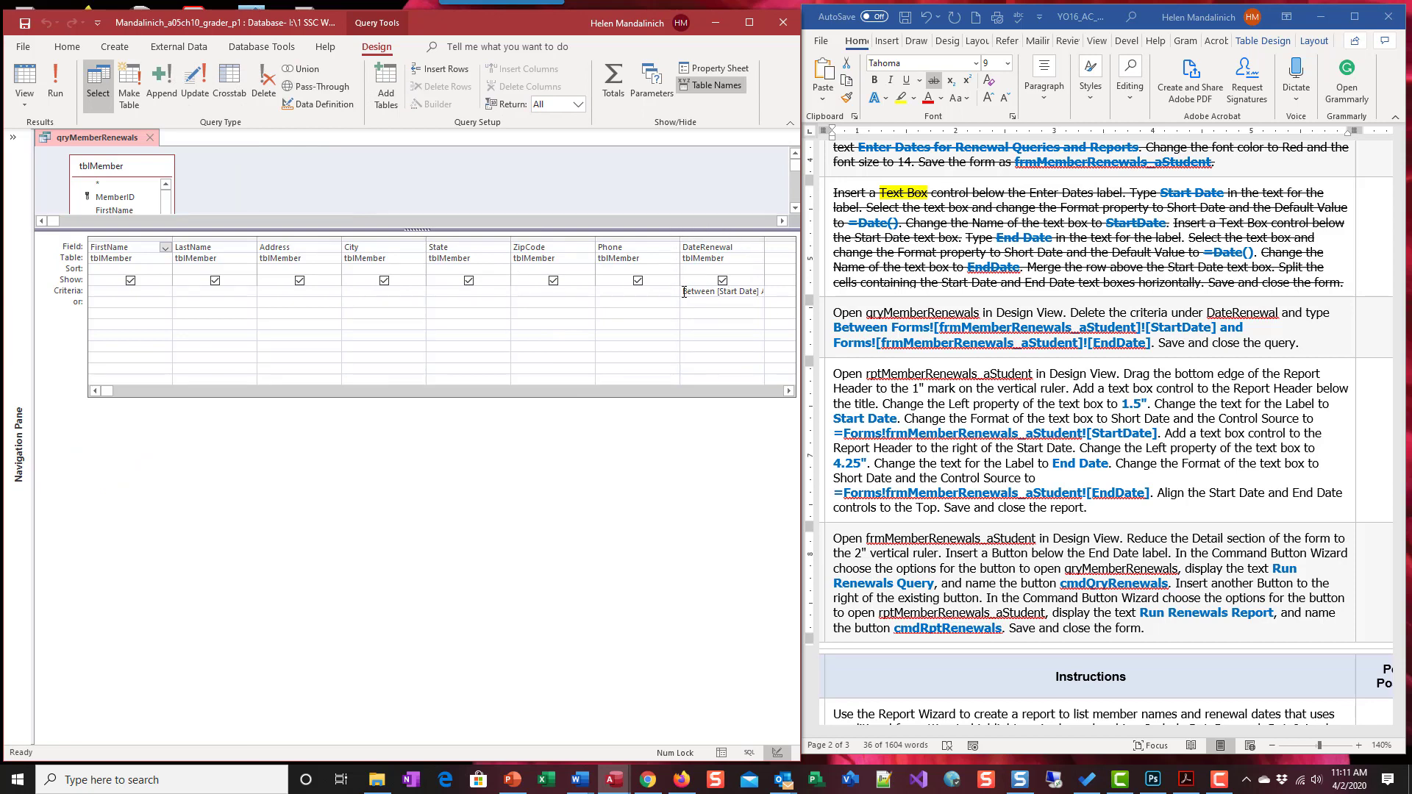
- Delete the existing criteria under DateRenewal and open the Expression Builder for that empty criteria cell
drag(684, 292, 831, 290)
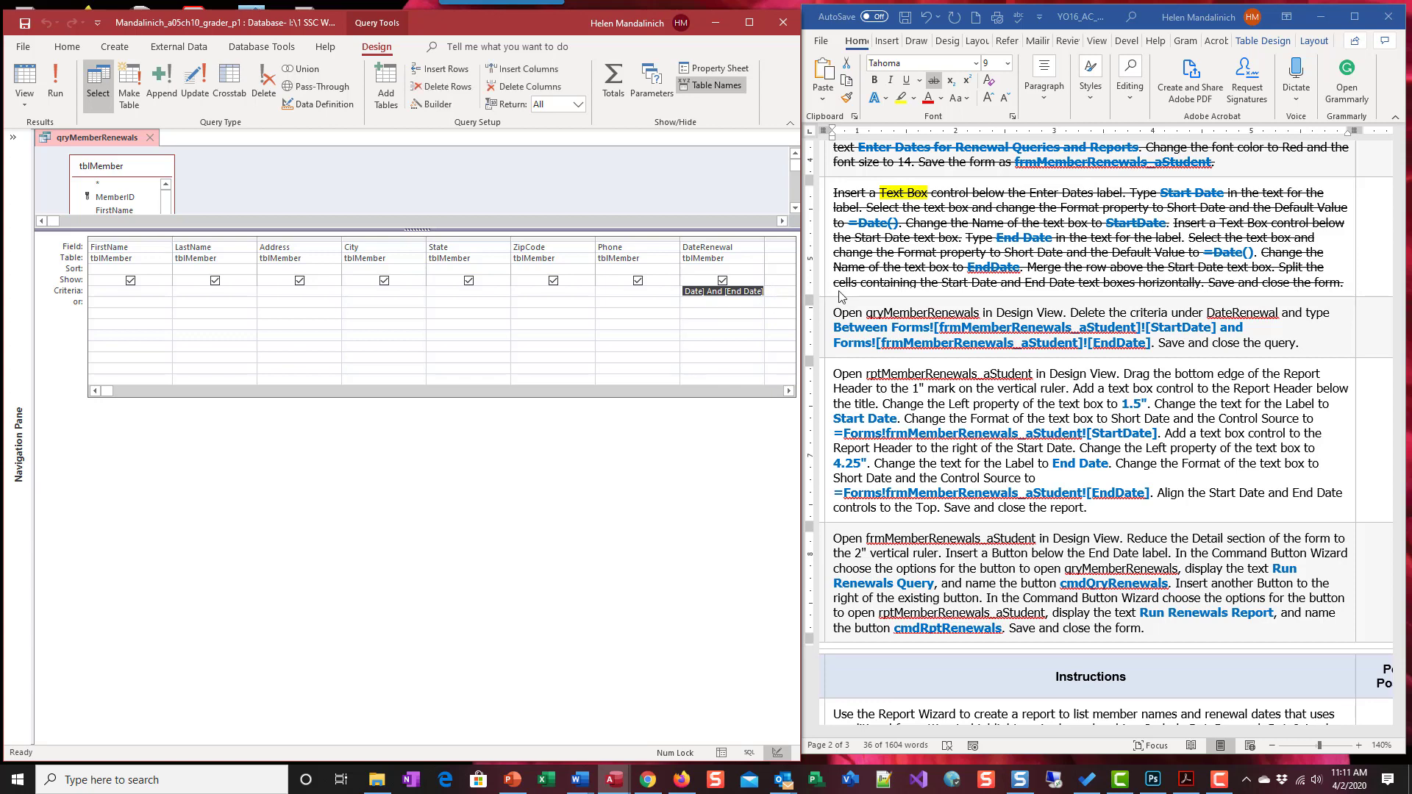
key(Delete)
right_click(707, 293)
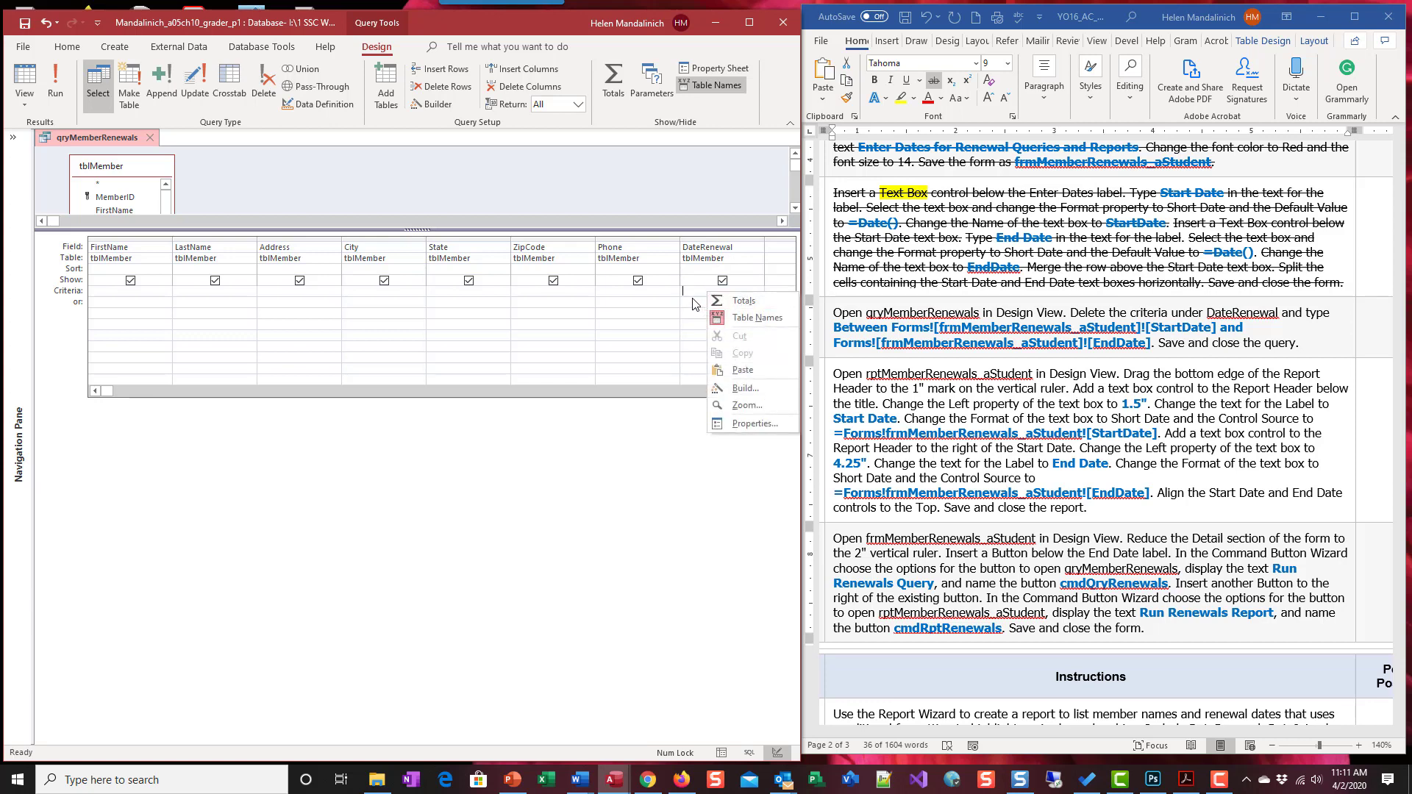
click(696, 291)
right_click(696, 291)
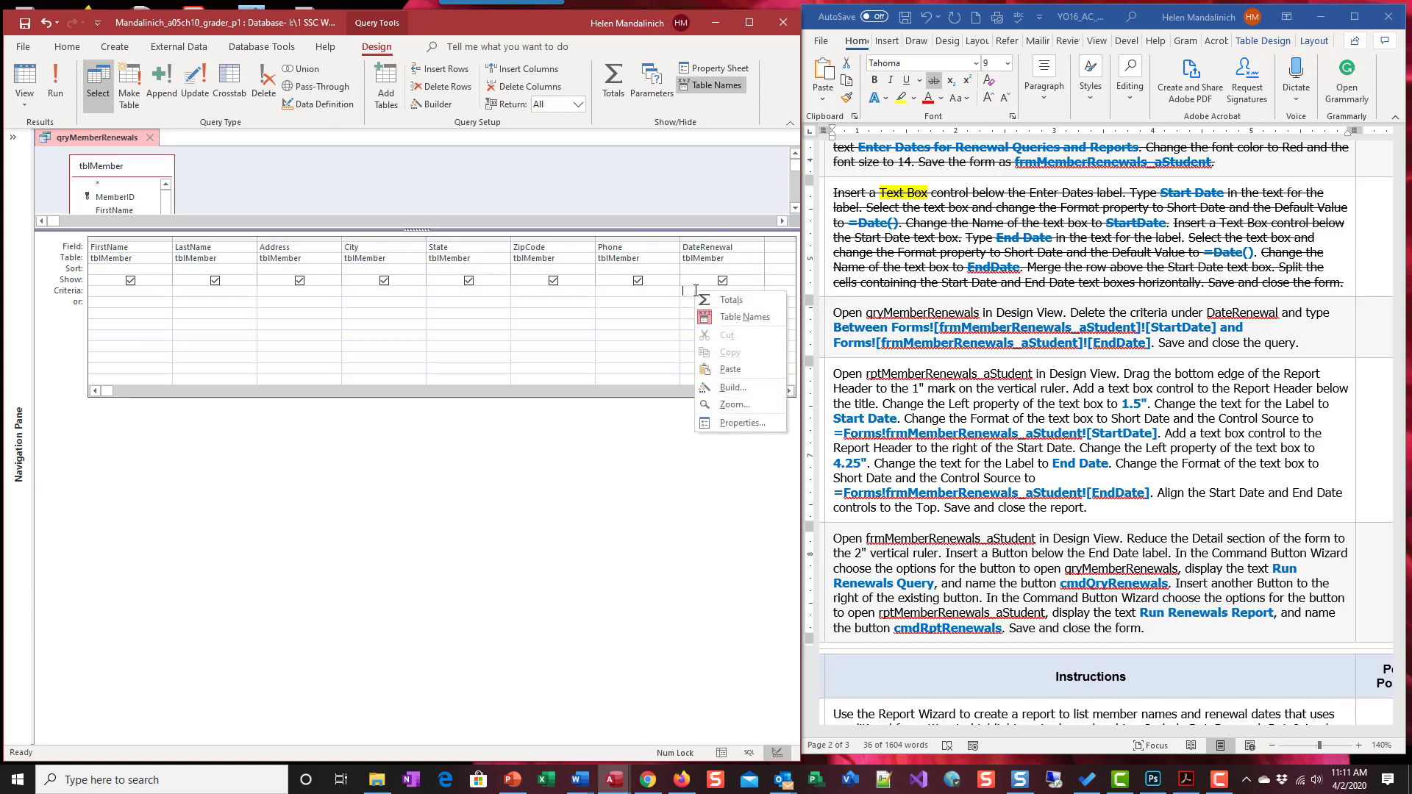
click(732, 387)
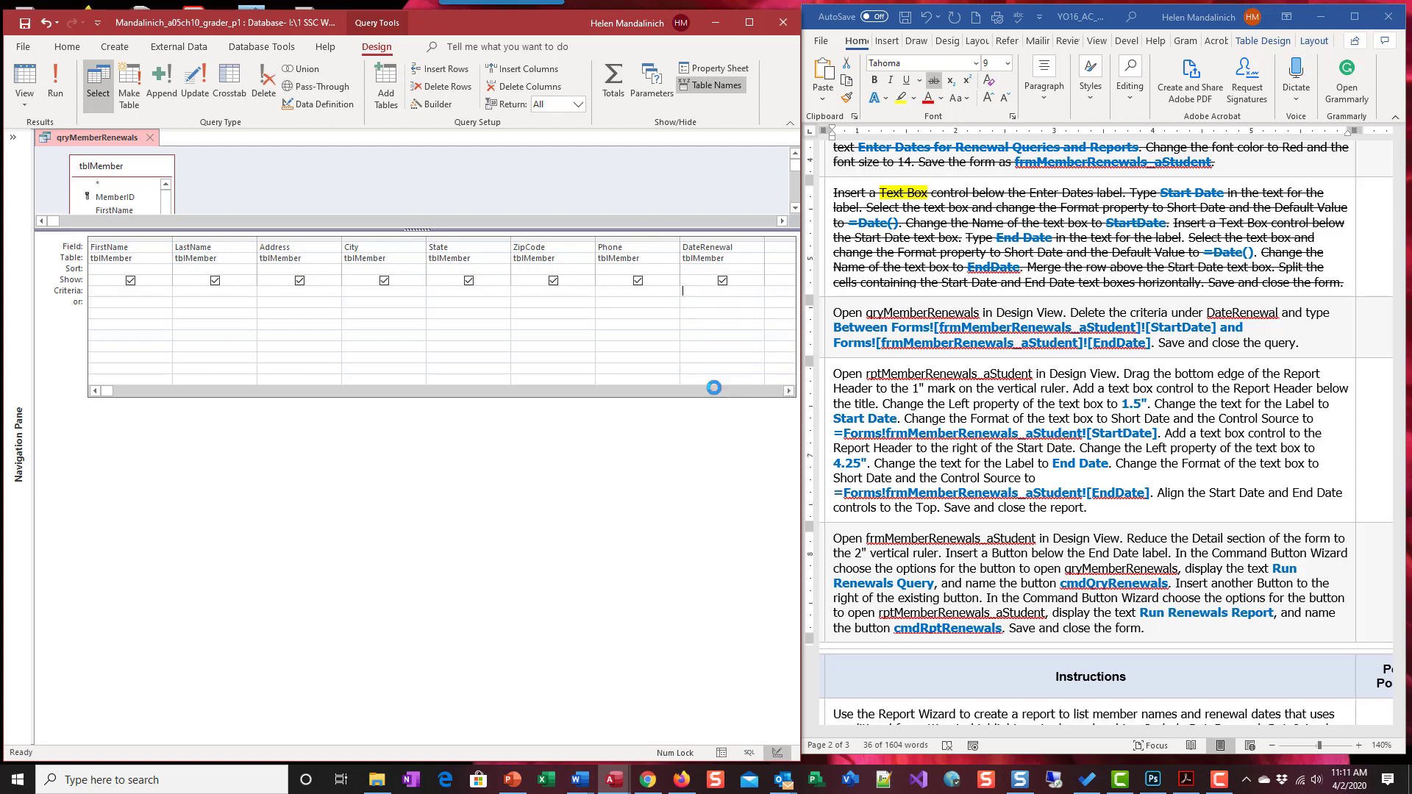
drag(443, 172, 576, 225)
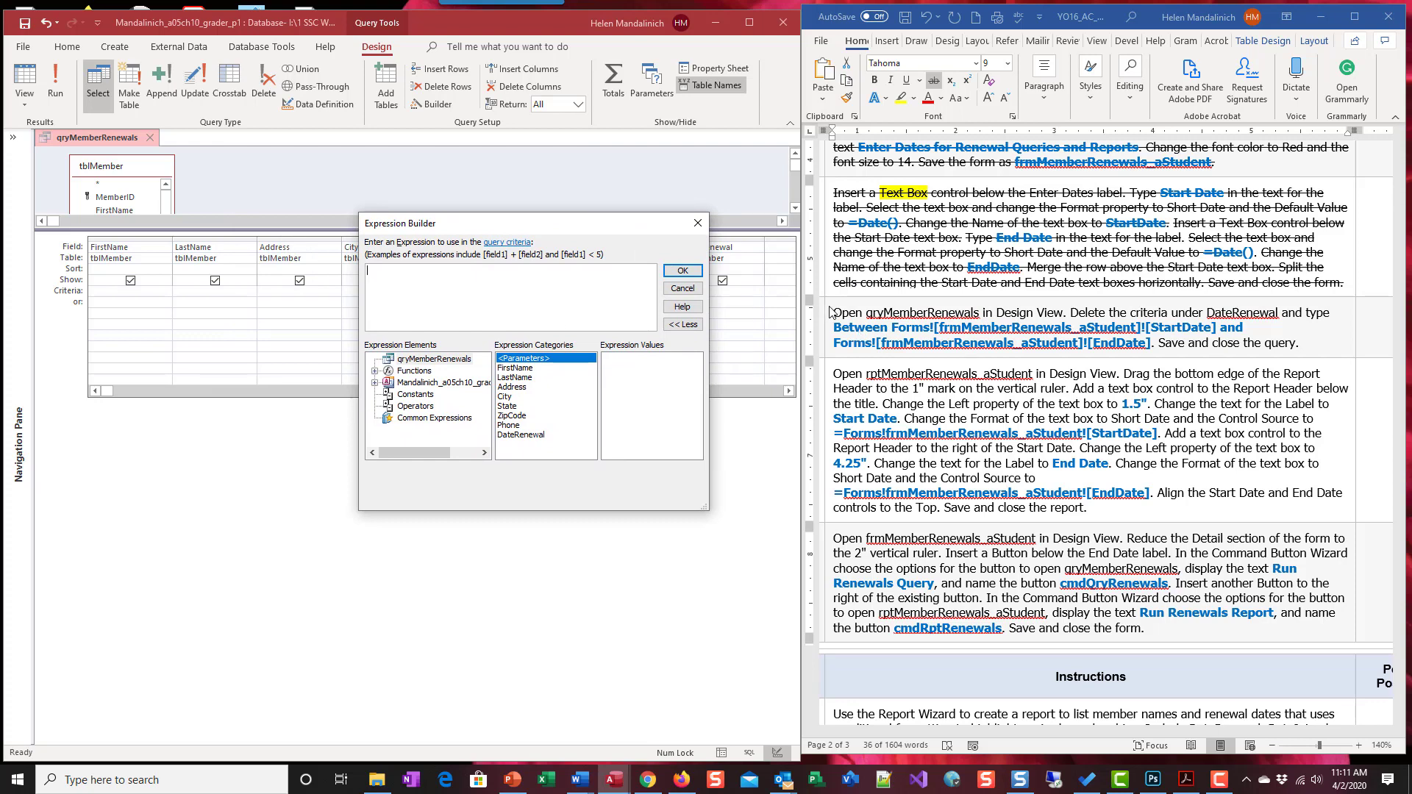
- Begin the criteria expression with Between, followed by a reference to the StartDate control of the member renewals form
text(Between)
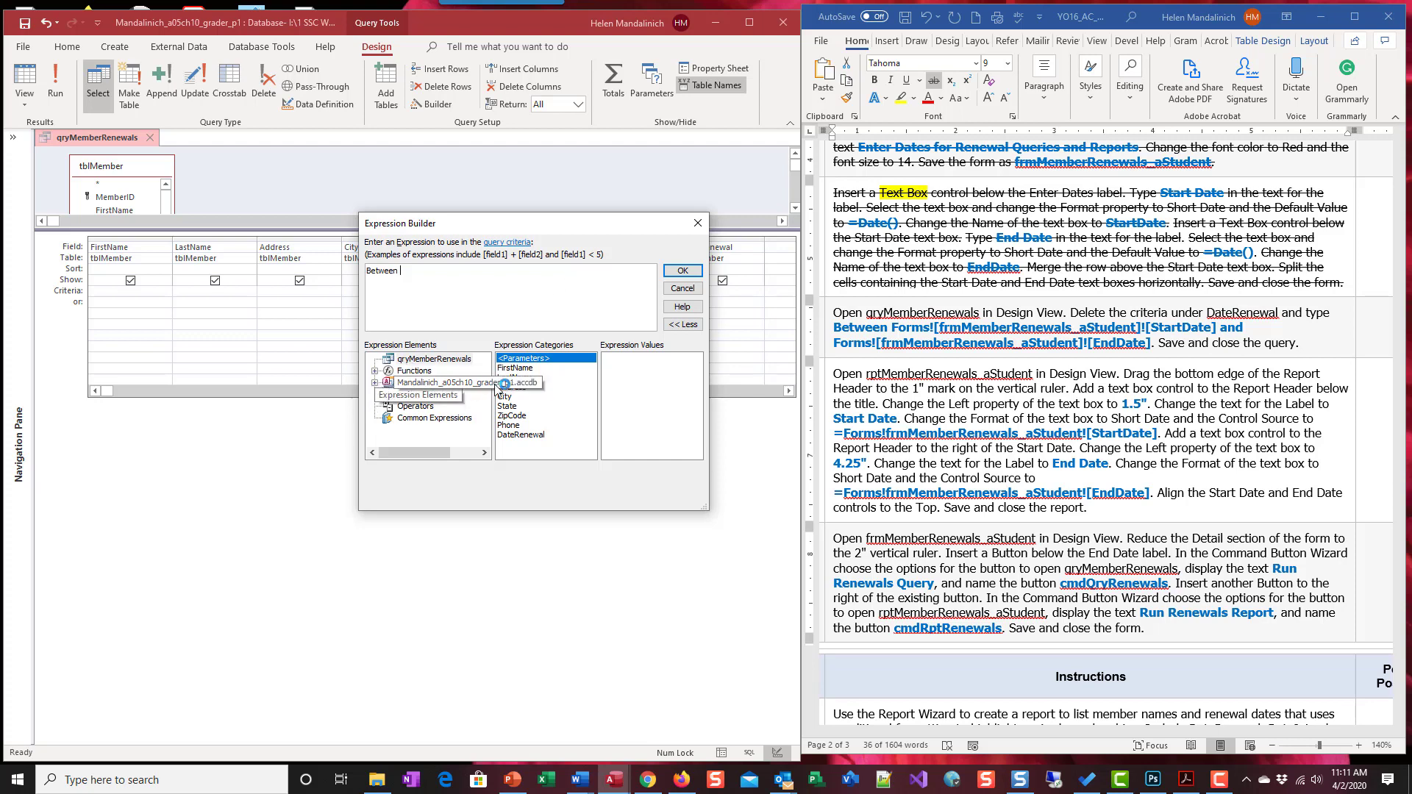
click(375, 383)
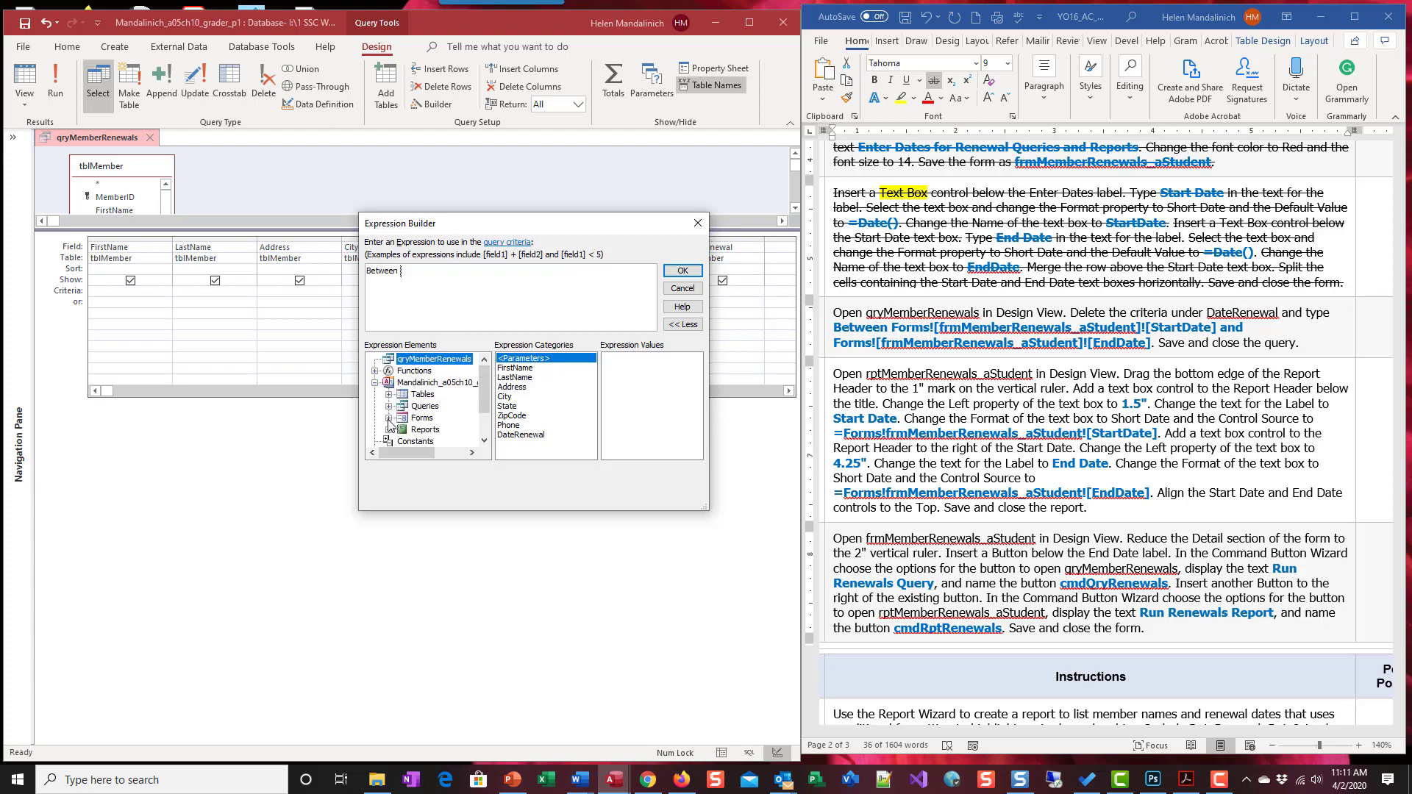
click(388, 418)
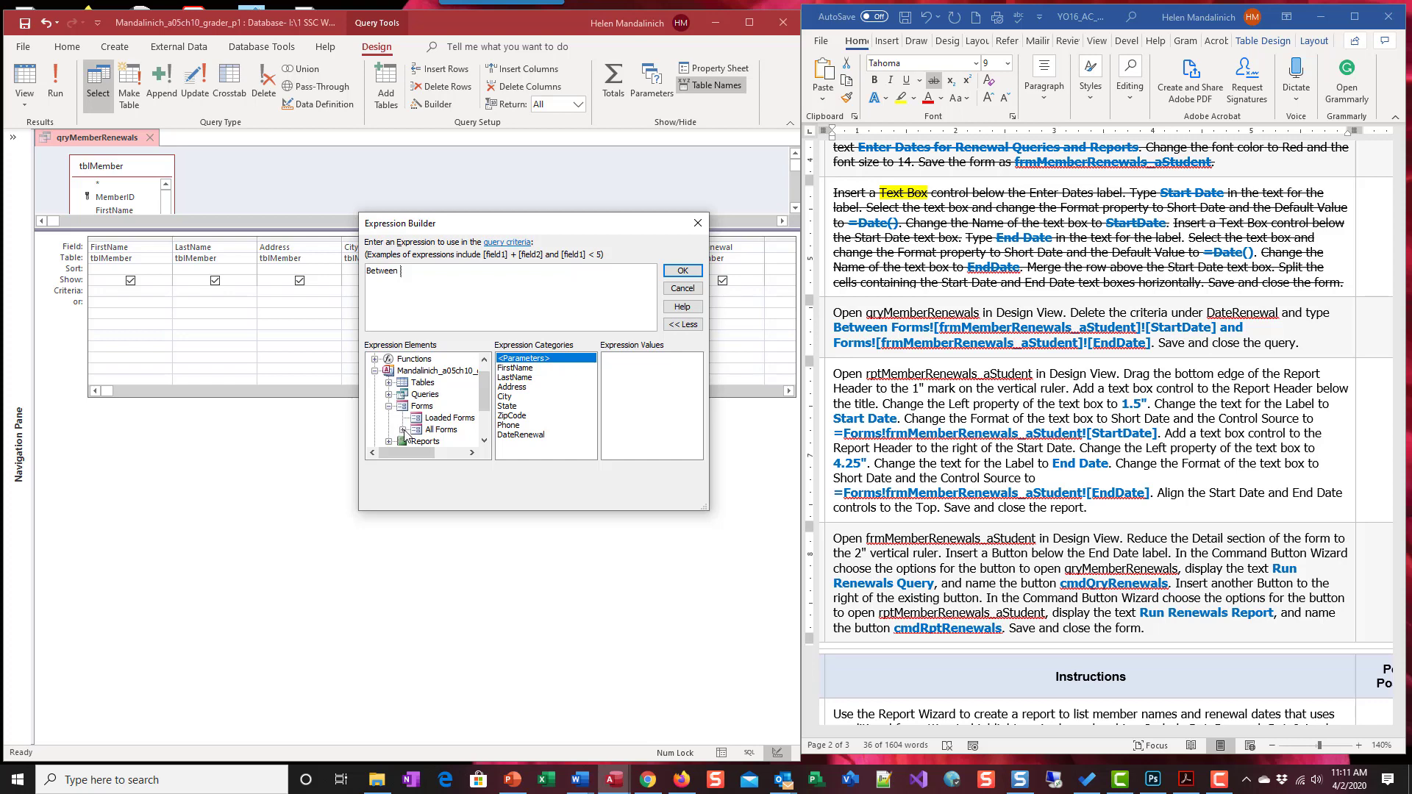
click(402, 430)
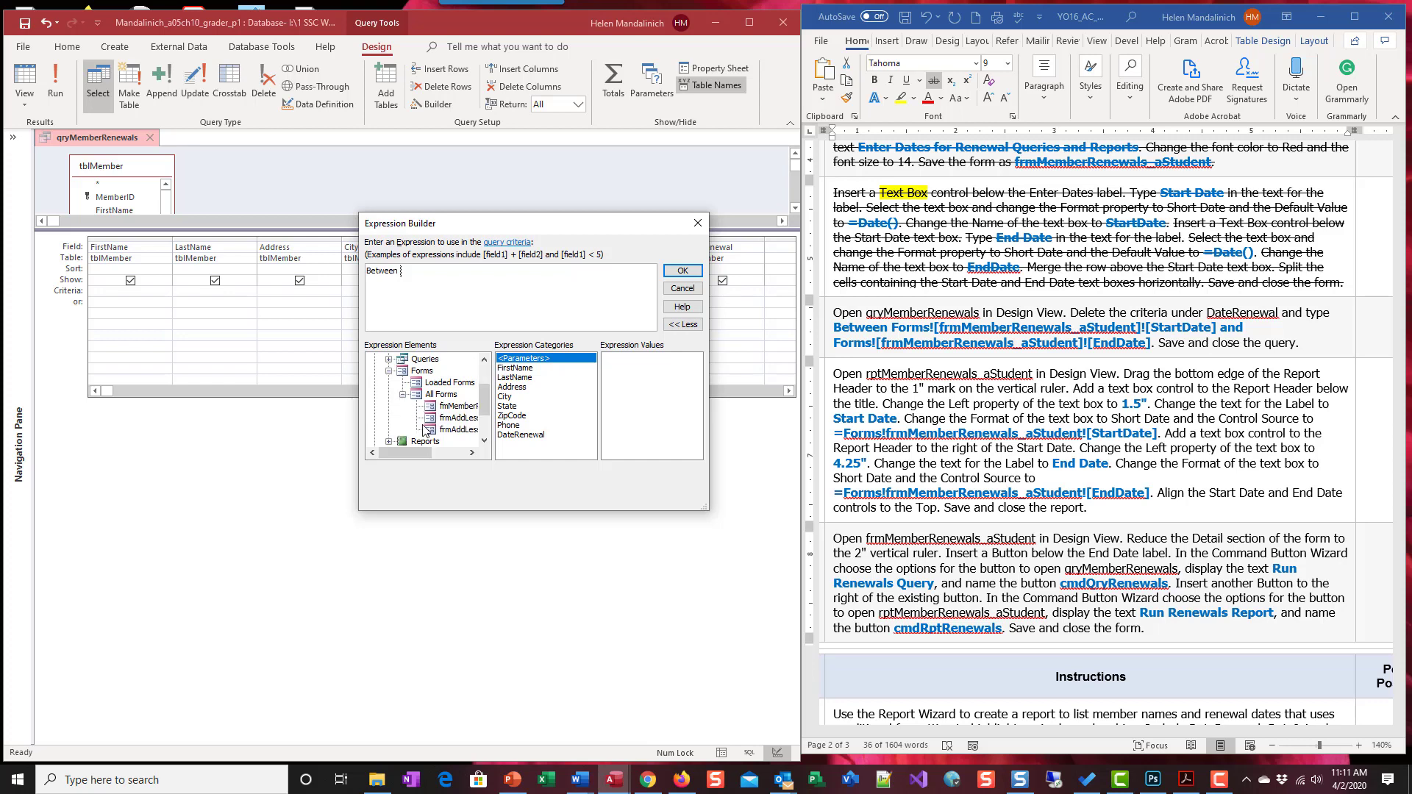
click(464, 411)
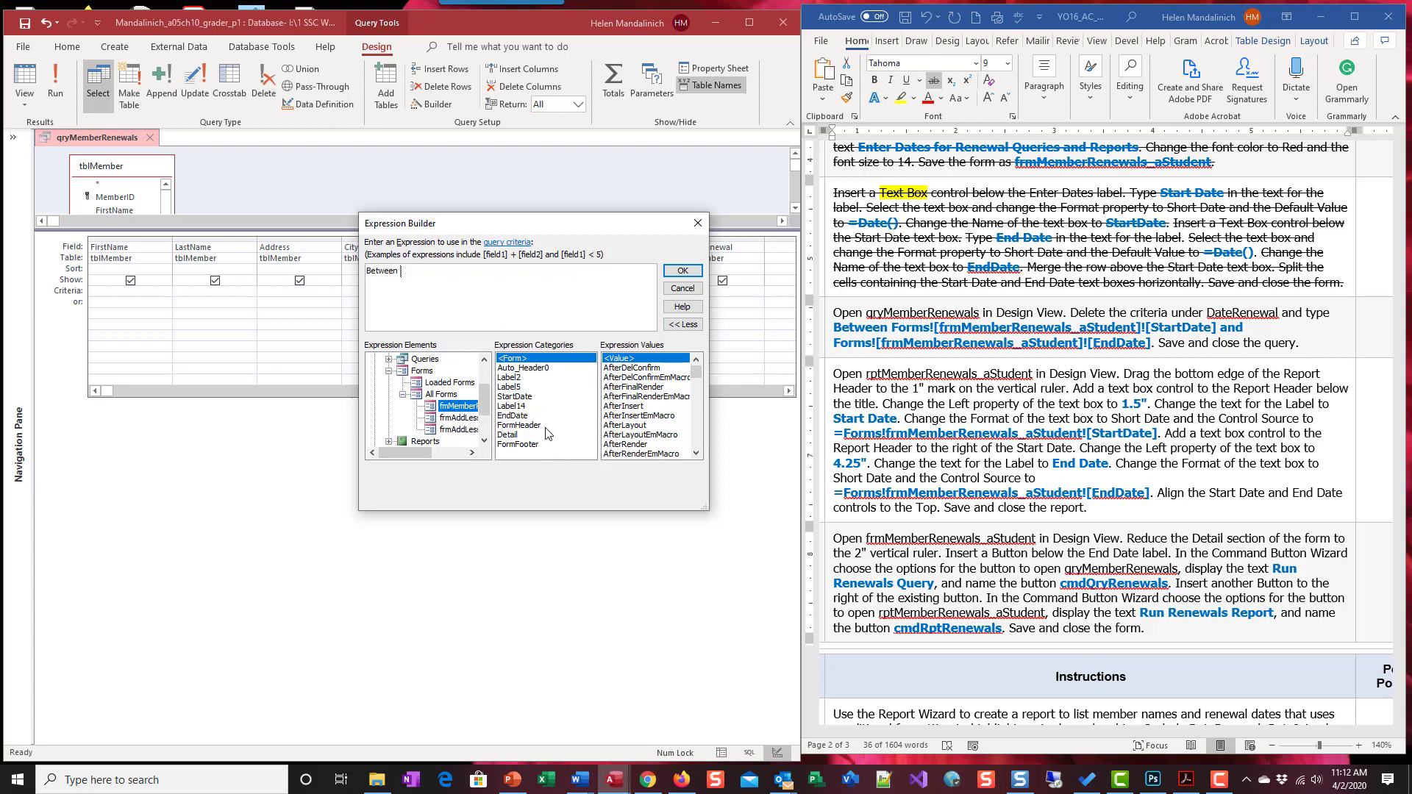
click(536, 397)
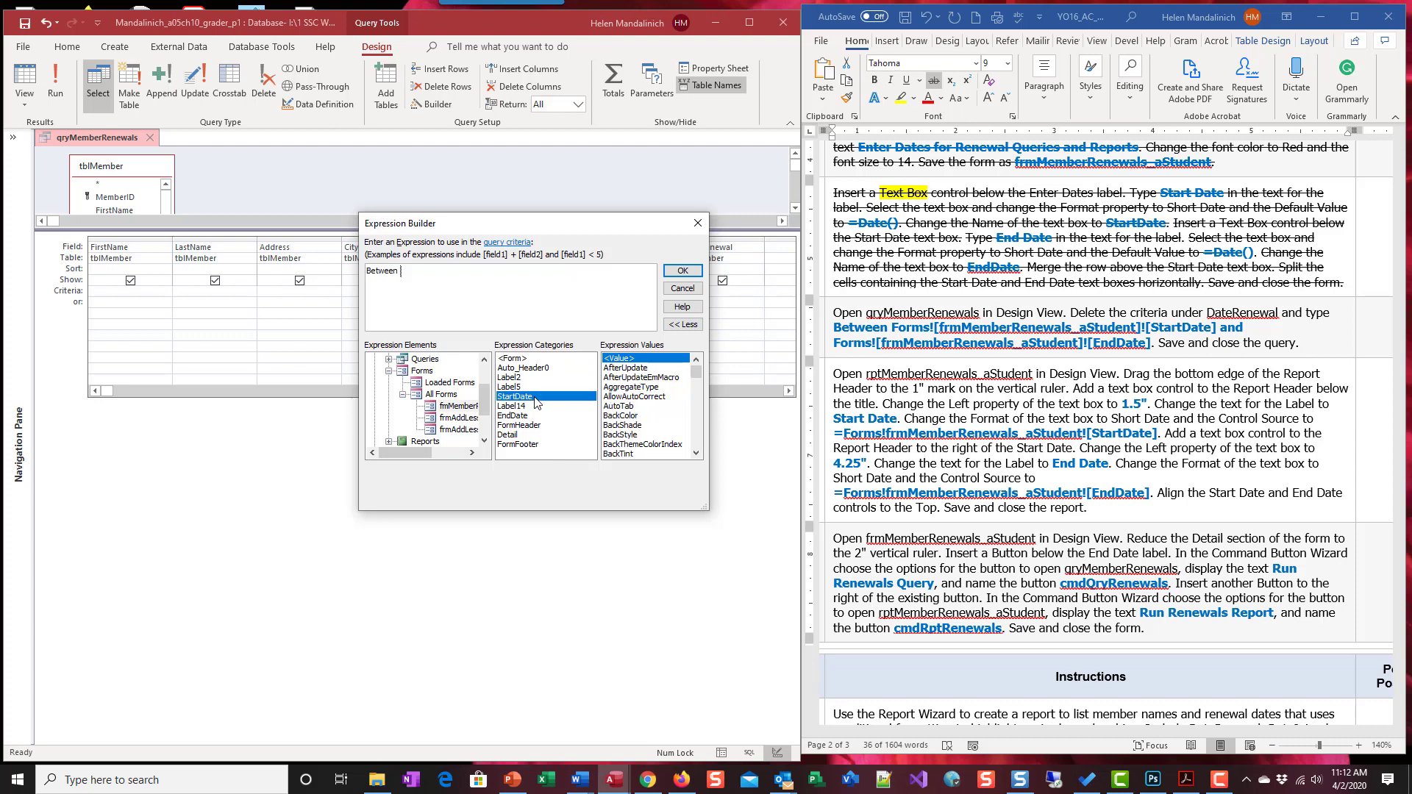
double_click(535, 398)
- Complete the criteria with "and" plus the same form's EndDate control, apply the expression and save the query
text(and)
double_click(517, 416)
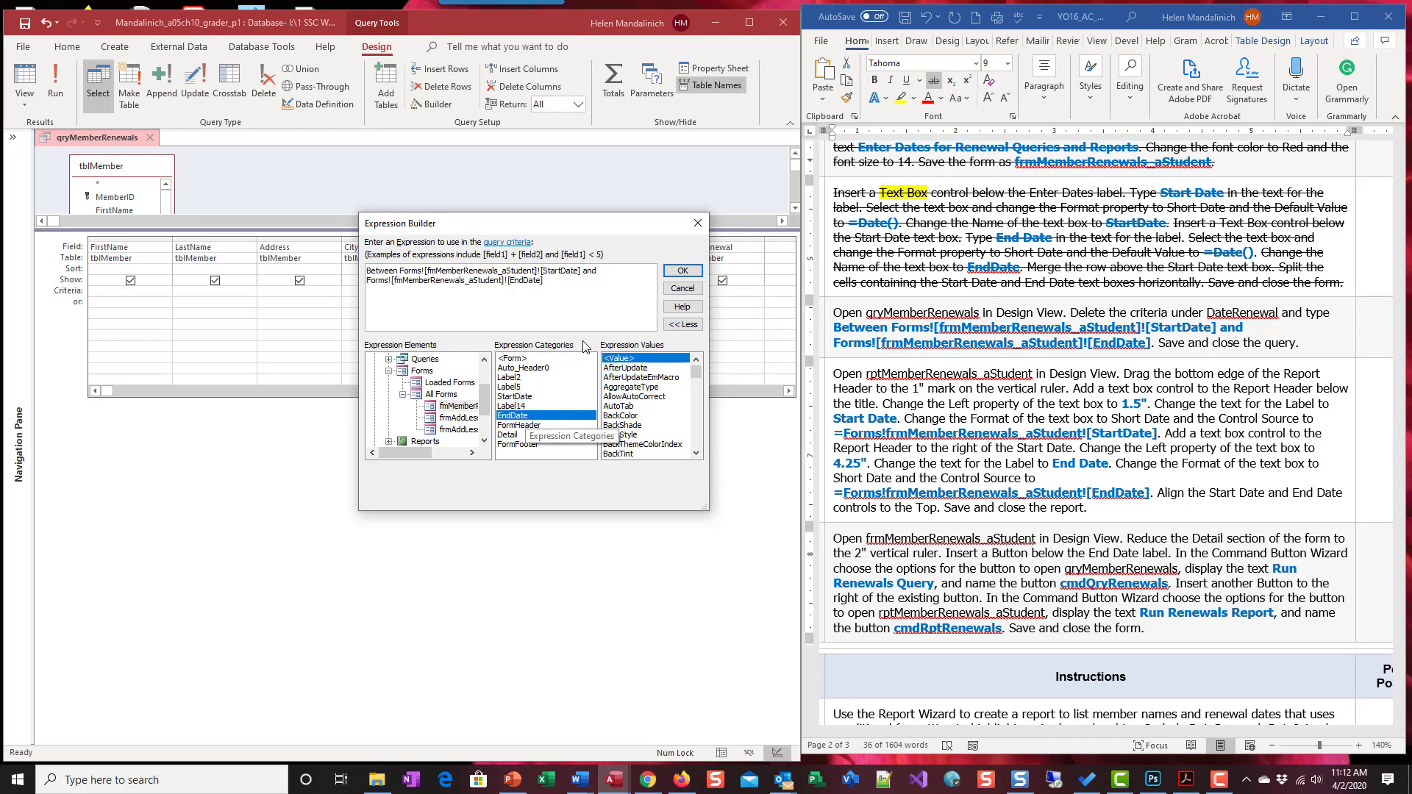
click(683, 275)
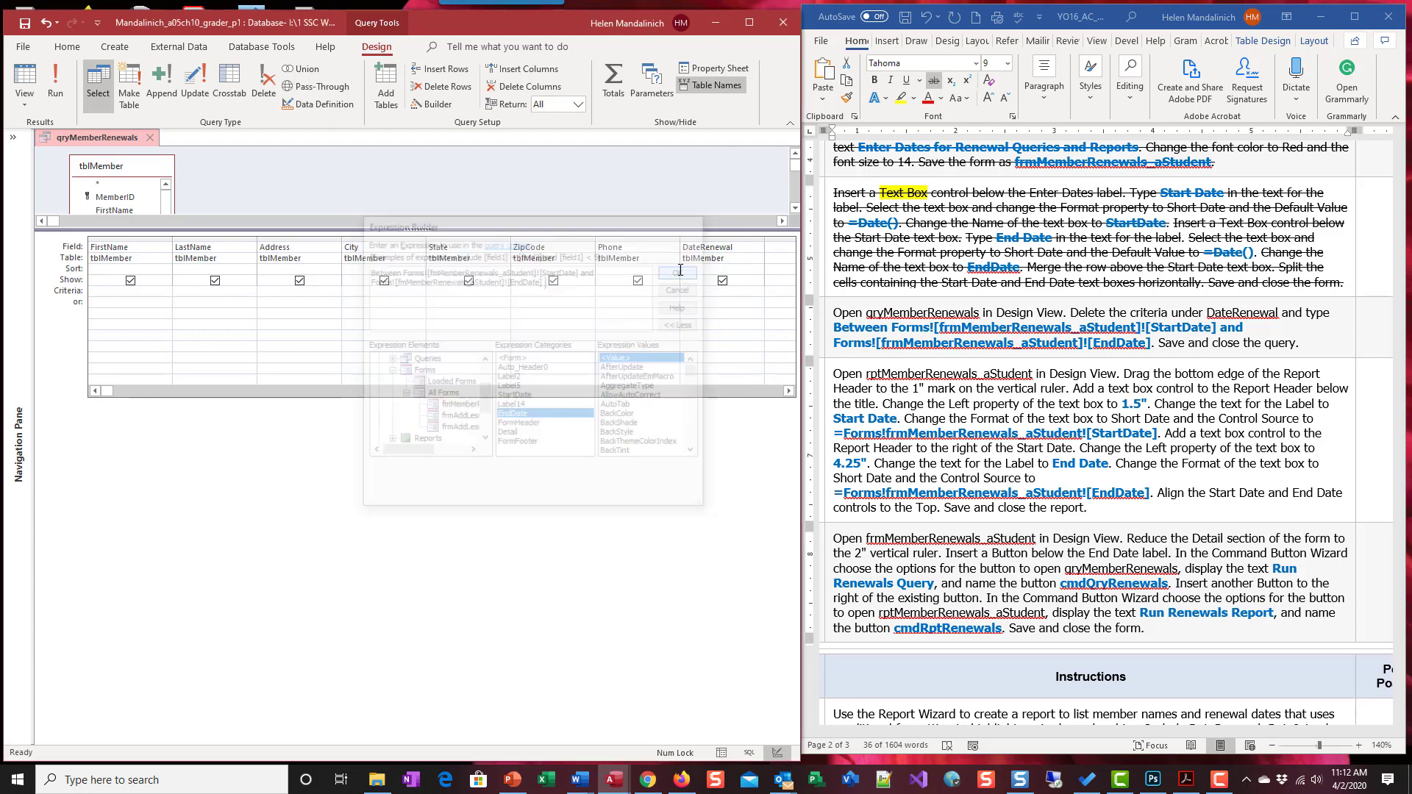
click(23, 27)
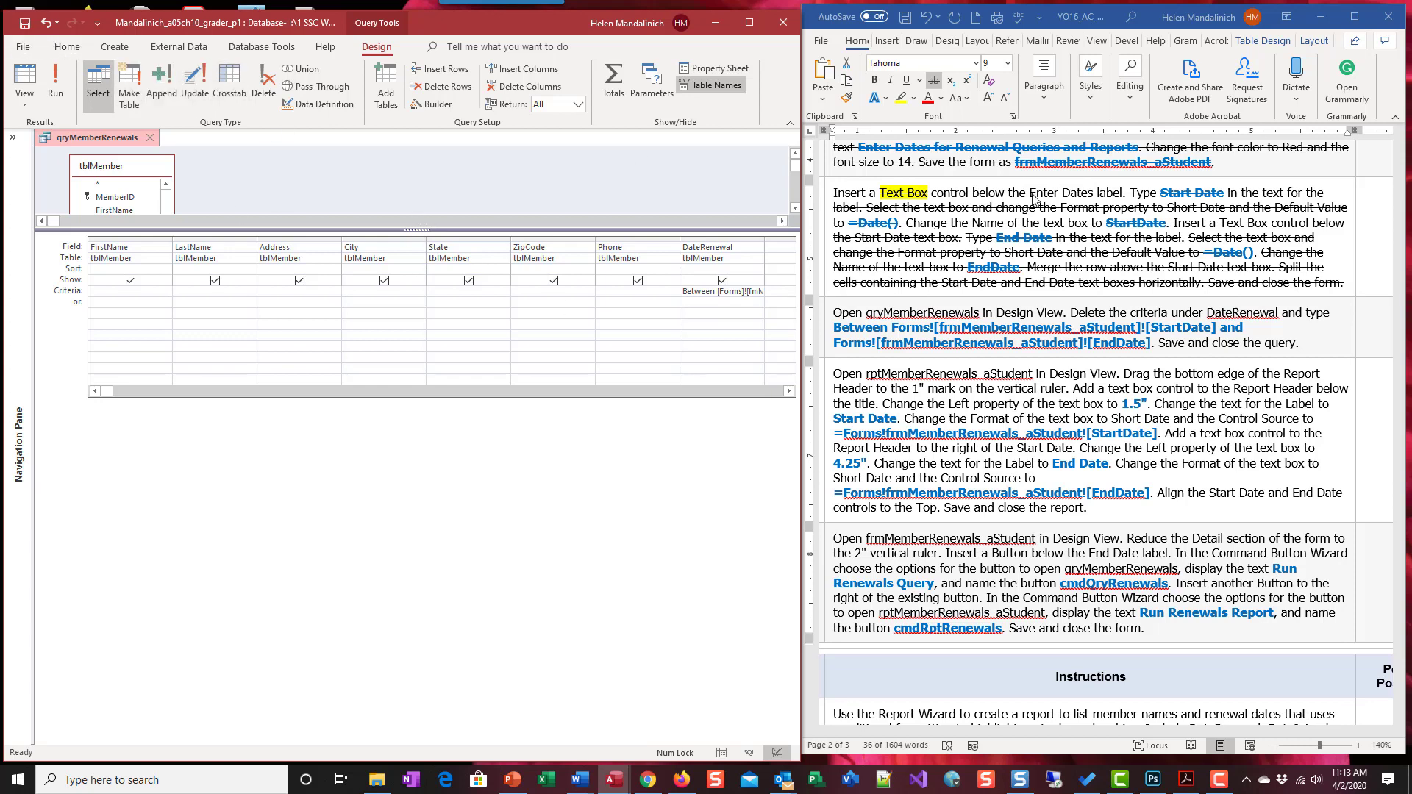
scroll(1101, 552, down, 4)
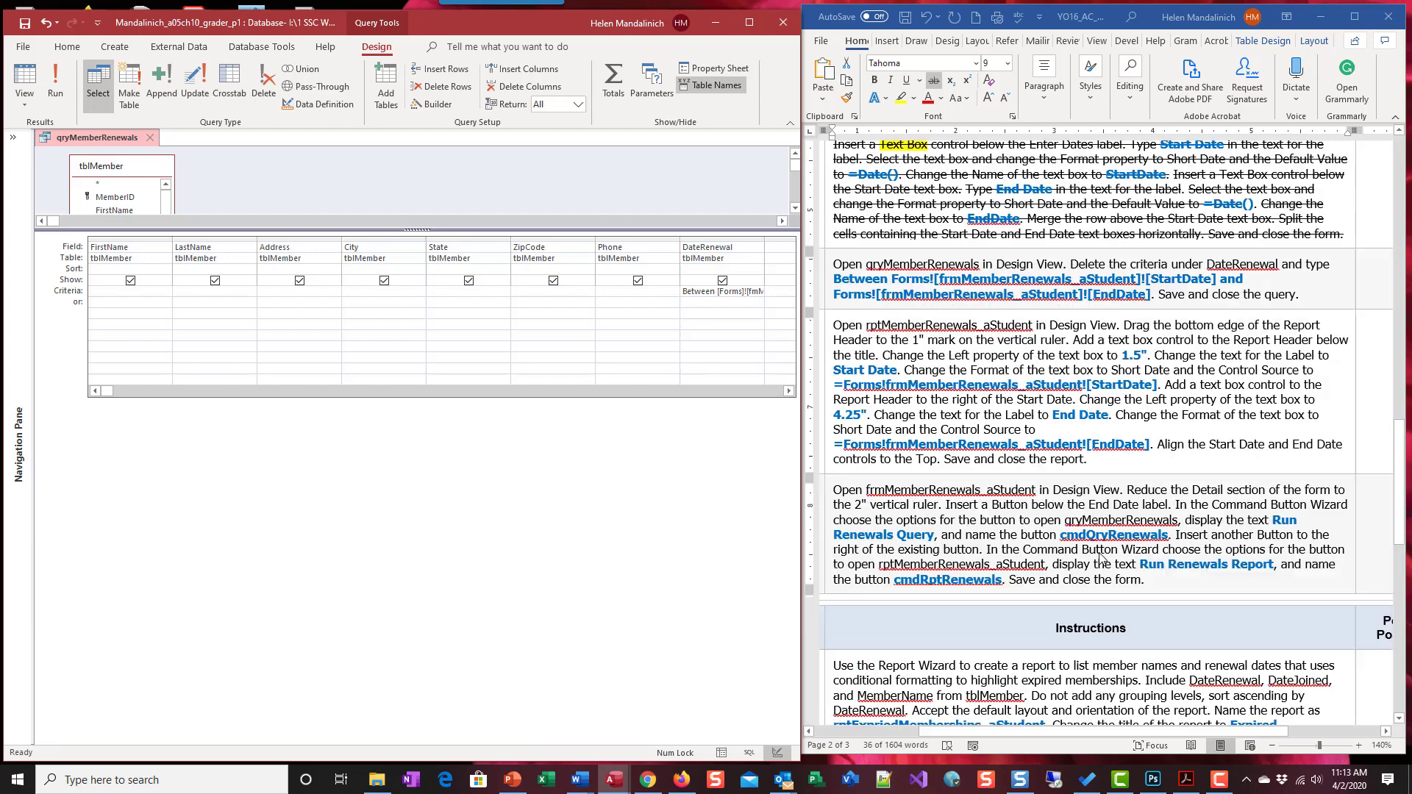
scroll(1096, 559, up, 3)
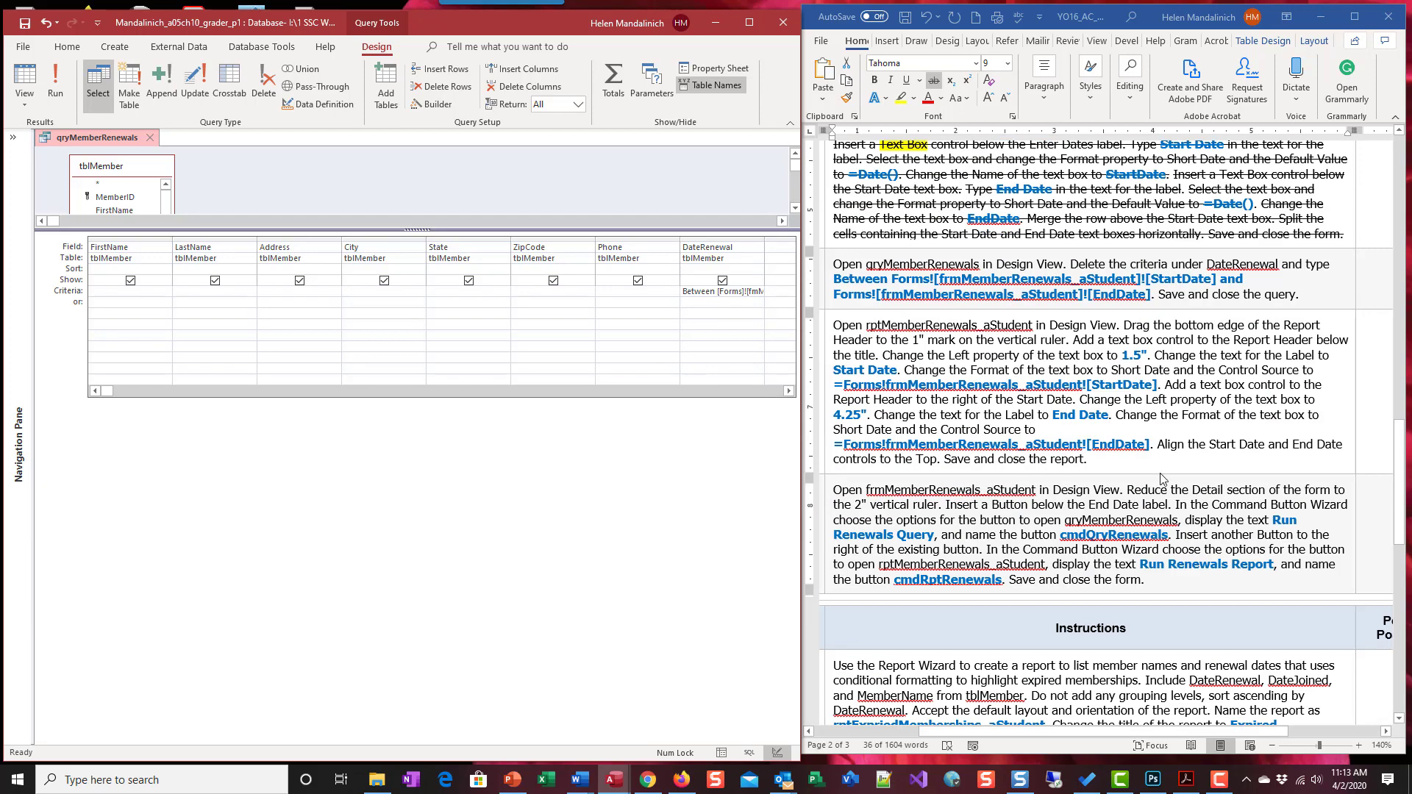